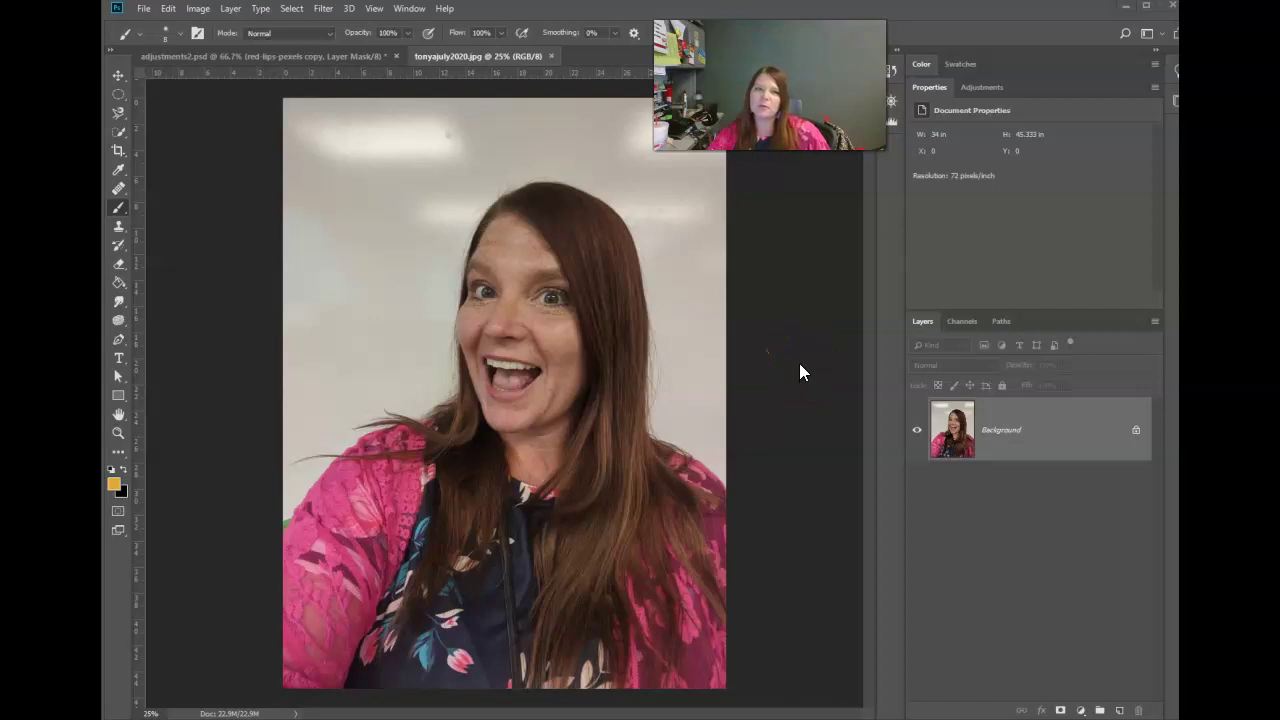
Zoom in on the face, test a brush stroke on the cheek, undo it, and zoom back out.
click(779, 284)
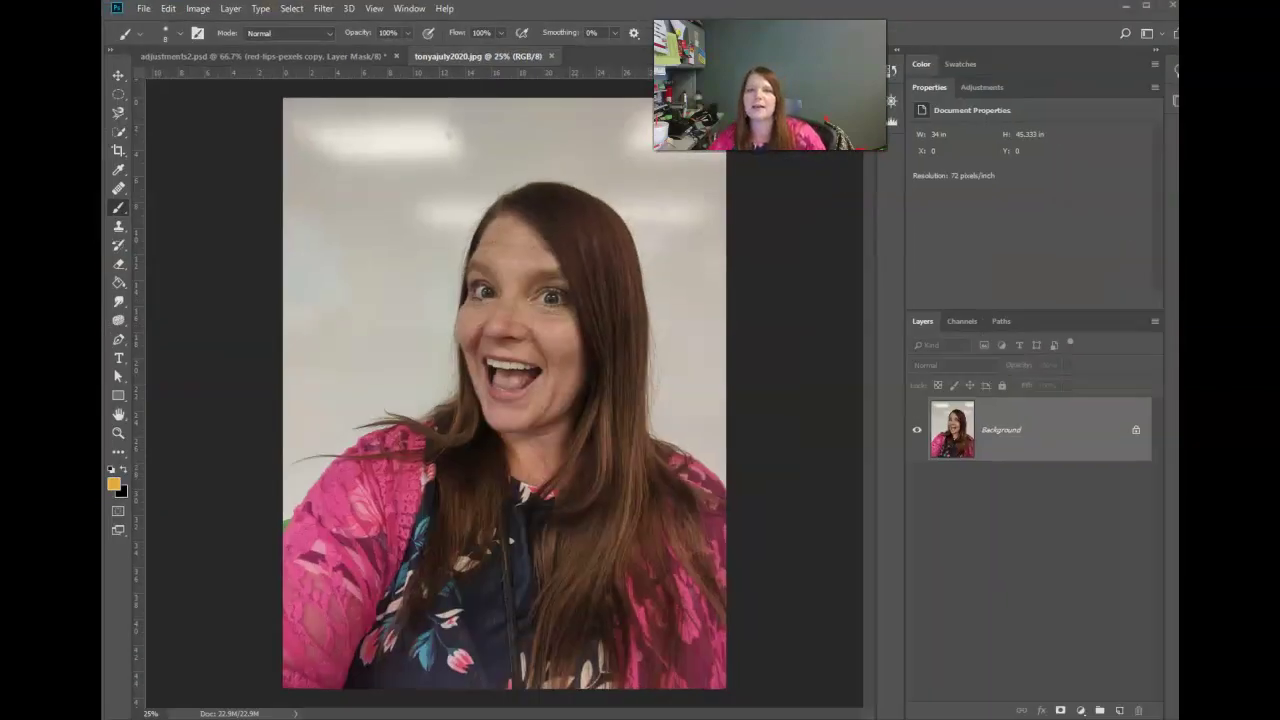
click(918, 103)
drag(806, 189, 816, 187)
drag(595, 131, 634, 371)
key(ctrl+z)
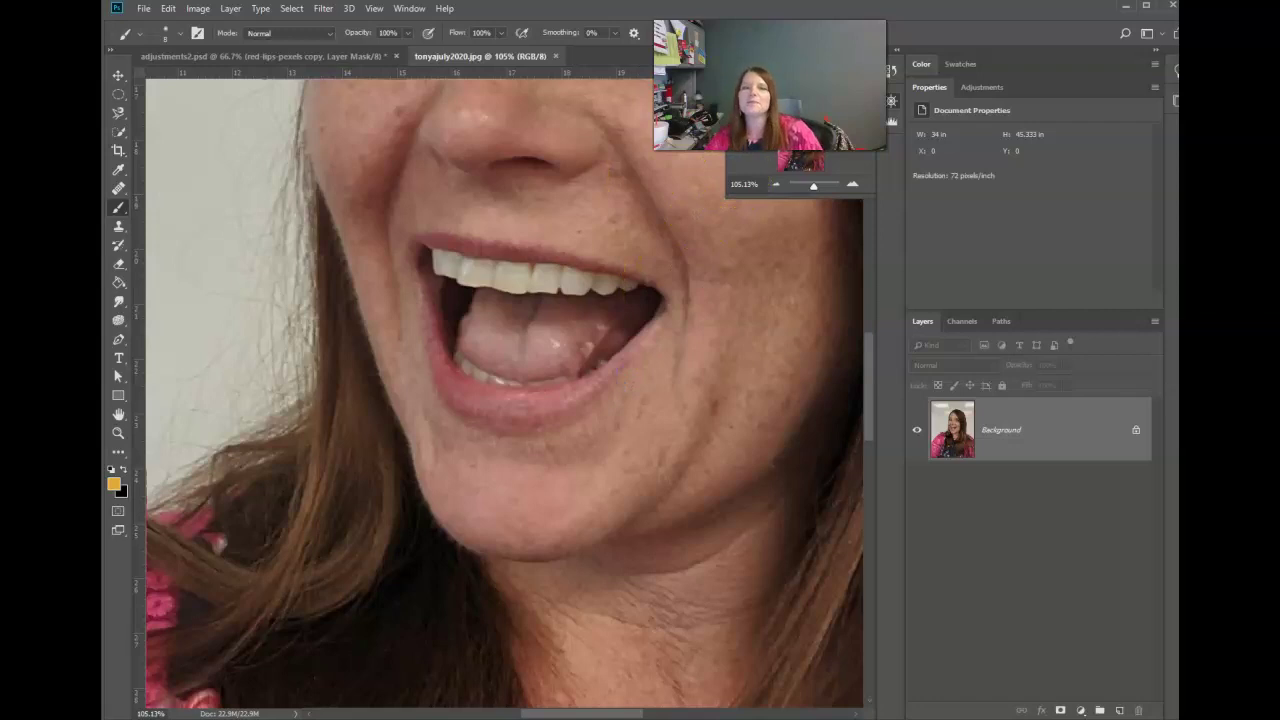
drag(810, 190, 811, 197)
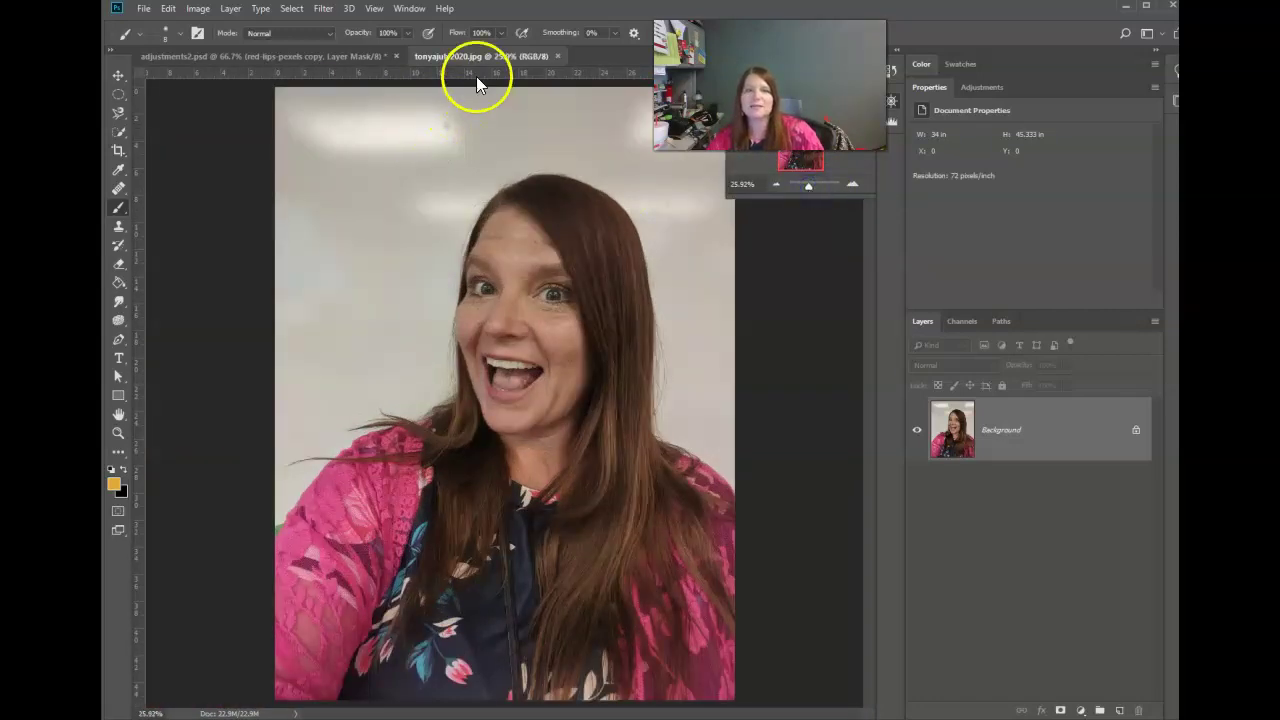
Resize the image to 1200 × 1600 pixels and zoom the view to 50%.
click(197, 12)
key(Escape)
key(h)
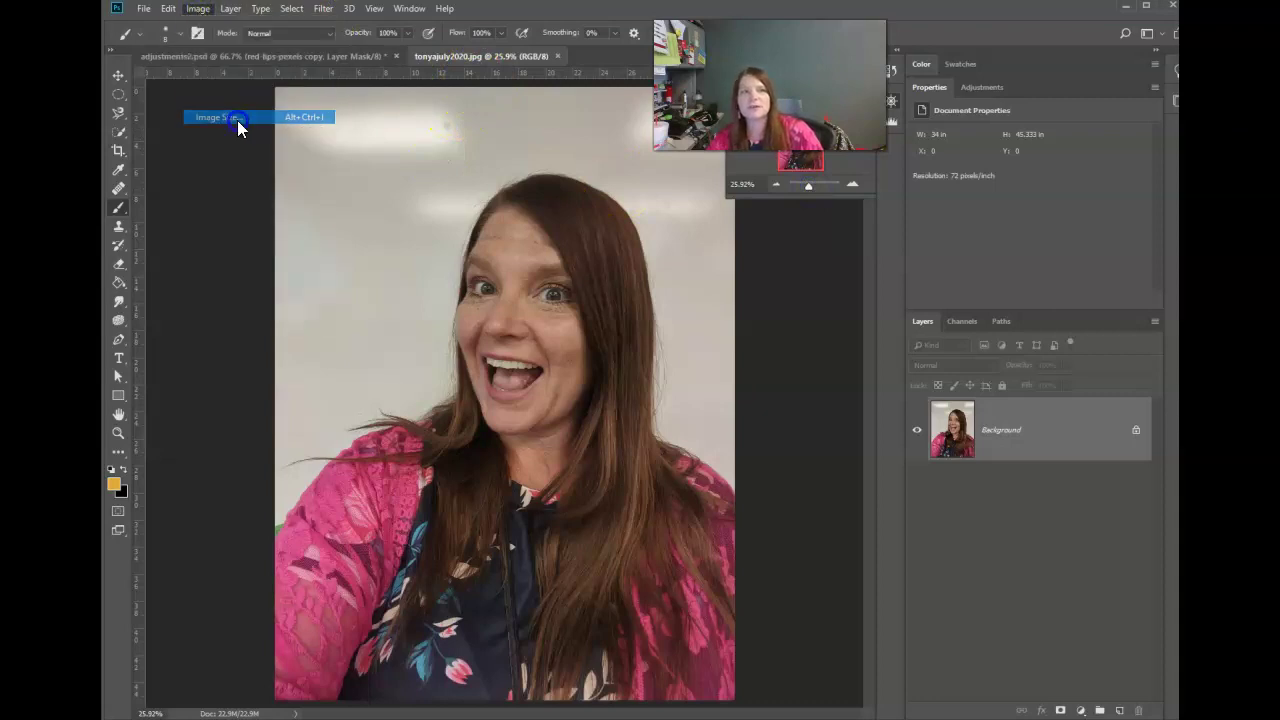
key(ctrl+alt+i)
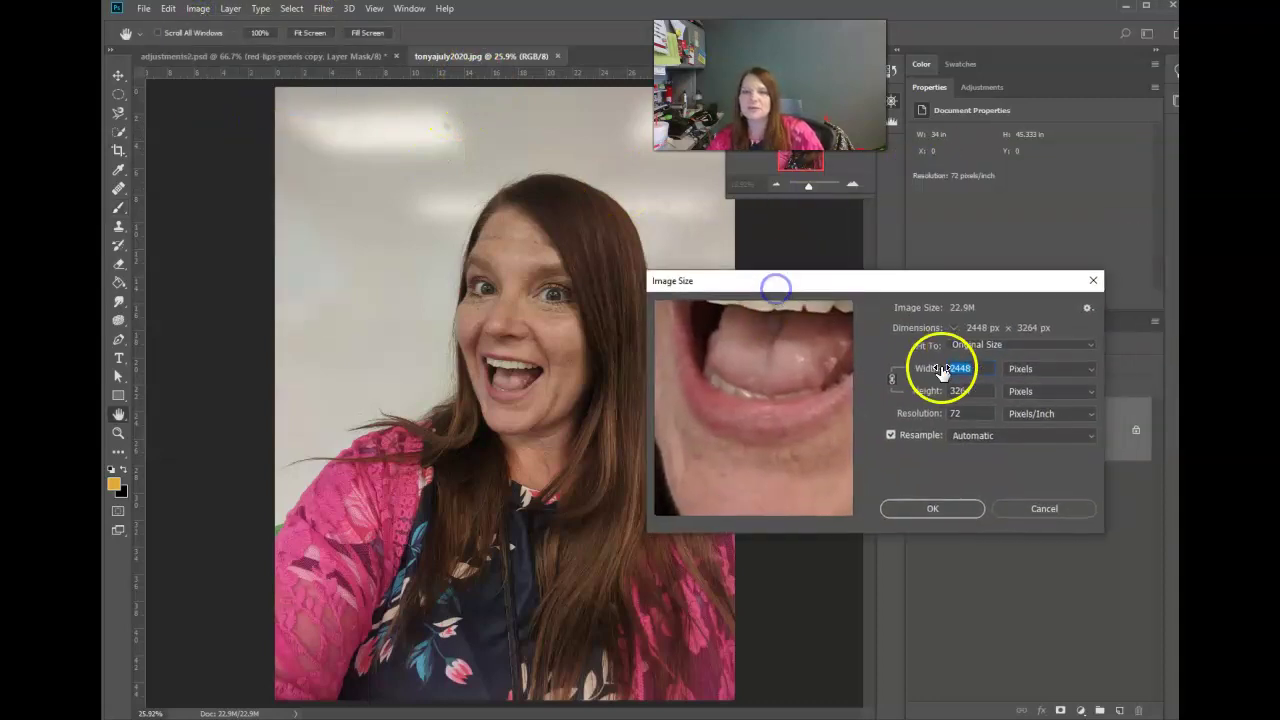
text(1200)
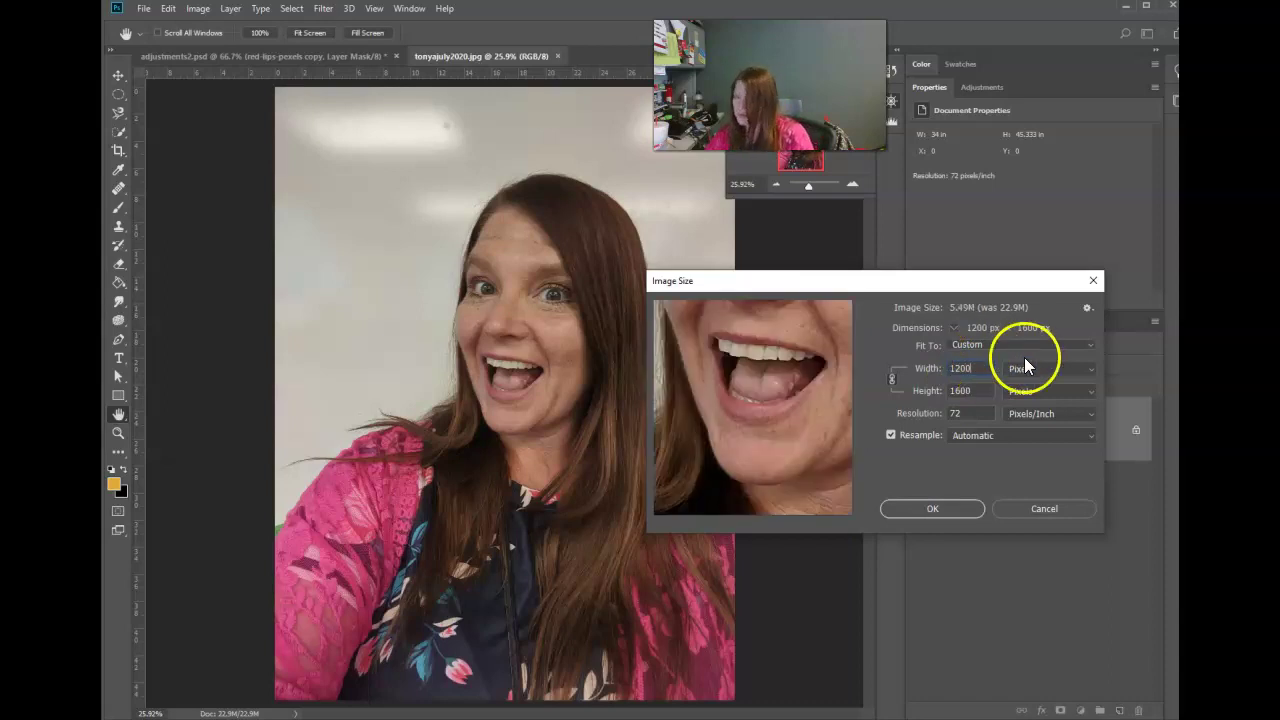
click(932, 509)
key(b)
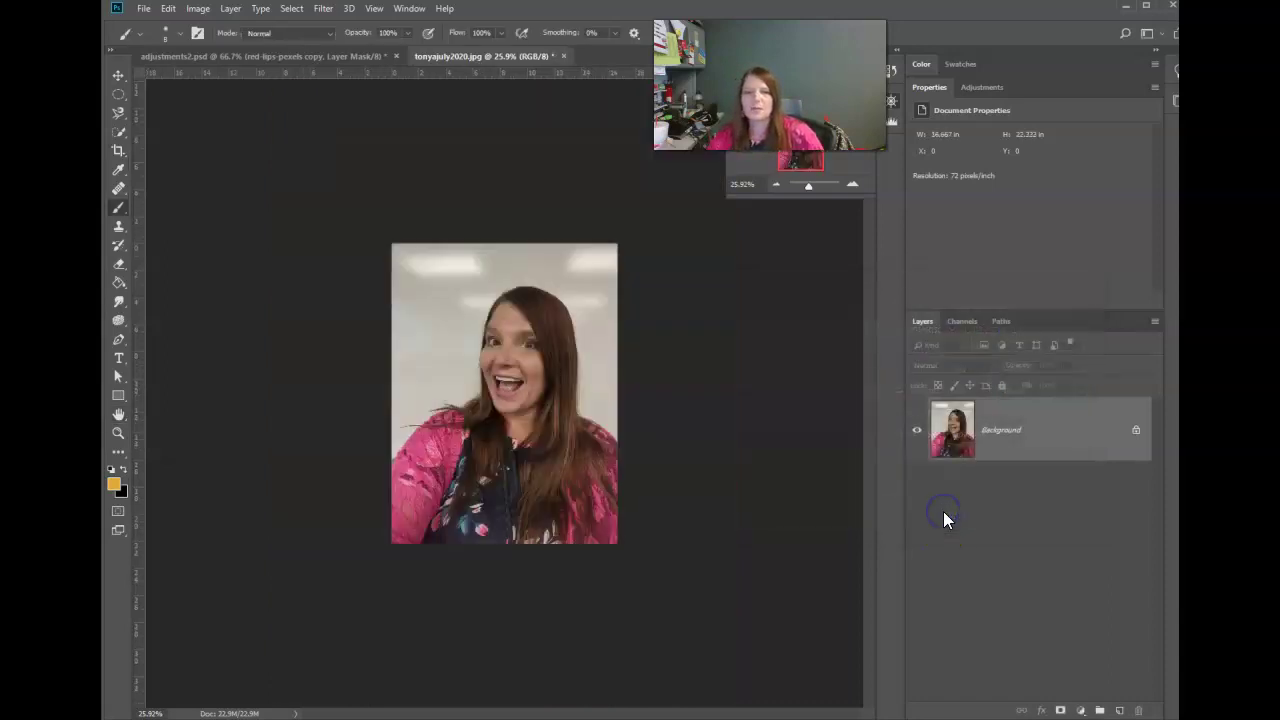
key(ctrl+plus)
key(ctrl+plus)
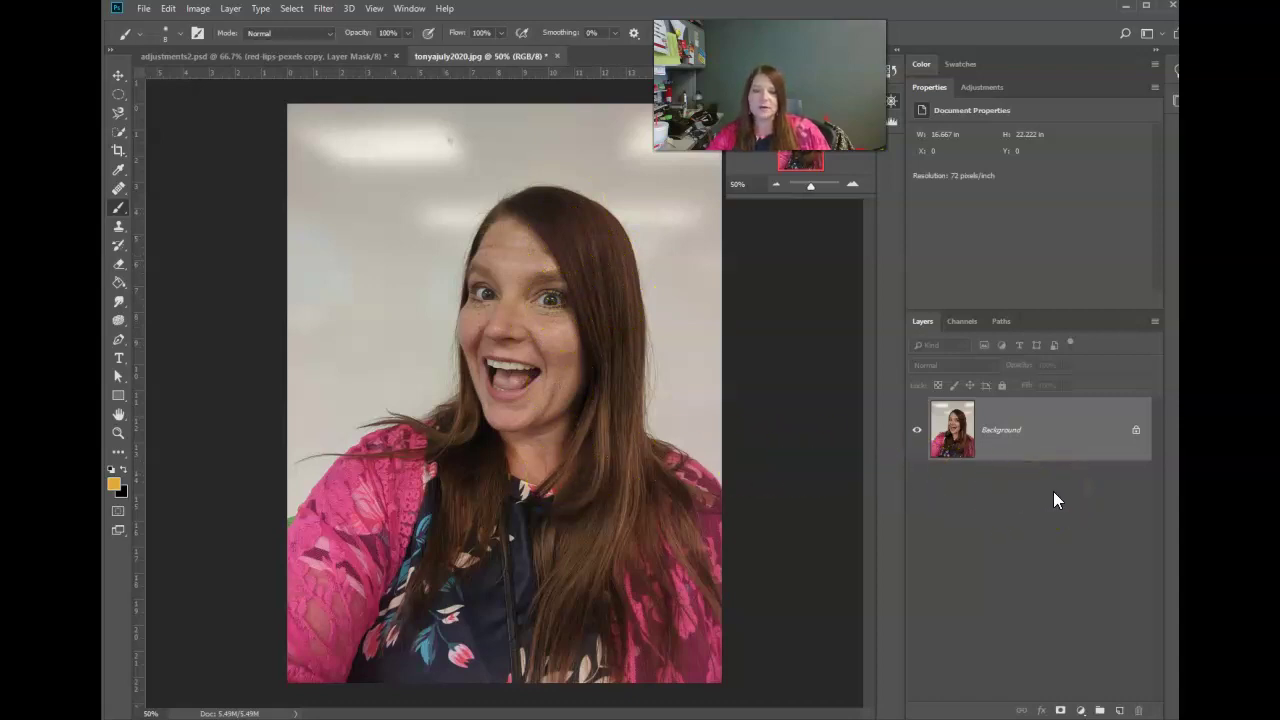
Convert the Background into an editable Layer 0, discarding a trial blank layer.
click(1010, 434)
double_click(1010, 434)
click(915, 233)
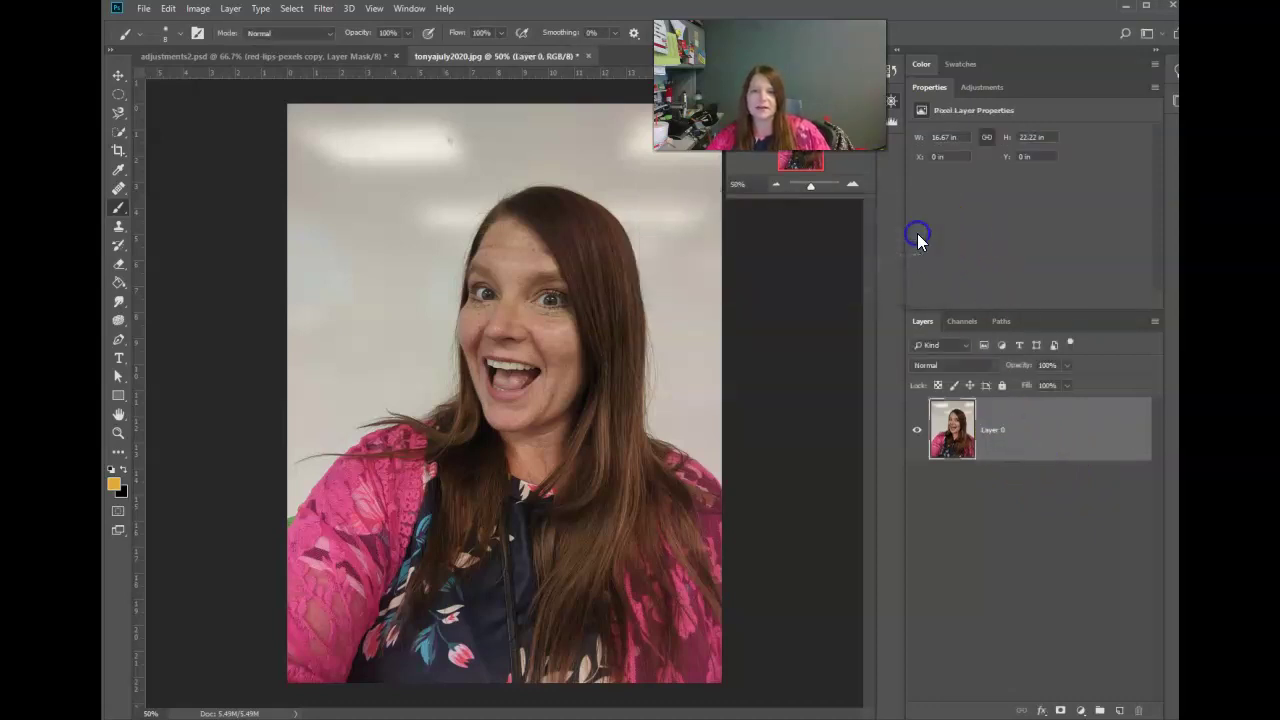
click(1121, 710)
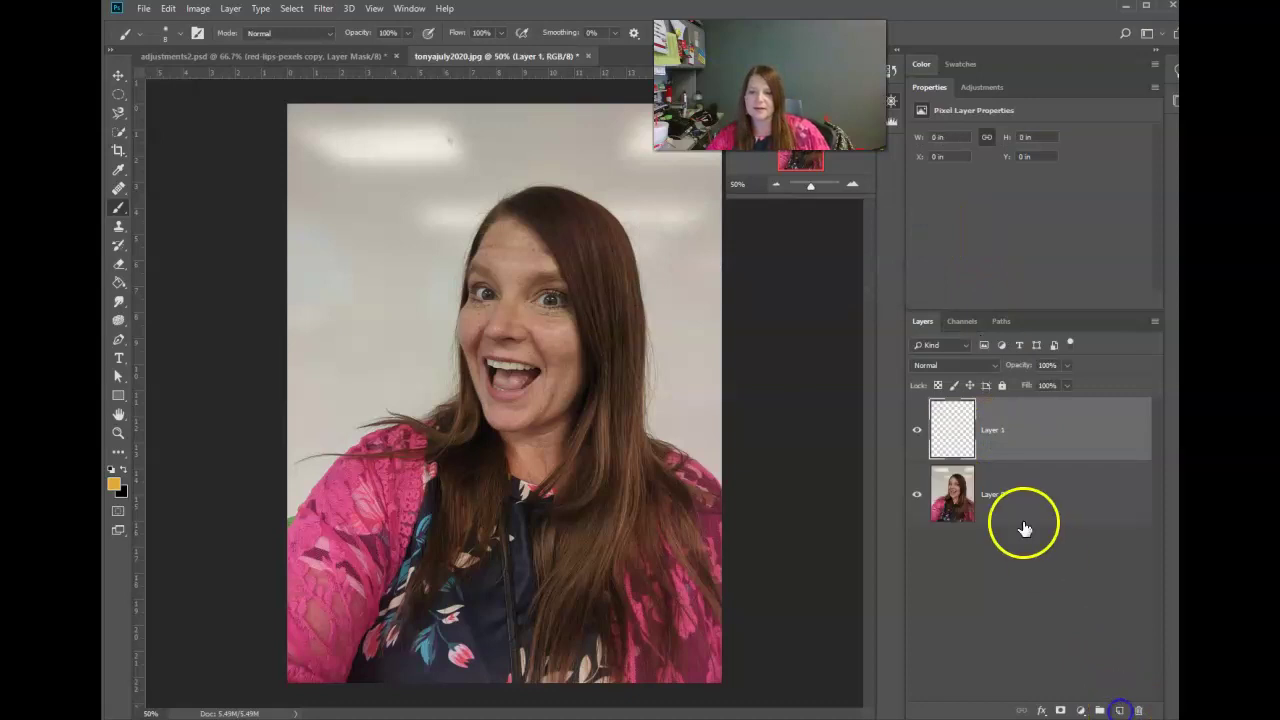
drag(1020, 437, 1026, 513)
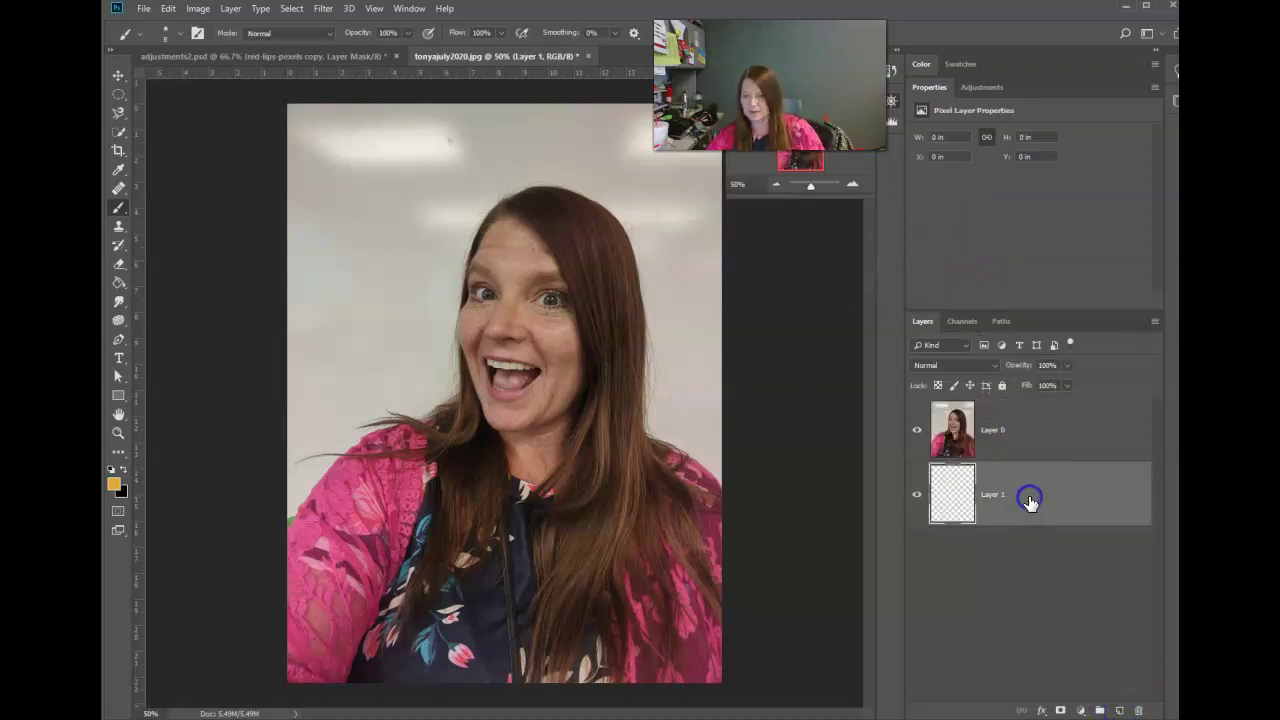
key(Delete)
Add a pure white Solid Color fill layer and place it below Layer 0.
click(1080, 710)
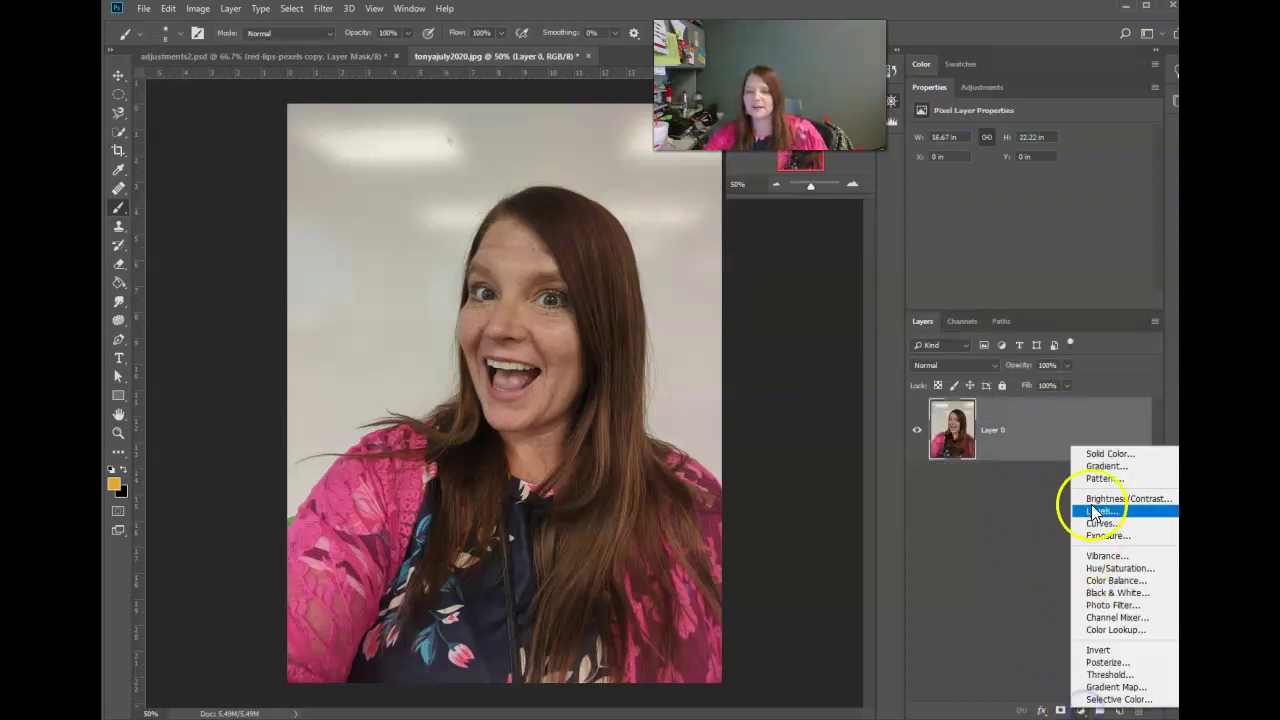
click(1110, 455)
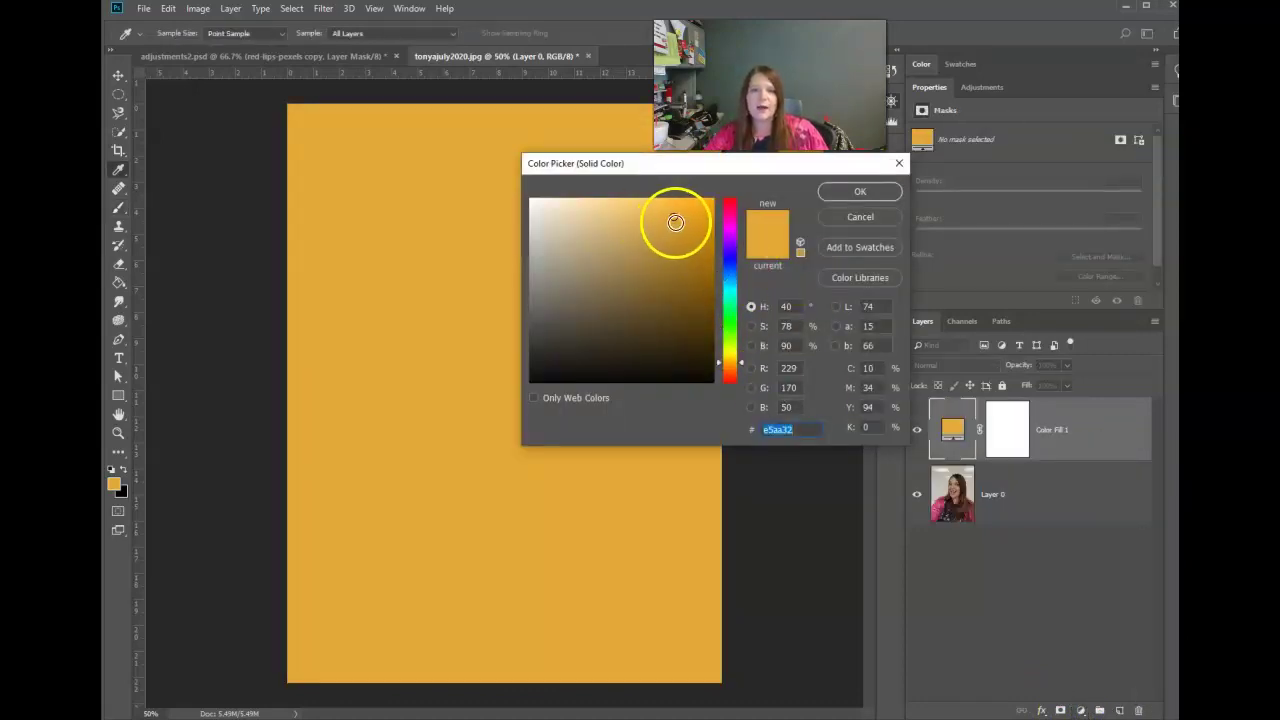
drag(674, 217, 496, 181)
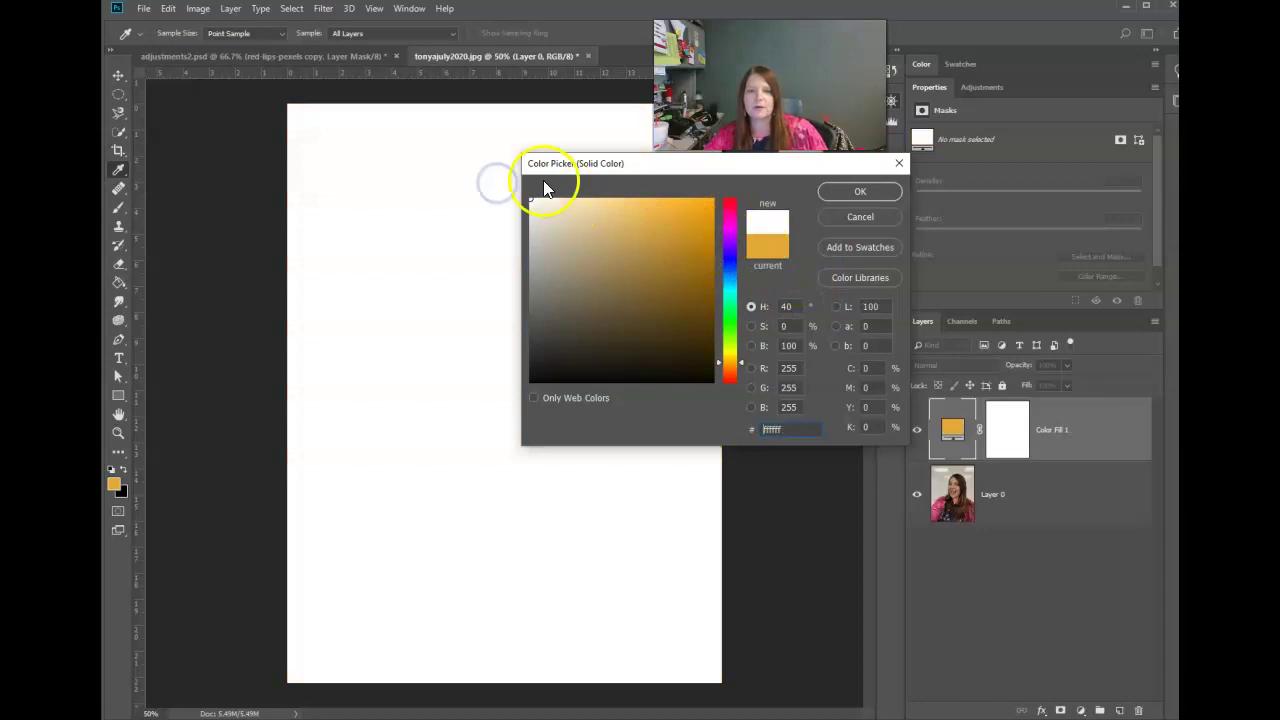
click(860, 192)
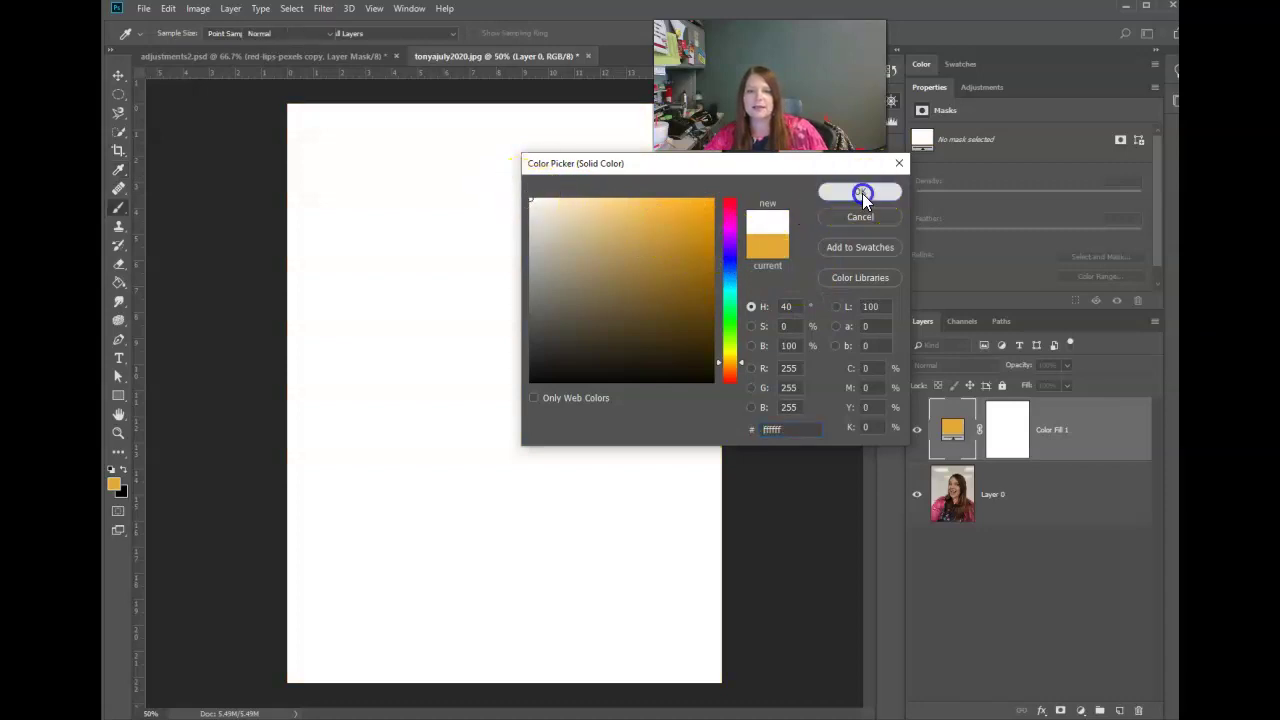
drag(1103, 437, 1108, 513)
click(1022, 436)
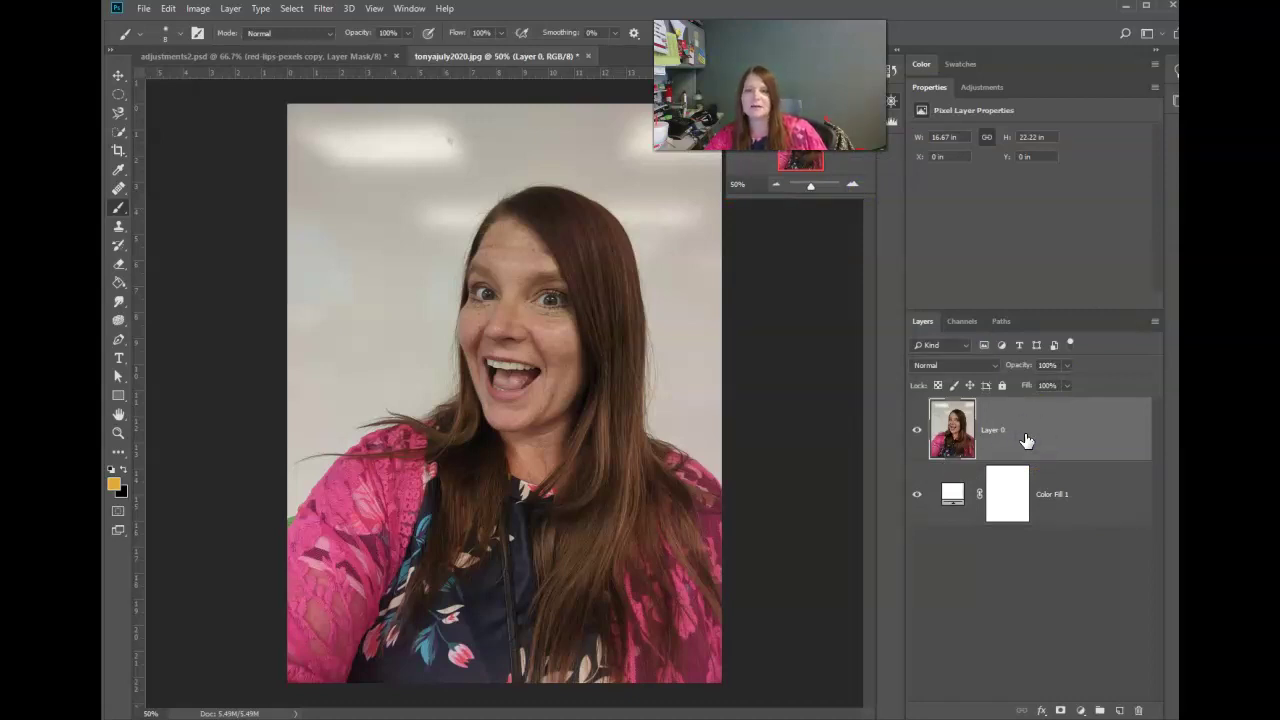
drag(1026, 441, 1064, 431)
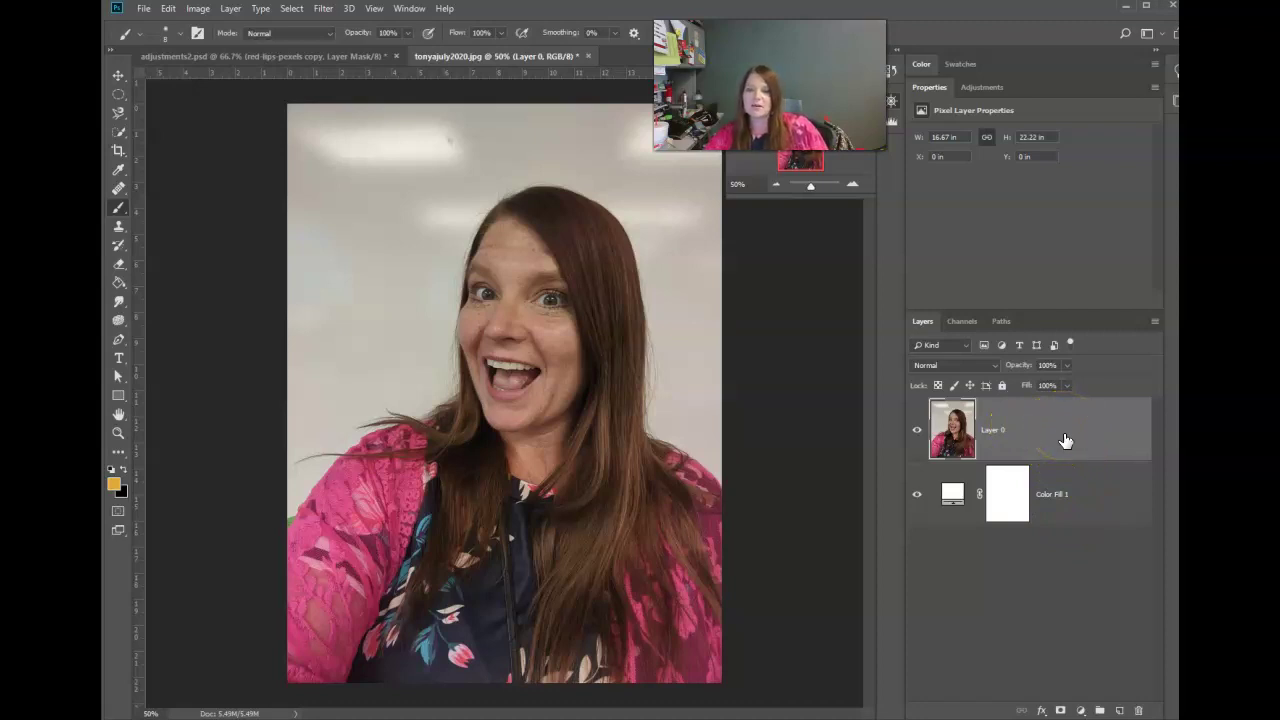
drag(995, 432, 1063, 494)
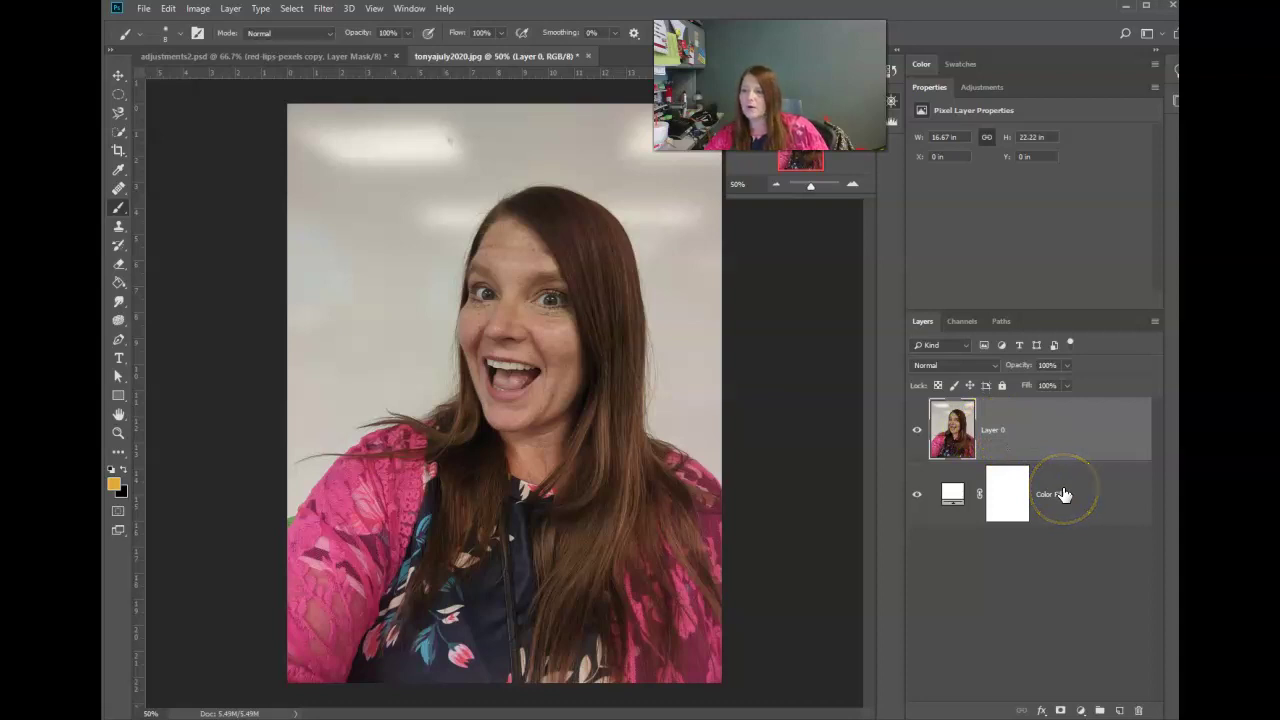
Add a Threshold adjustment layer on top and set its level to 100.
click(1081, 711)
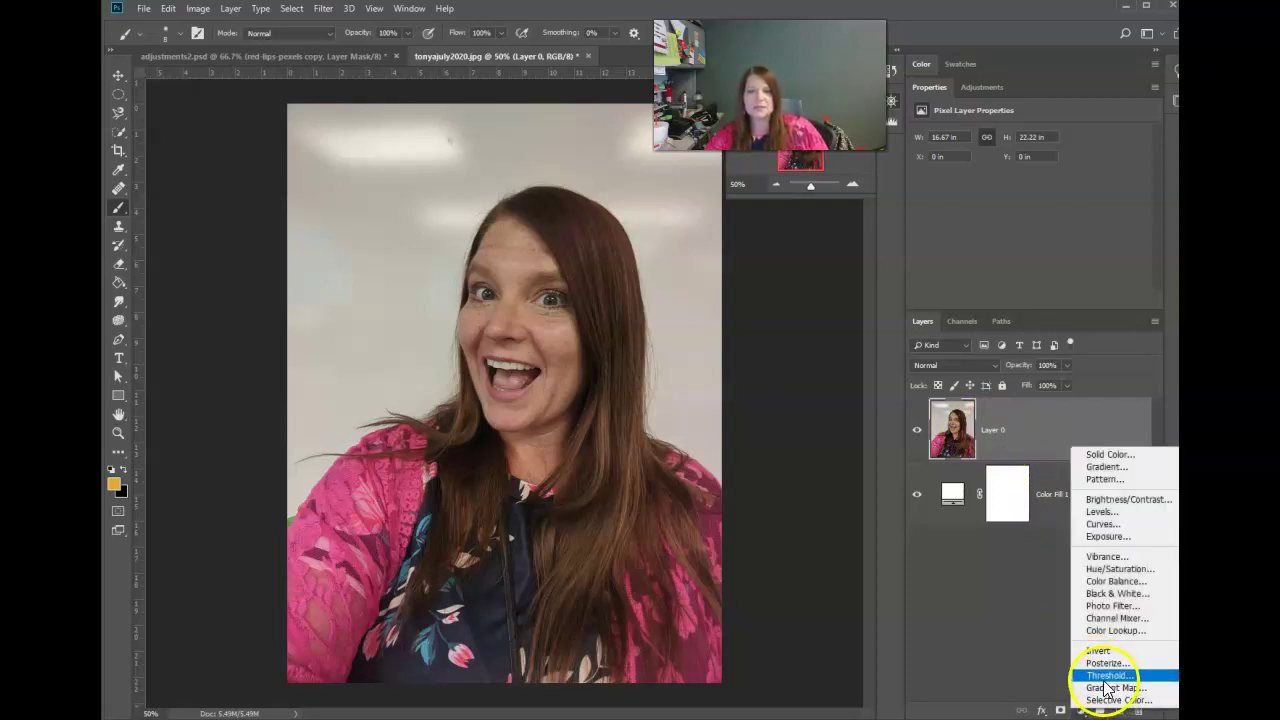
click(1104, 676)
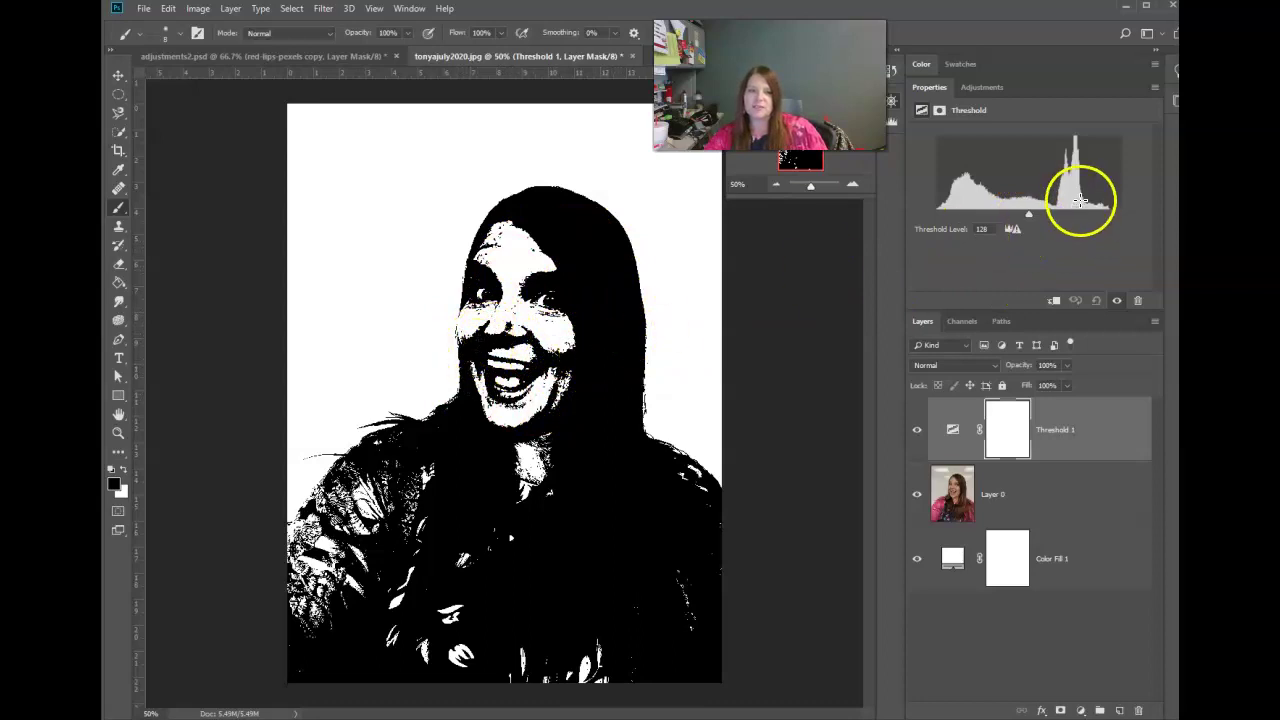
mouse_move(1029, 220)
mouse_down()
mouse_move(1040, 212)
mouse_move(1011, 230)
mouse_up()
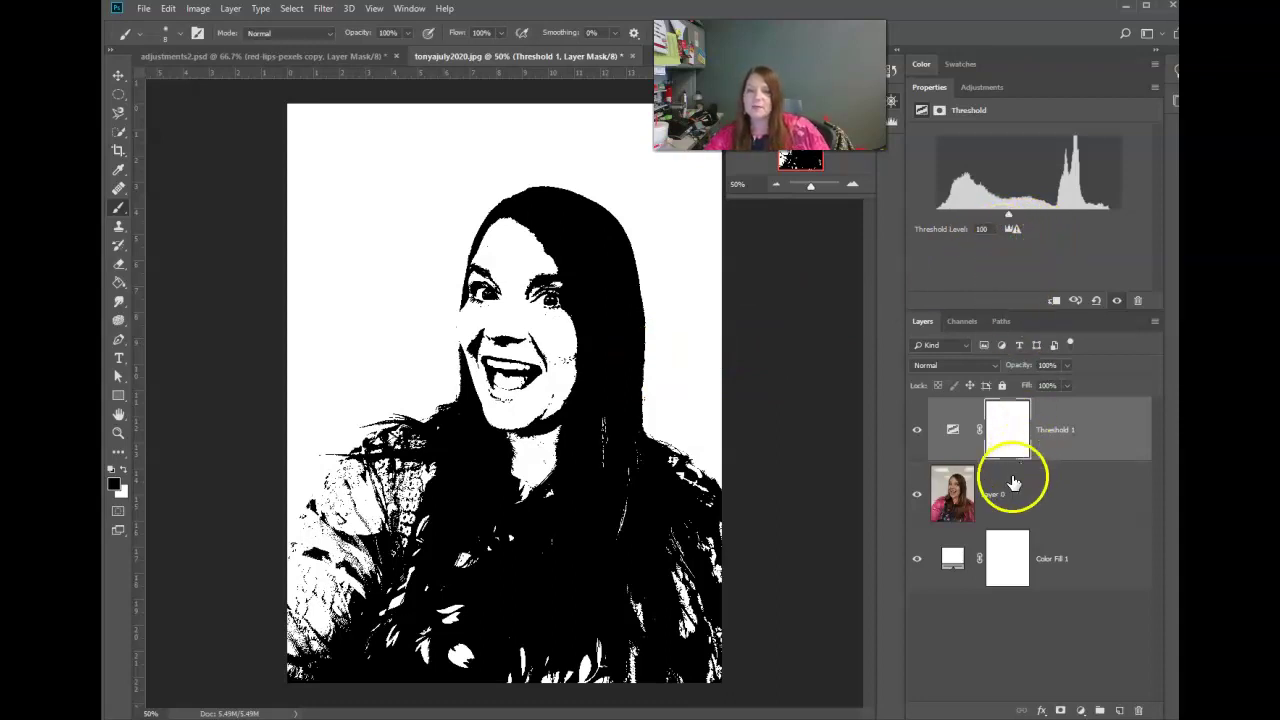
Mask Layer 0, painting out small cheek and neck areas, and check against the white fill.
click(966, 496)
click(952, 497)
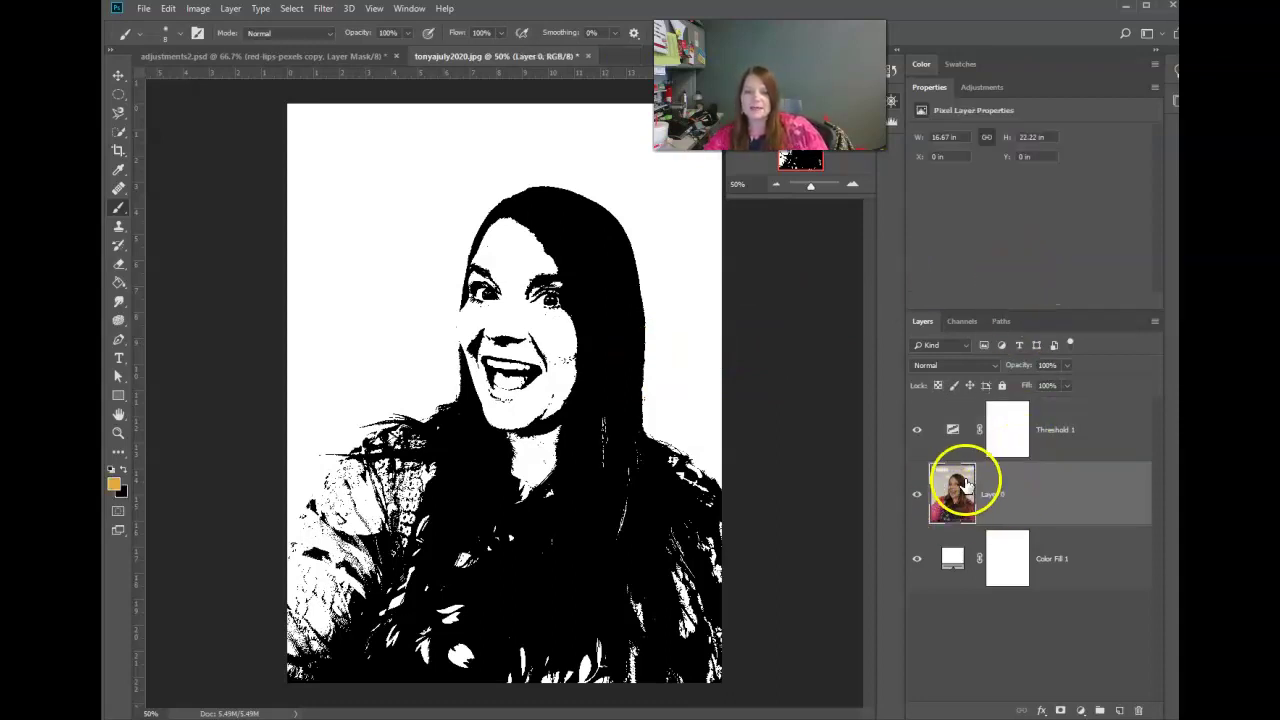
click(1061, 709)
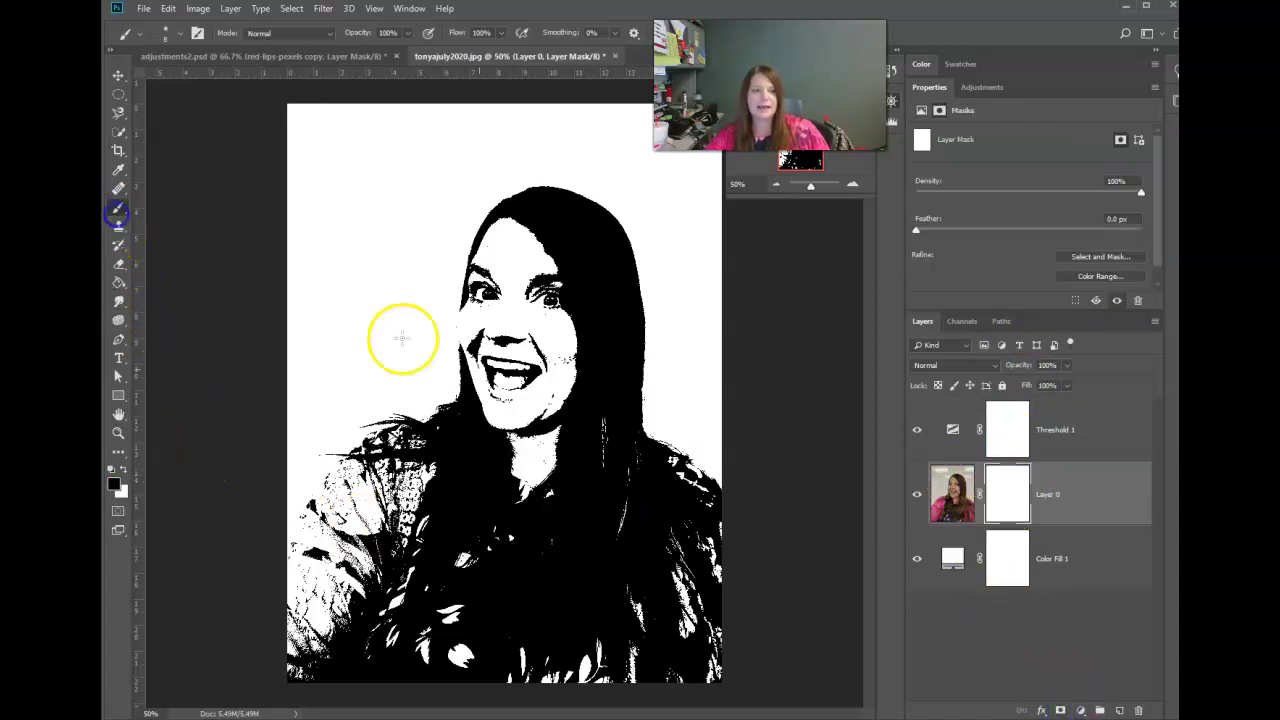
mouse_move(555, 355)
mouse_down()
mouse_move(560, 370)
mouse_move(507, 401)
mouse_move(471, 294)
mouse_move(555, 306)
mouse_move(550, 322)
mouse_up()
drag(543, 443, 541, 460)
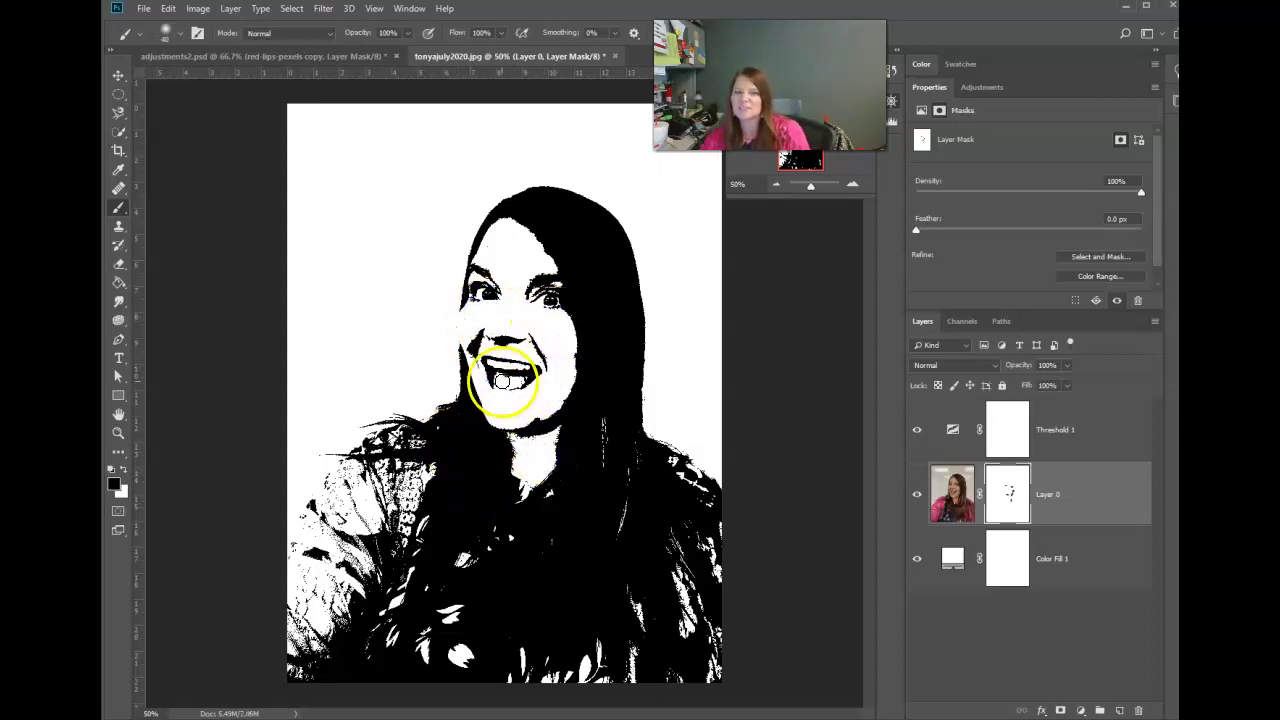
click(458, 327)
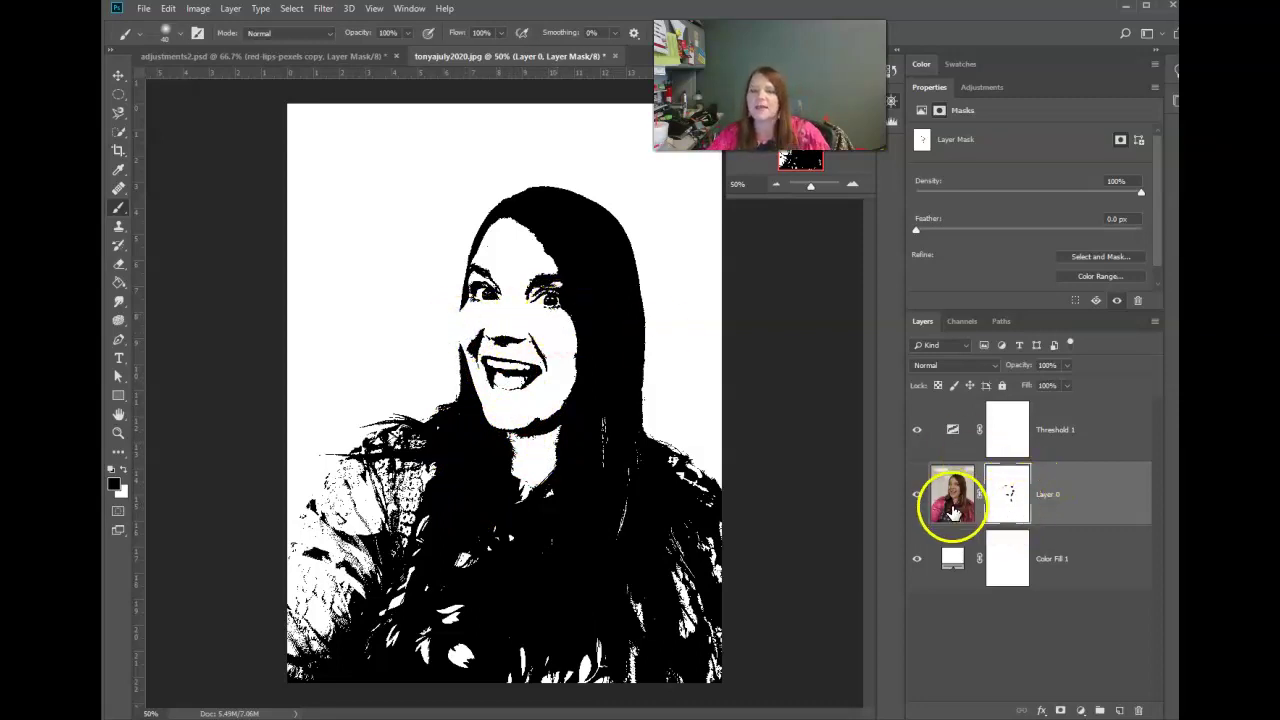
click(917, 558)
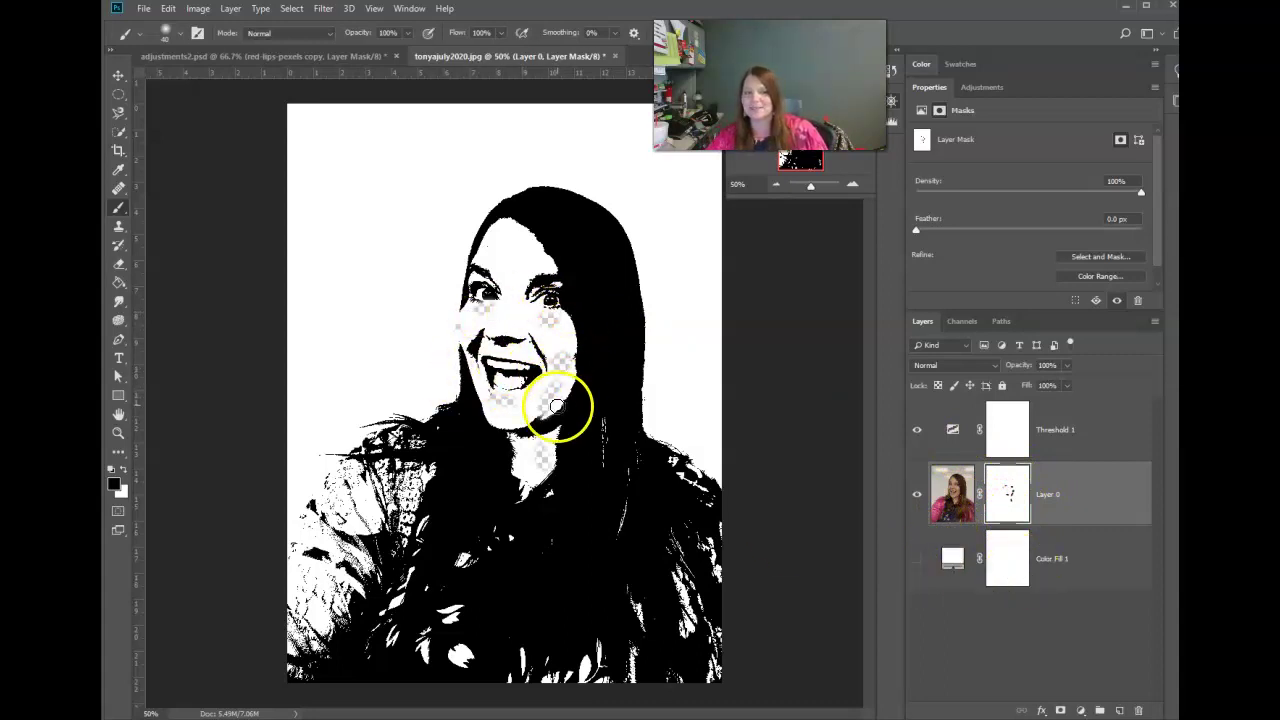
click(918, 560)
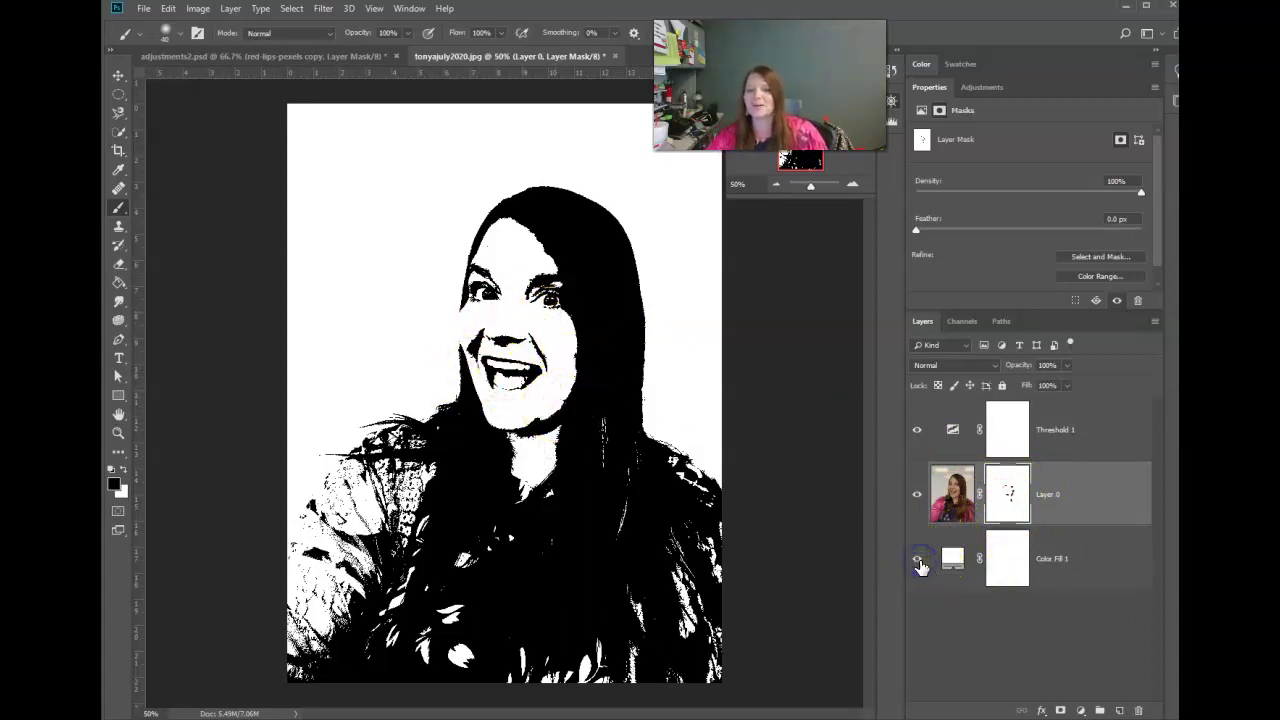
click(1097, 432)
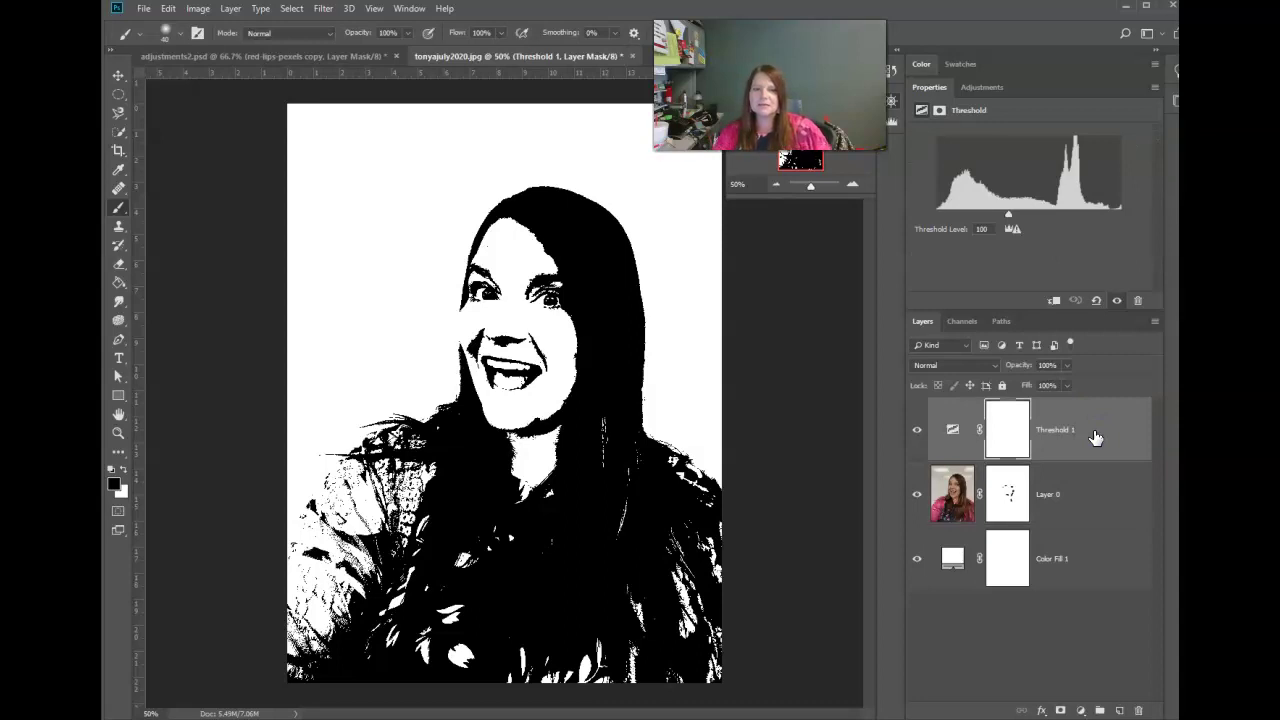
Add a Gradient Map layer above Threshold 1 and open its Gradient Editor.
click(1105, 425)
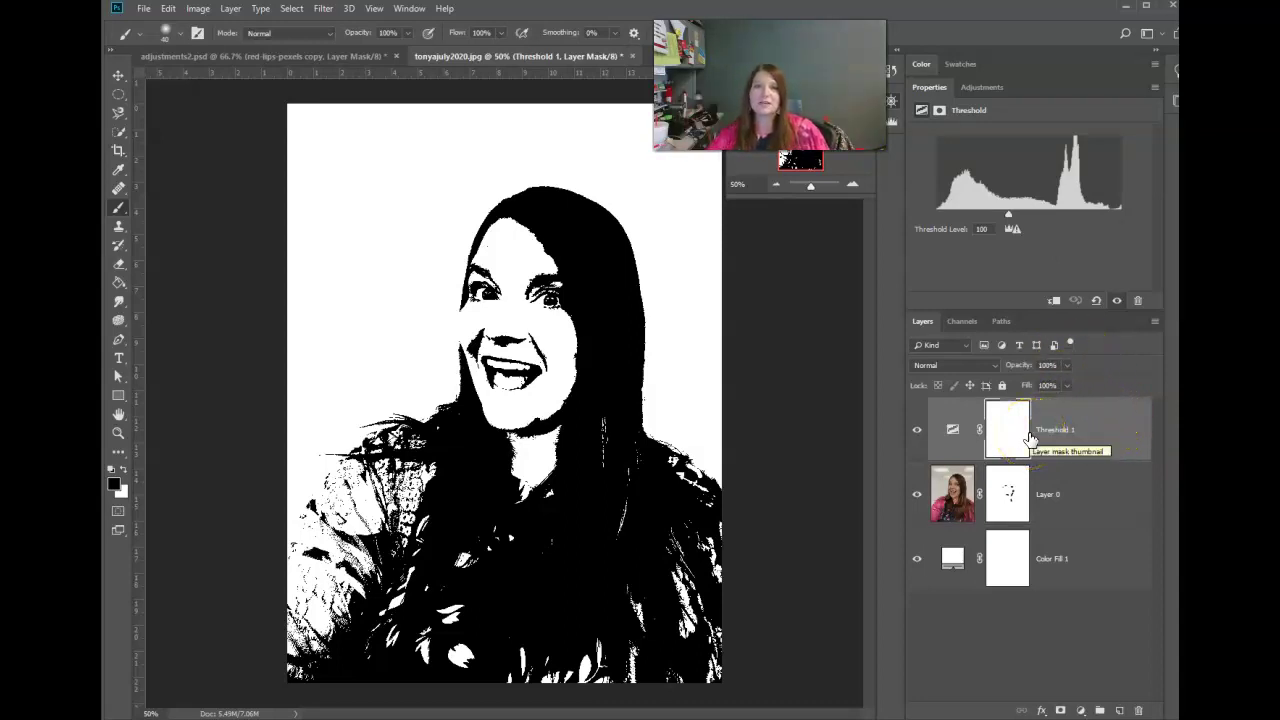
click(1080, 710)
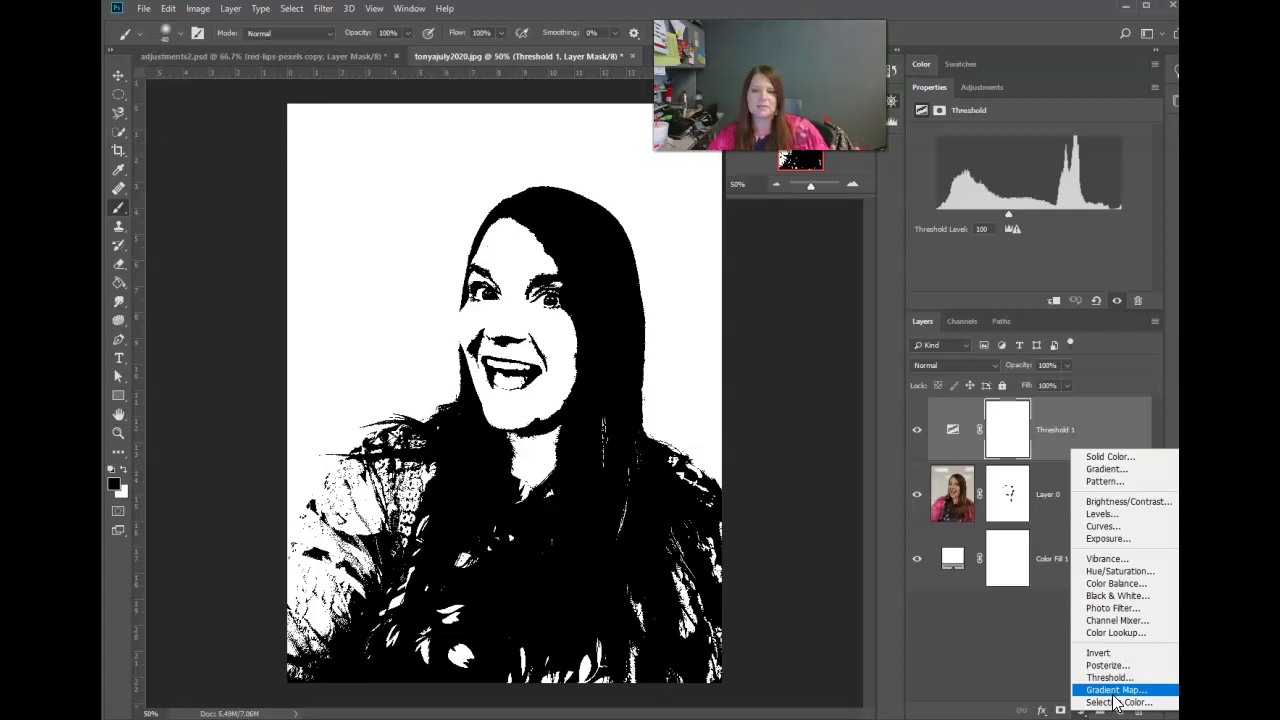
click(1115, 690)
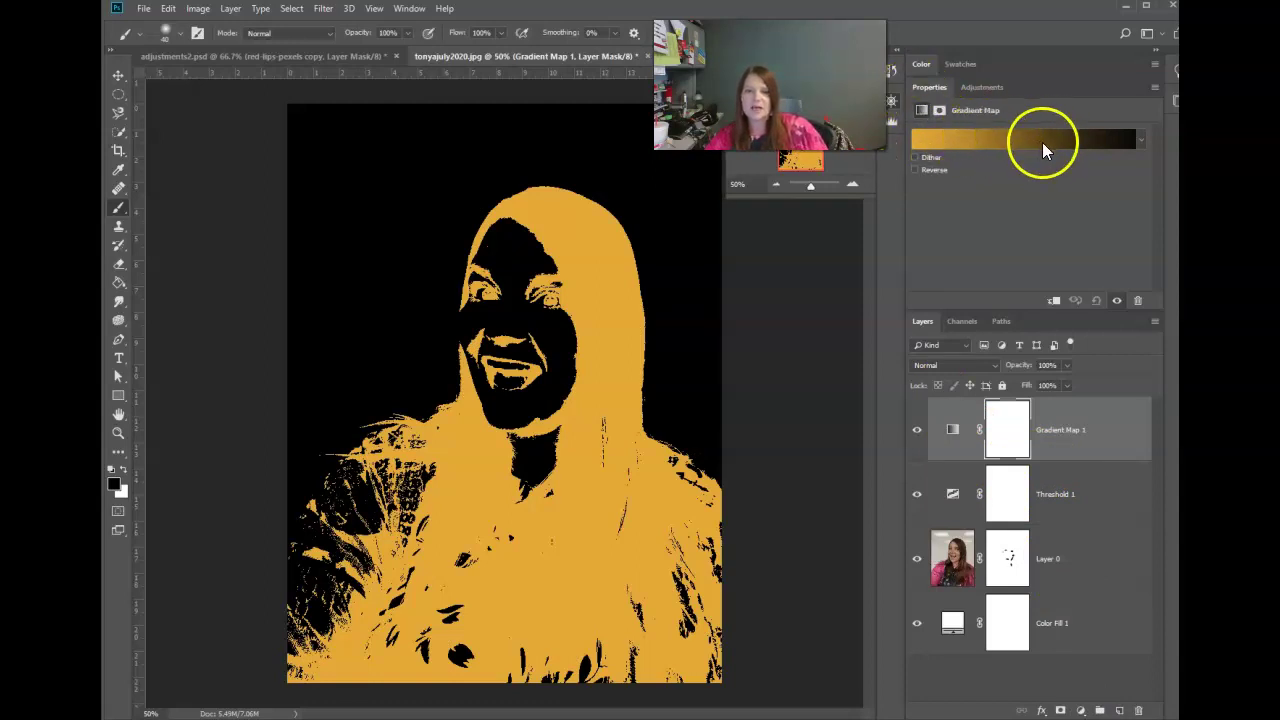
click(953, 430)
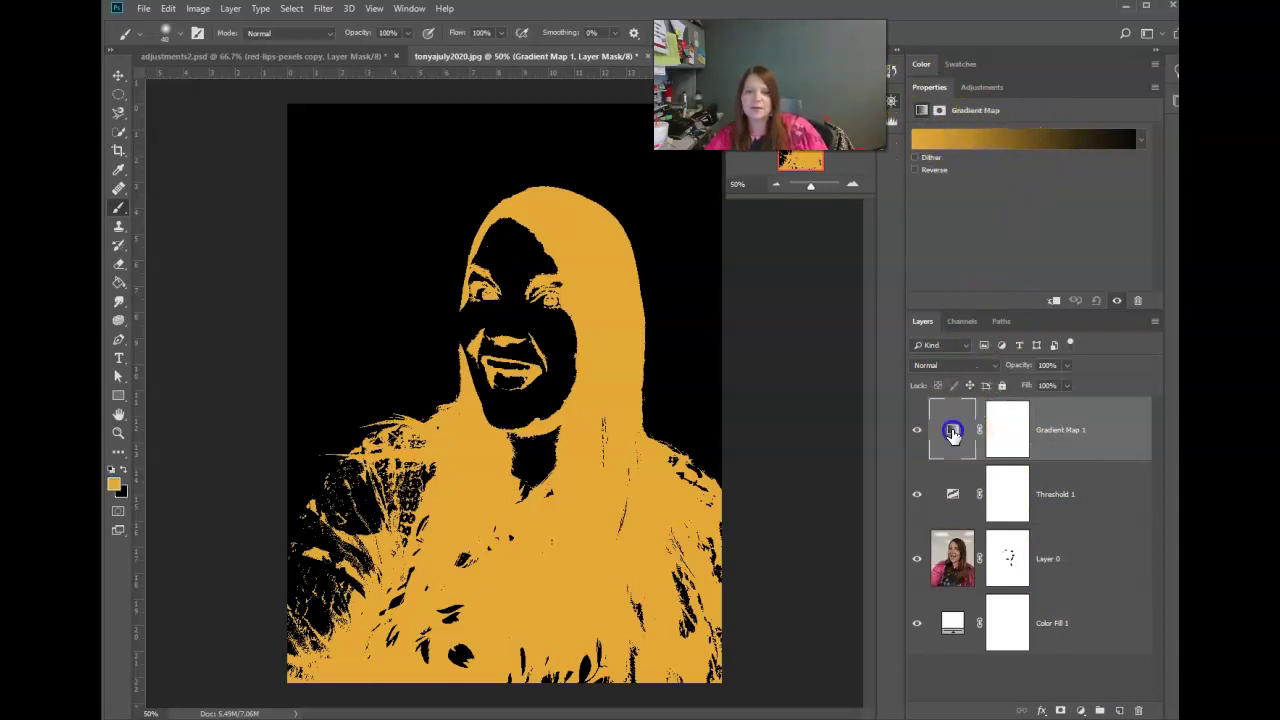
click(1063, 141)
Apply the Black, White gradient preset and select the left colour stop.
drag(986, 302, 870, 236)
click(726, 497)
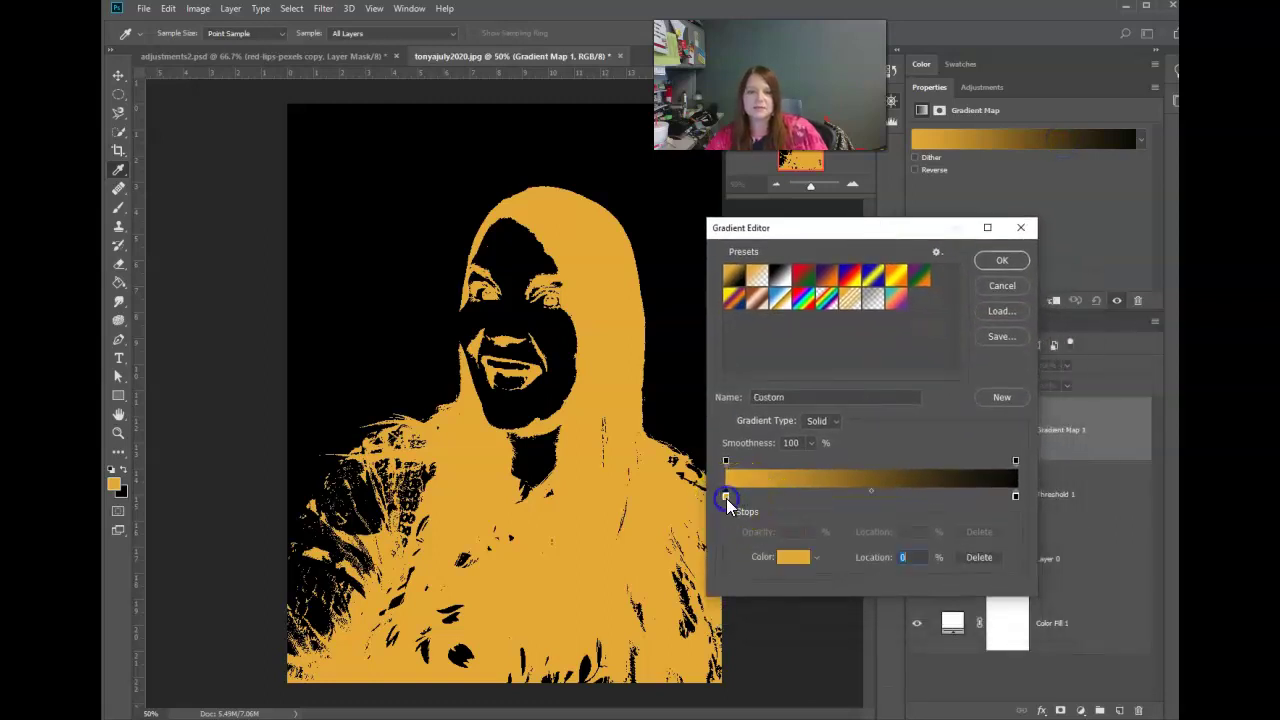
click(780, 273)
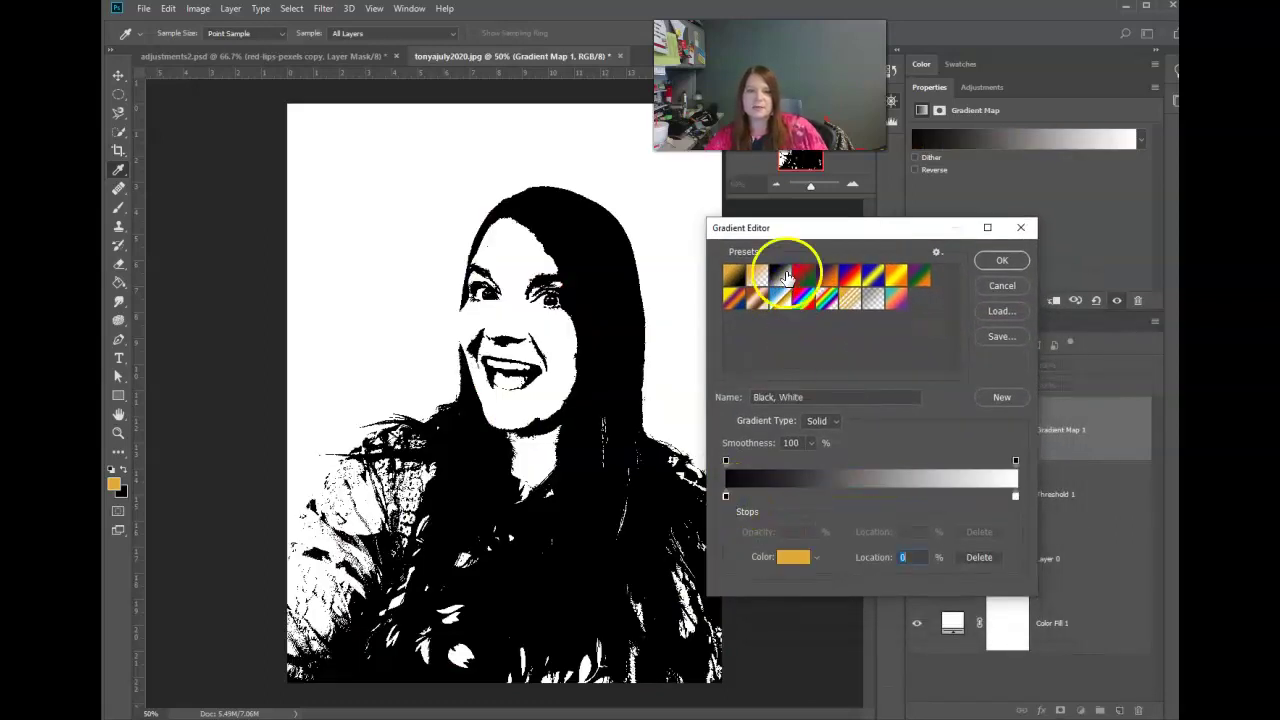
click(728, 497)
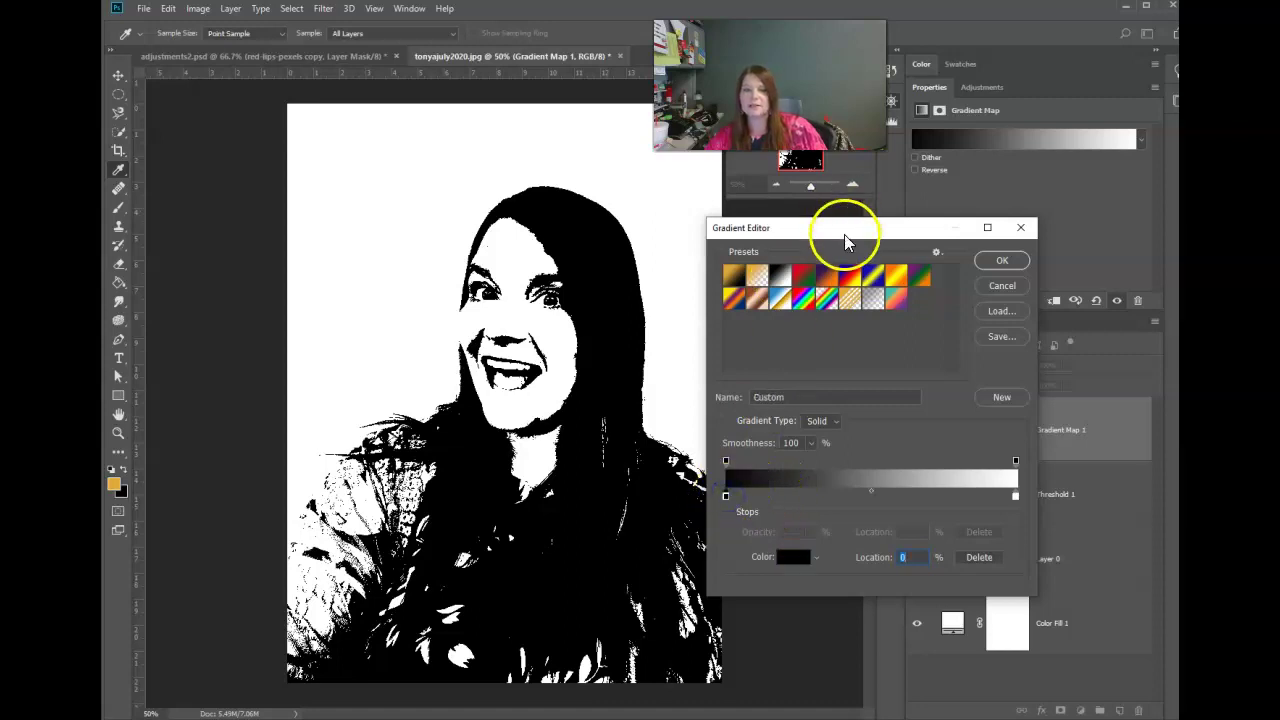
drag(845, 240, 900, 258)
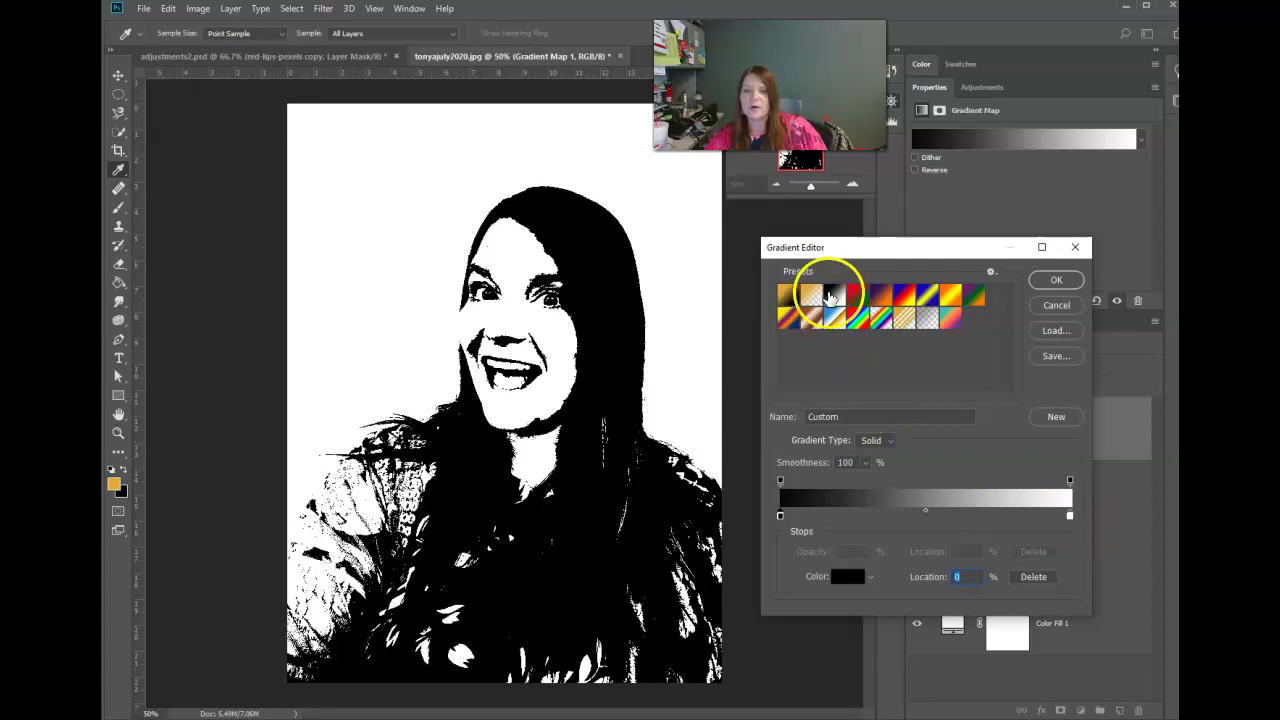
Change the gradient's left colour stop to dark grey 1c1c1e.
click(833, 300)
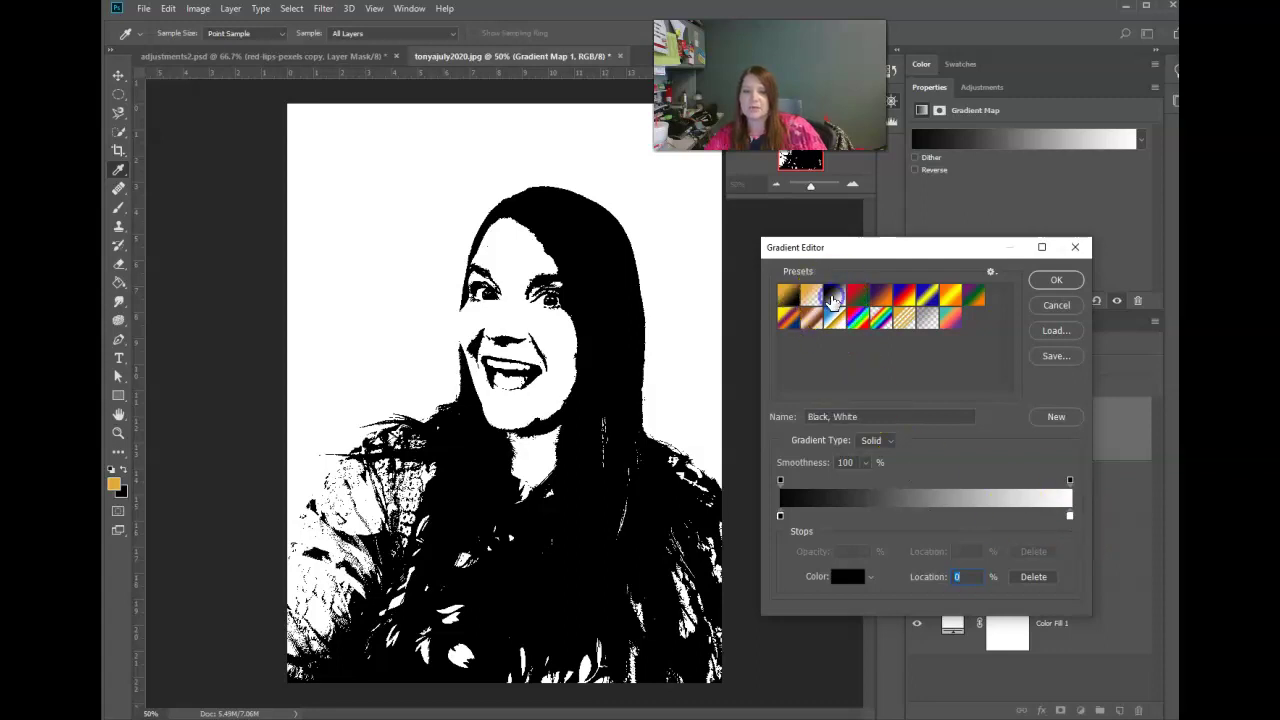
click(780, 517)
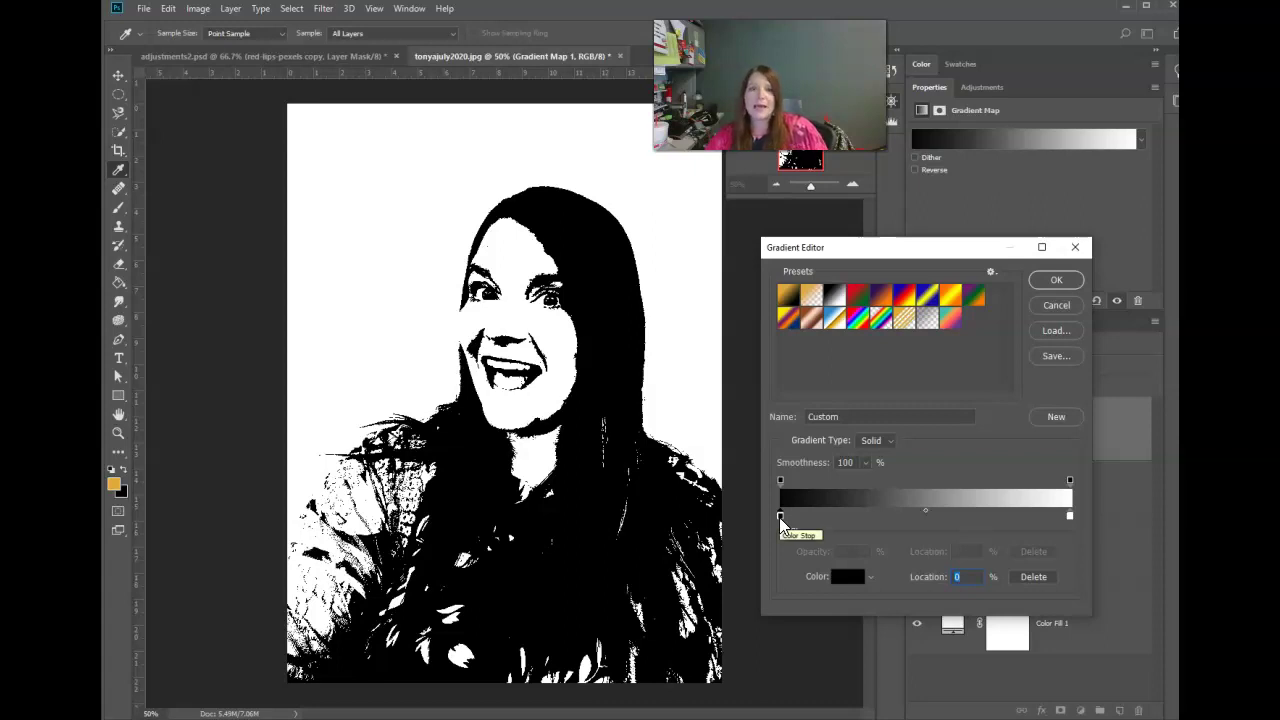
double_click(780, 517)
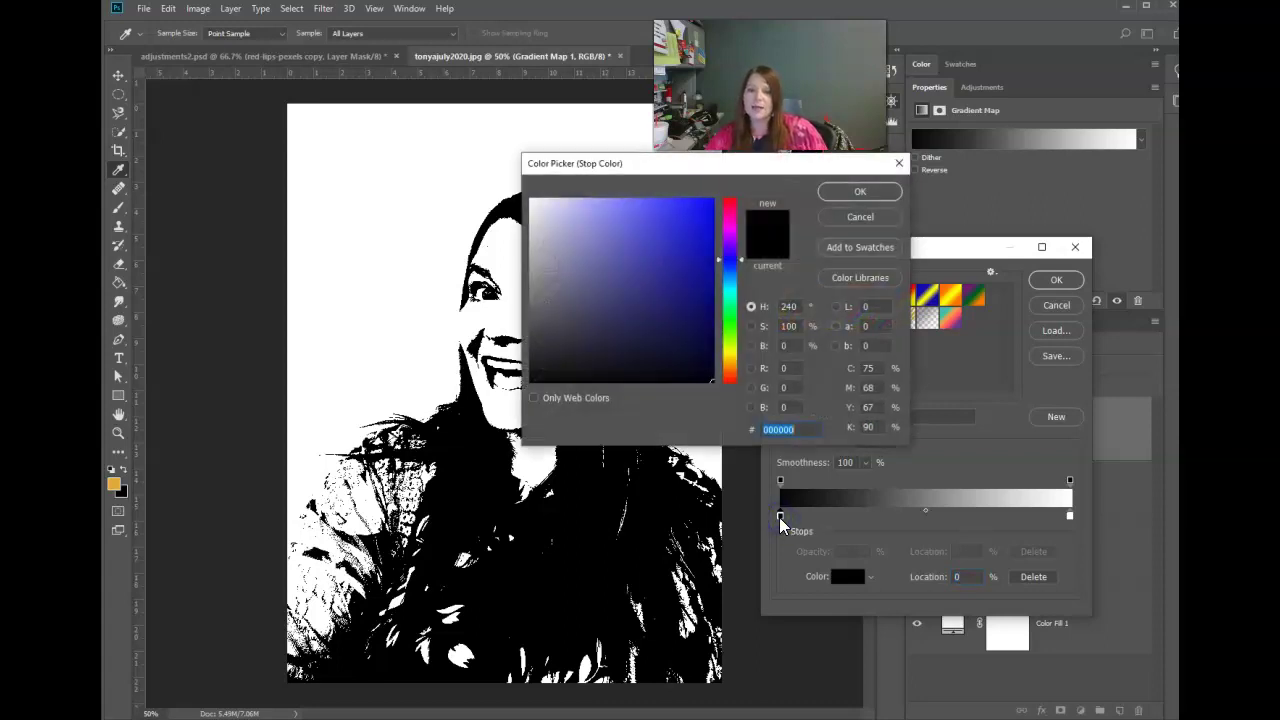
drag(542, 338, 535, 357)
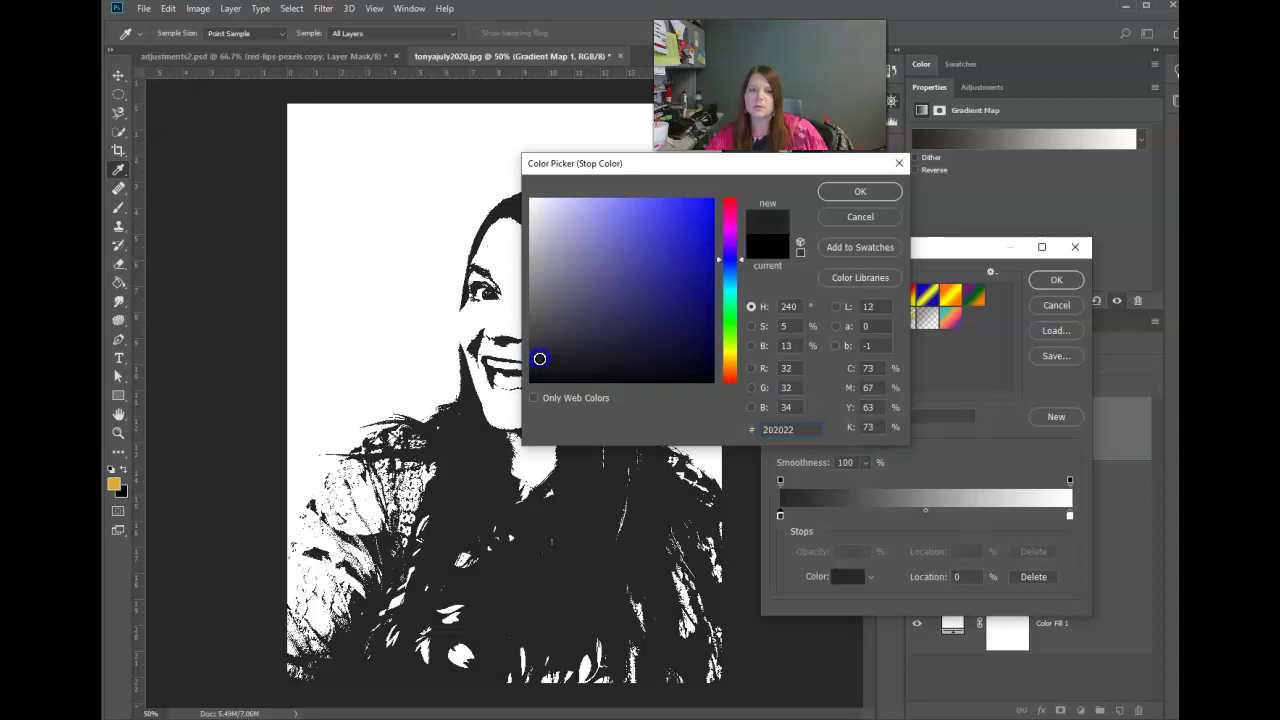
click(539, 362)
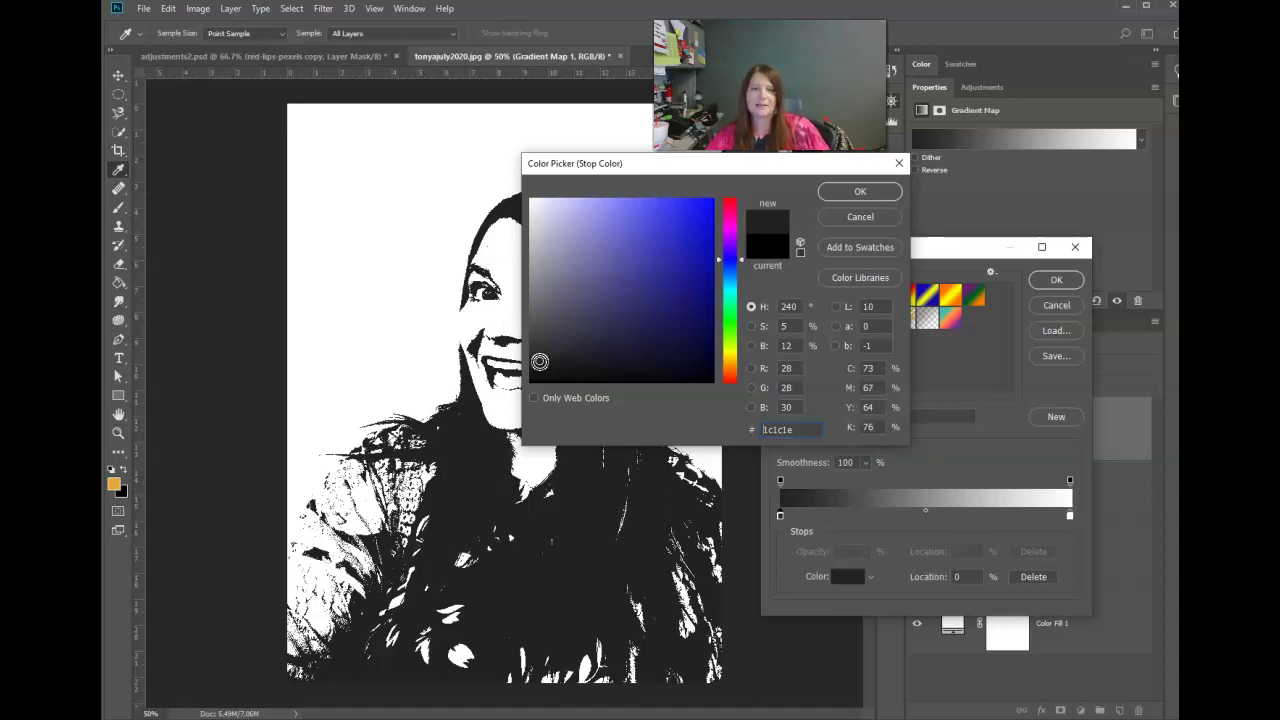
click(862, 193)
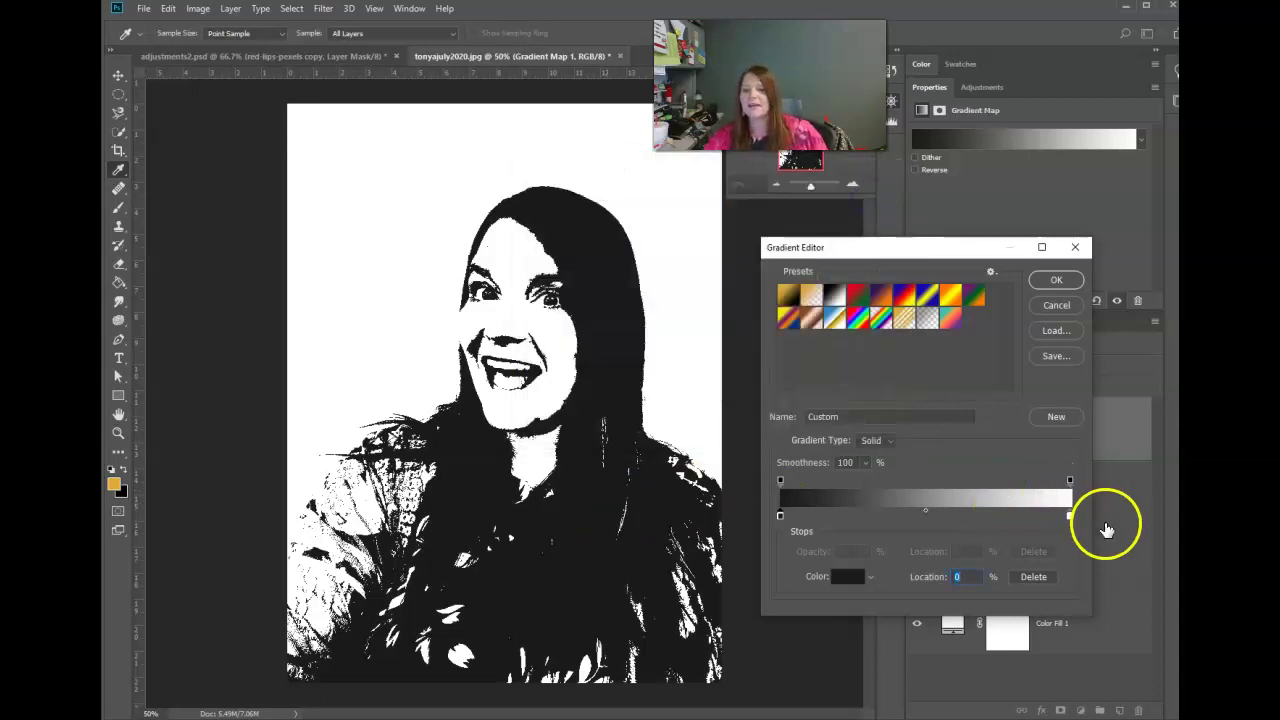
Set the right colour stop to pale mint d0eee7 and apply the gradient.
click(1071, 517)
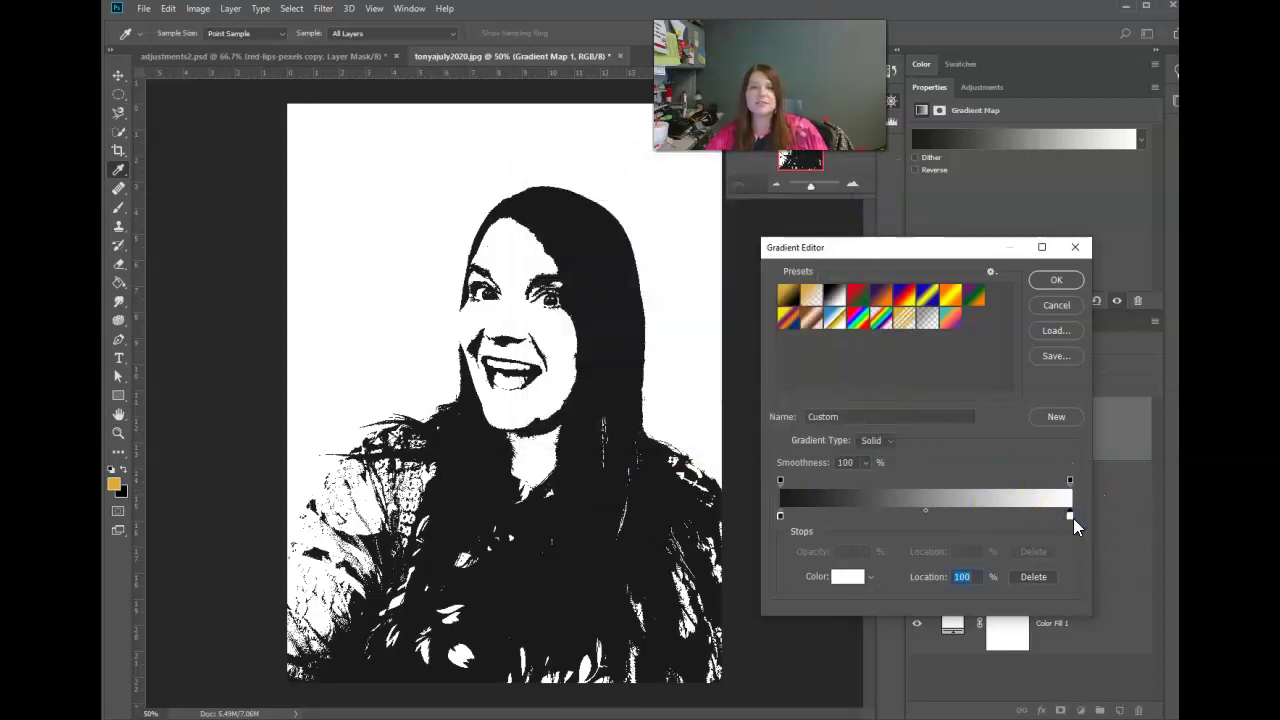
double_click(1073, 518)
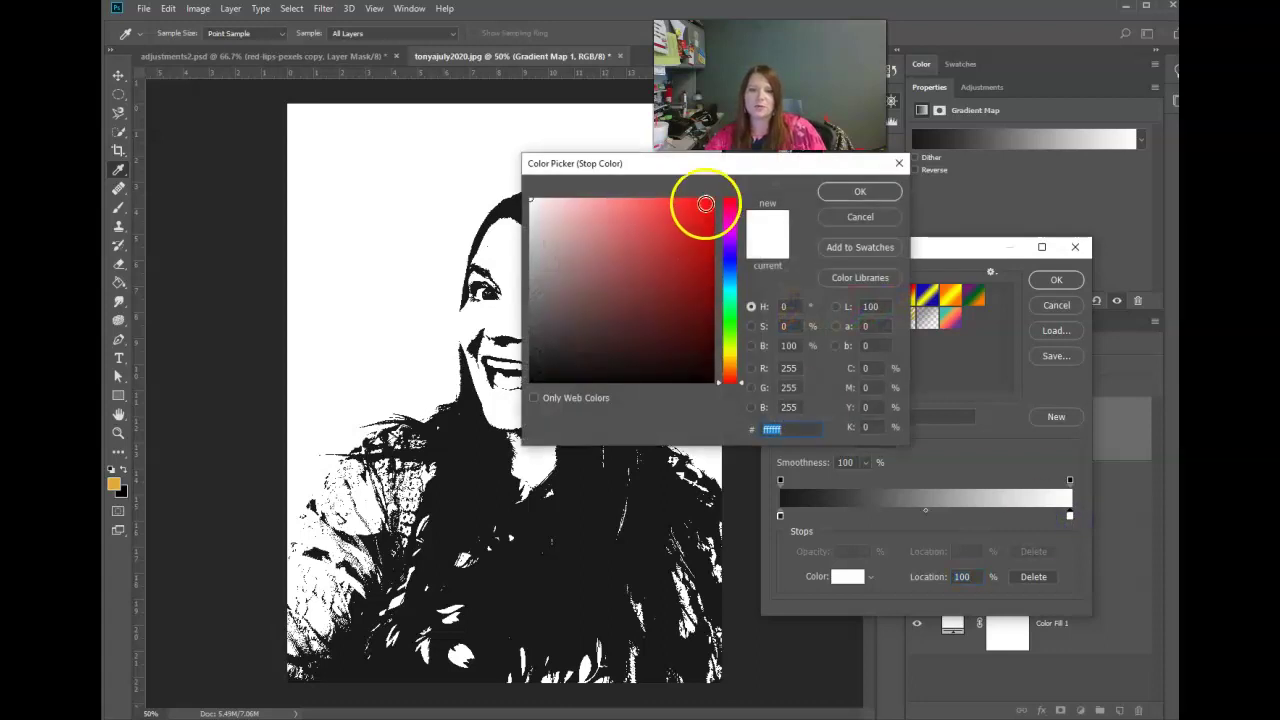
drag(707, 162, 876, 247)
click(718, 298)
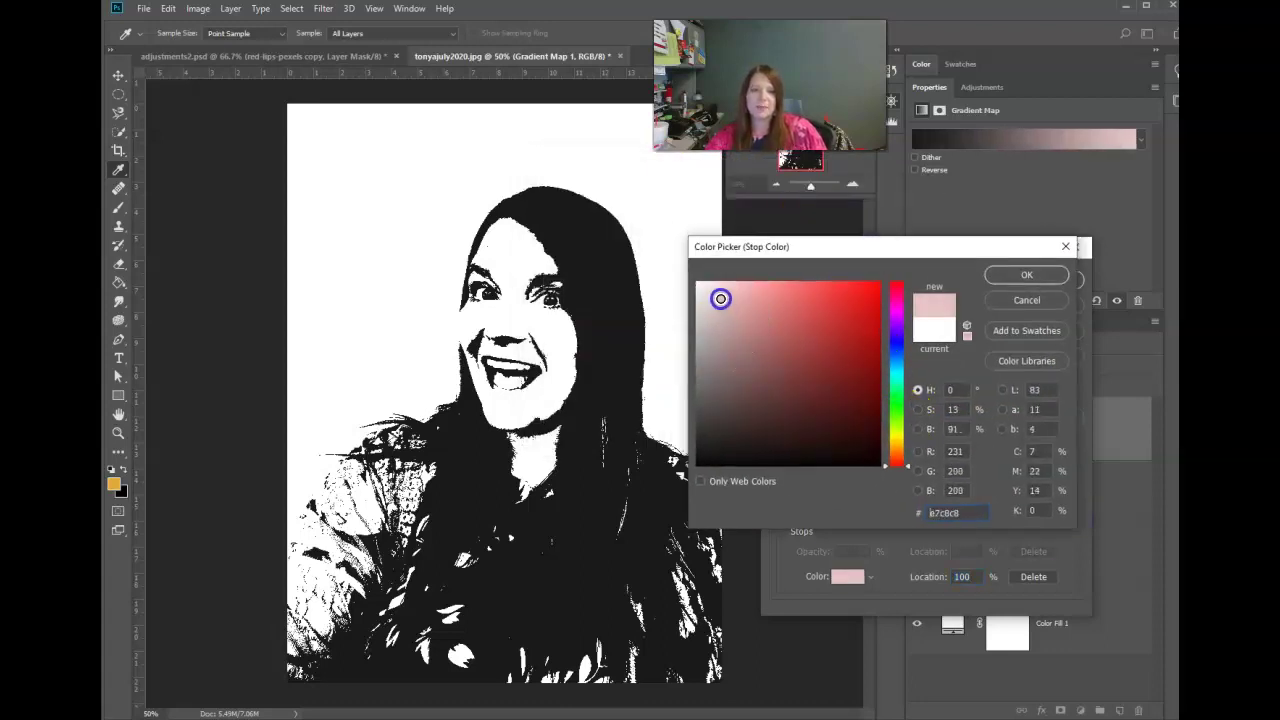
click(897, 426)
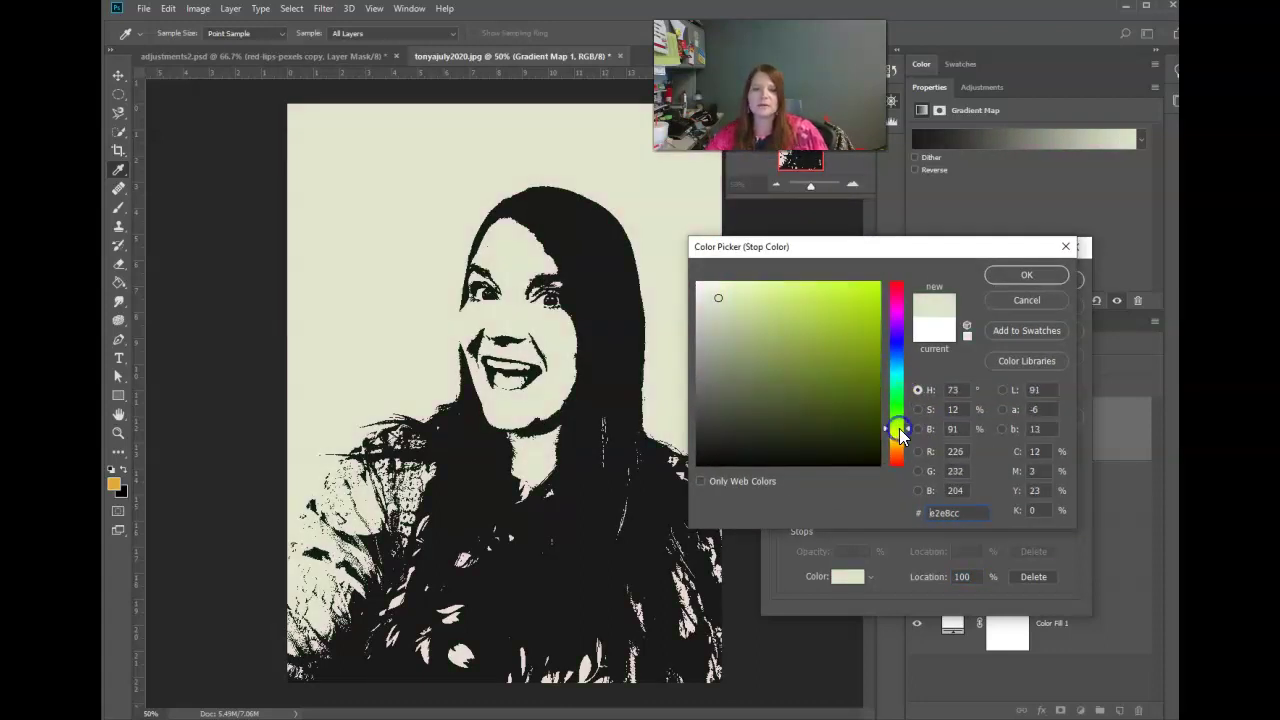
mouse_move(808, 331)
mouse_down()
mouse_move(729, 305)
mouse_move(732, 332)
mouse_move(706, 290)
mouse_move(719, 293)
mouse_up()
click(895, 378)
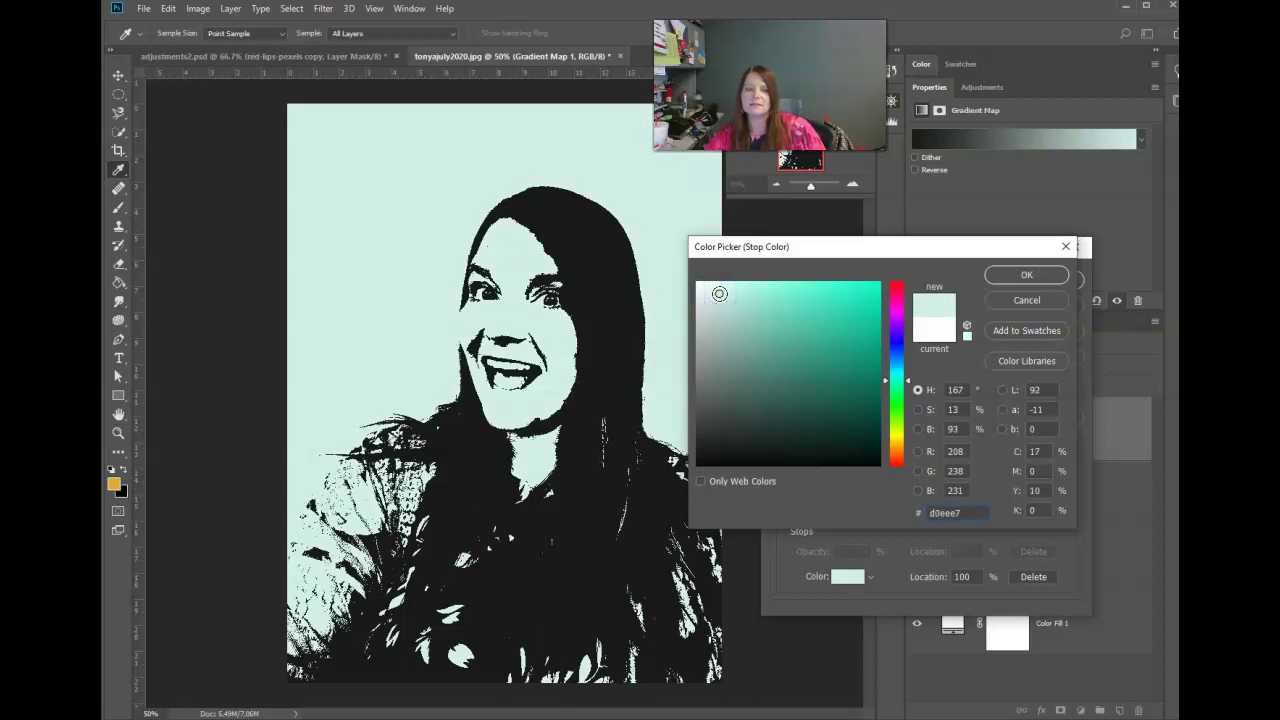
click(1024, 277)
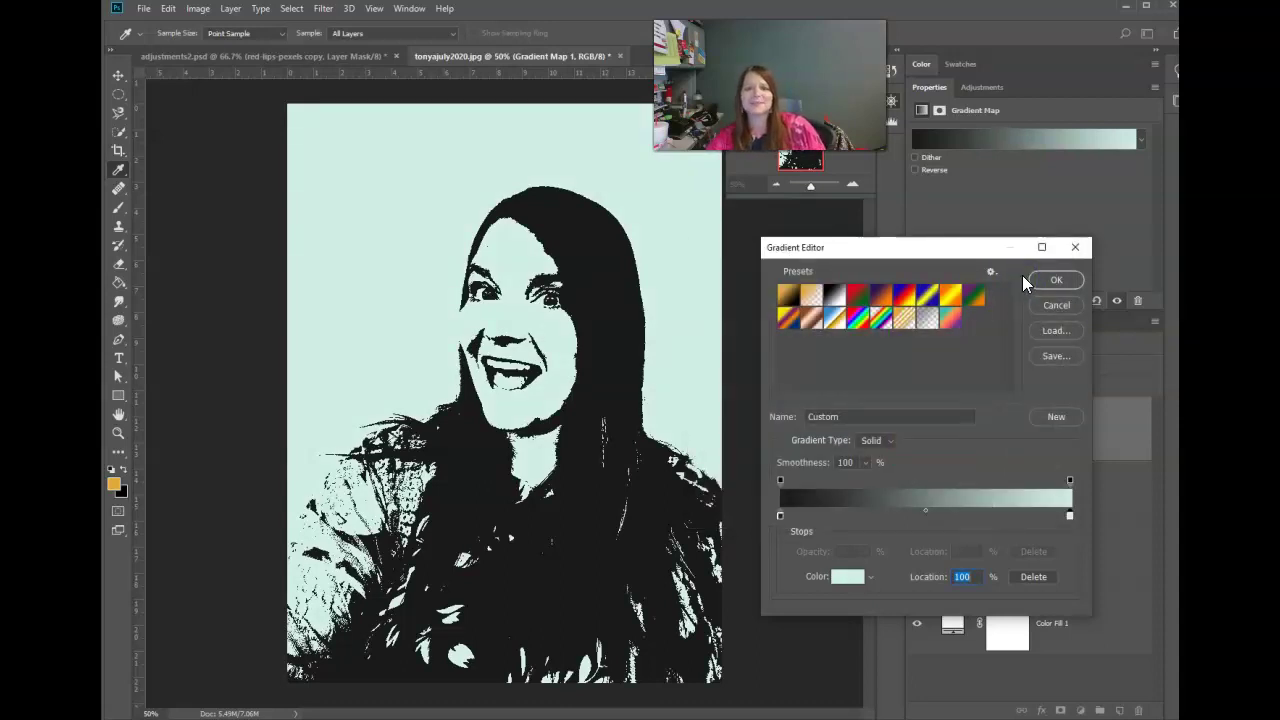
click(1062, 280)
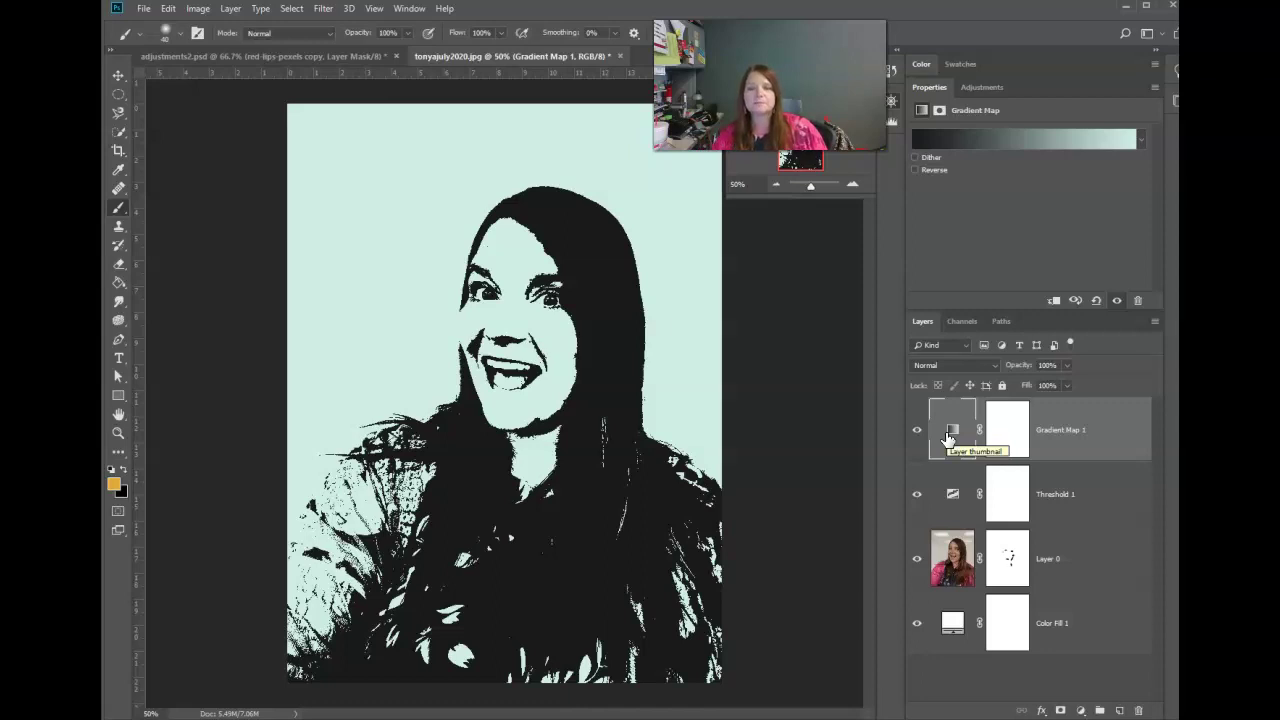
Select the top layer and choose Pattern from the fill/adjustment layer menu.
click(980, 434)
click(1108, 438)
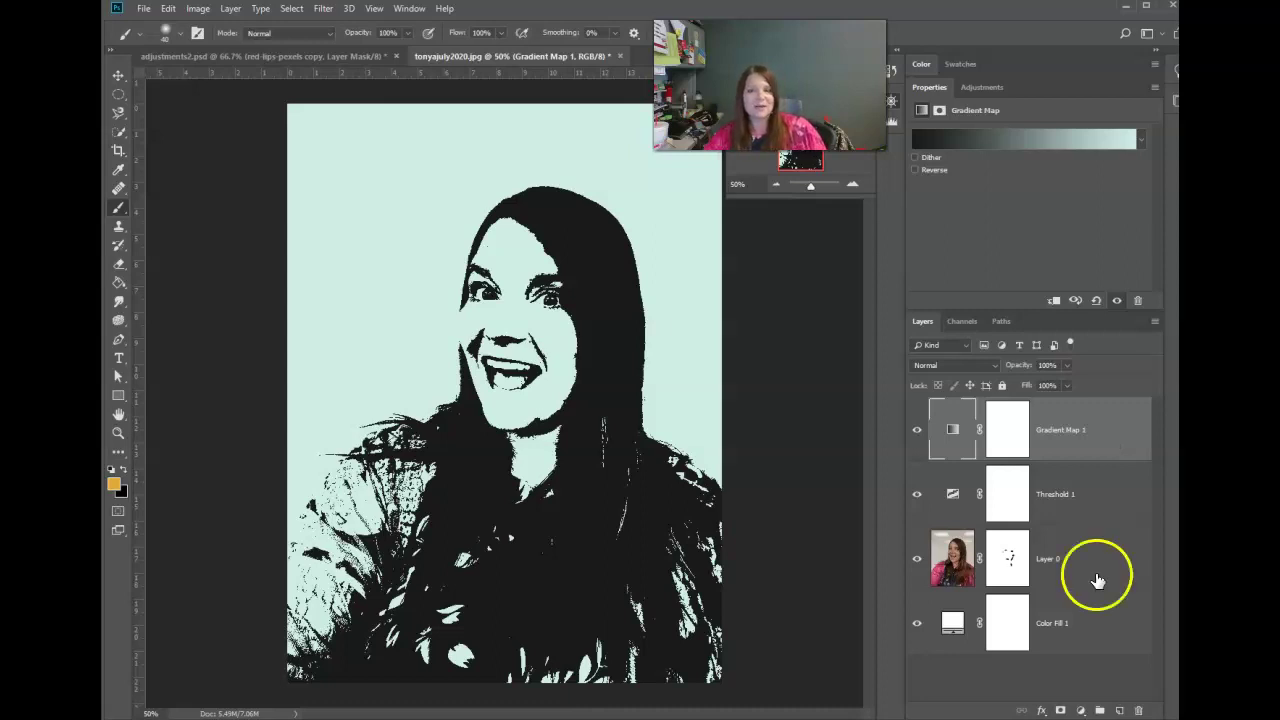
click(1080, 710)
mouse_move(1129, 470)
mouse_down()
mouse_move(1123, 457)
mouse_move(1120, 488)
mouse_up()
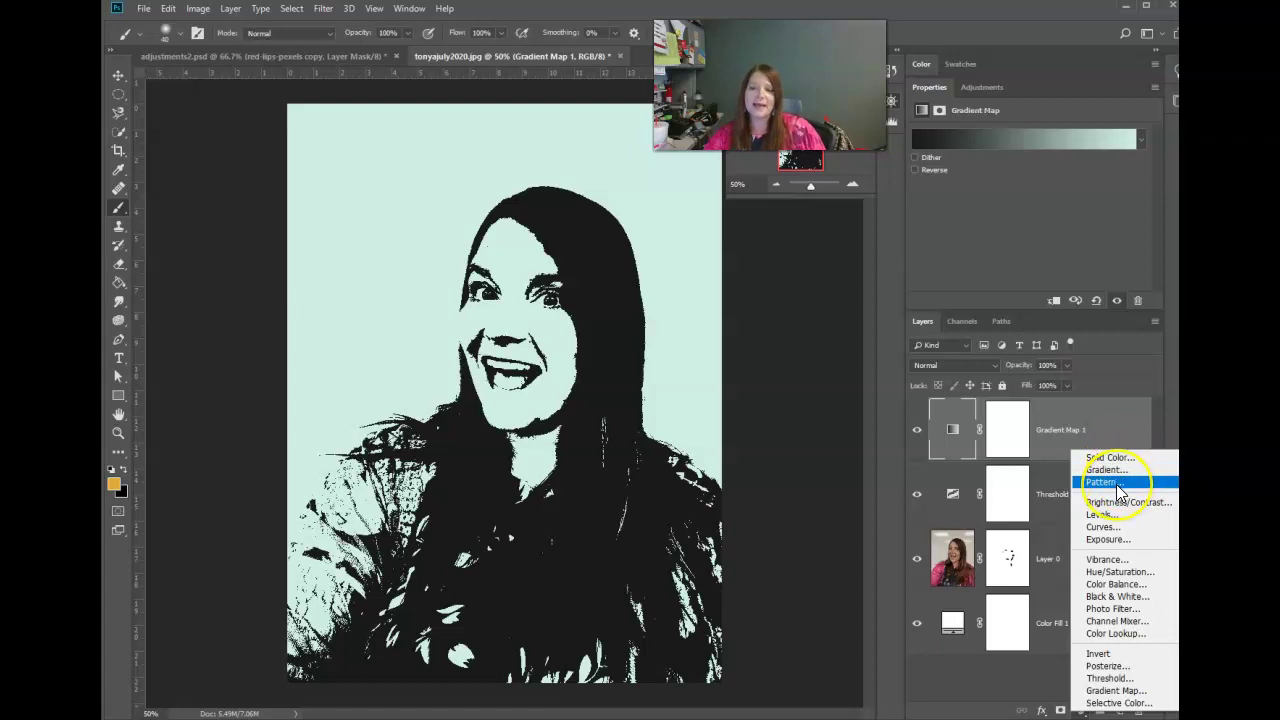
Add the Pattern Fill layer and load the Color Paper pattern set, replacing current patterns.
click(1117, 484)
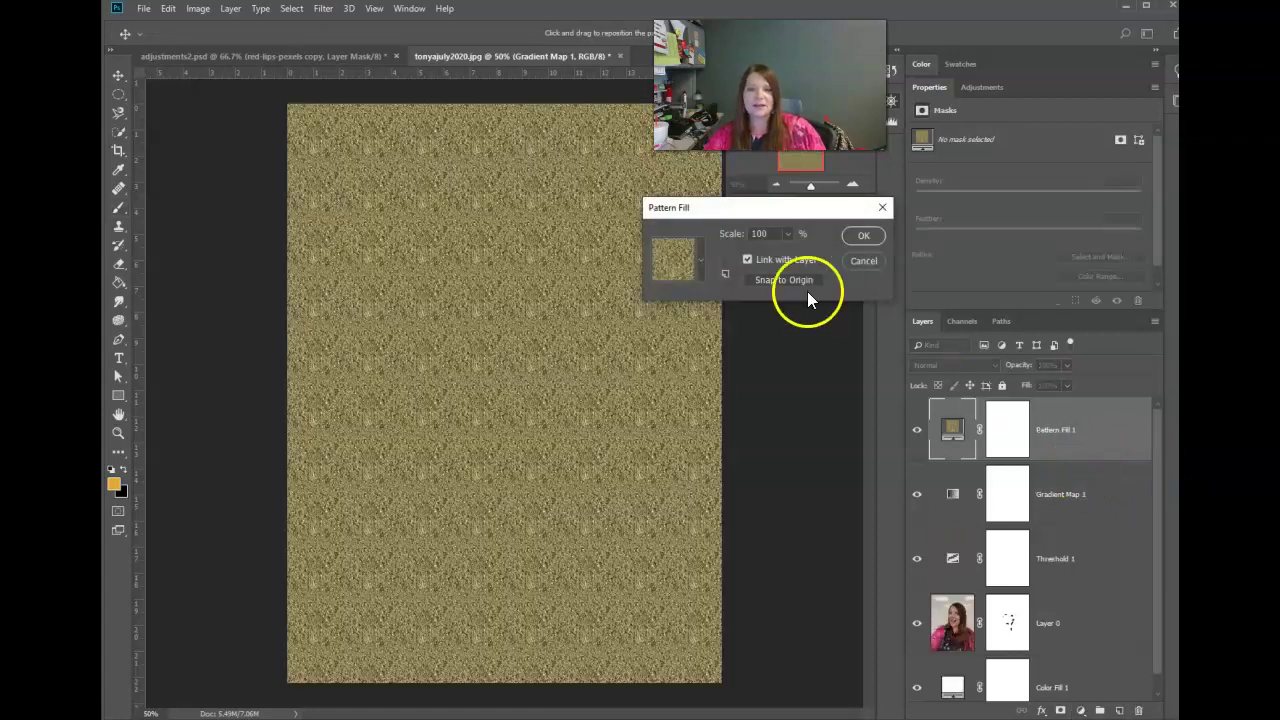
drag(766, 217, 855, 235)
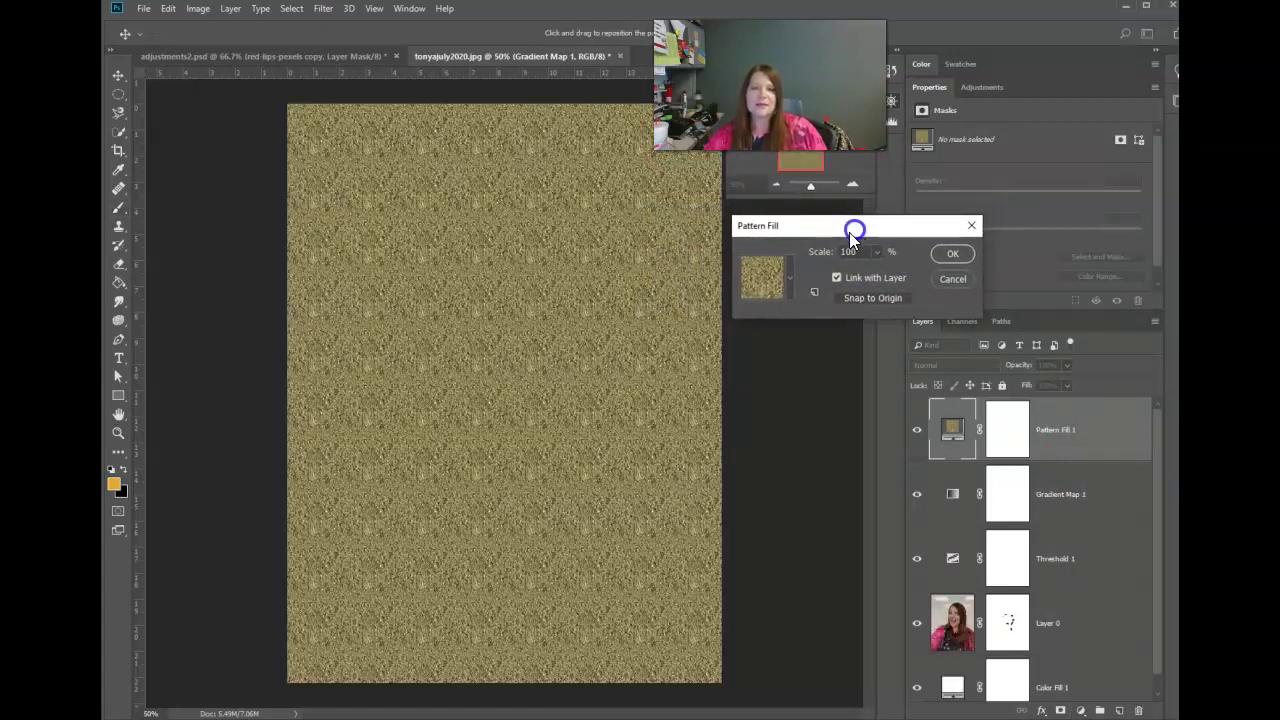
click(790, 285)
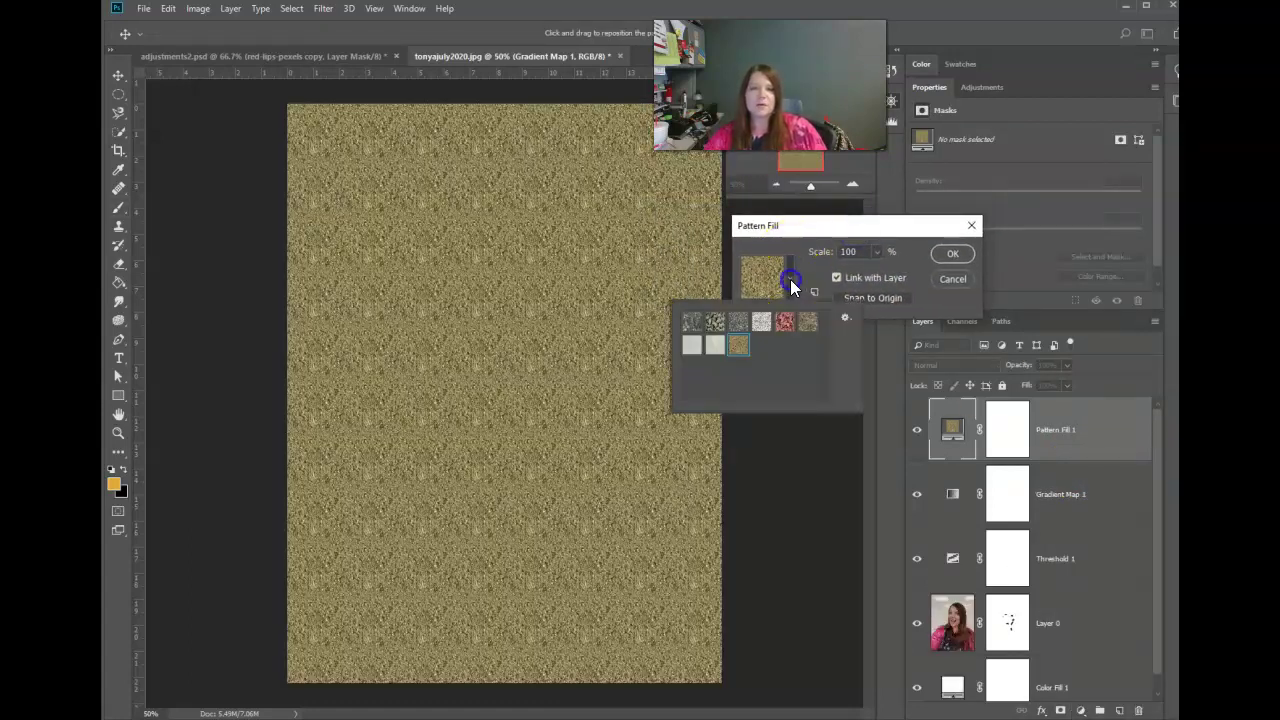
click(844, 319)
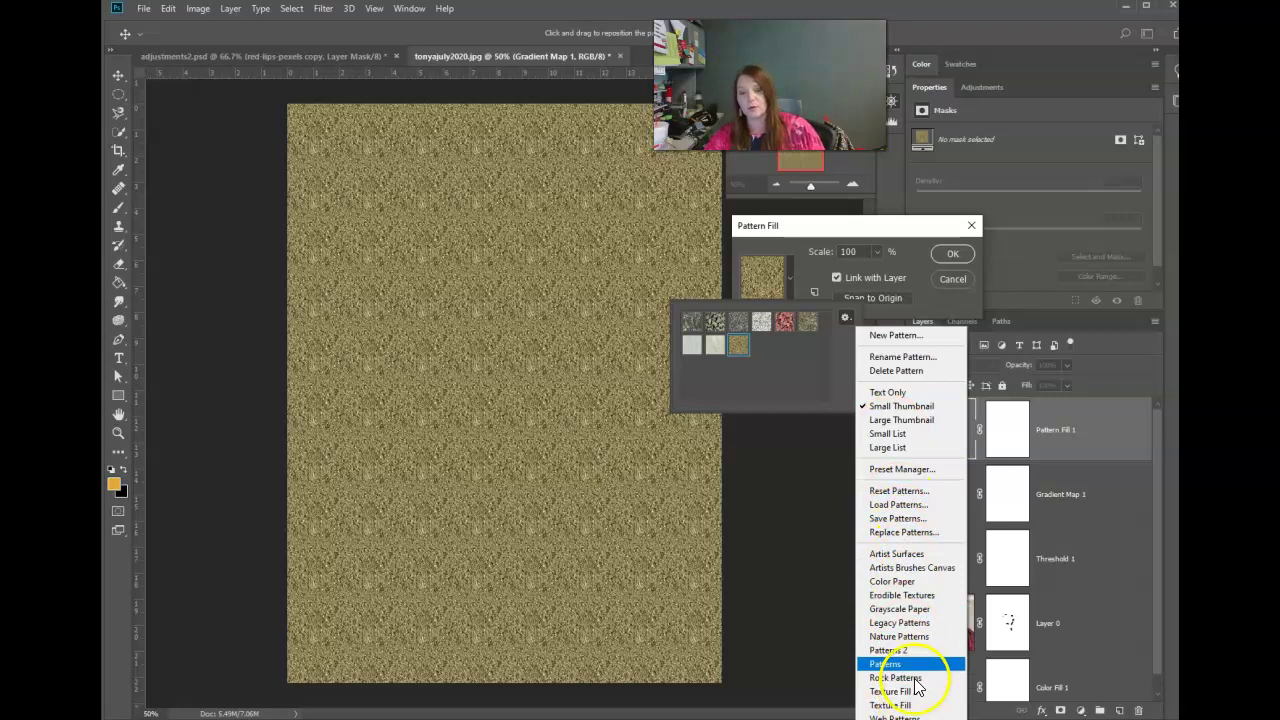
click(916, 582)
click(582, 275)
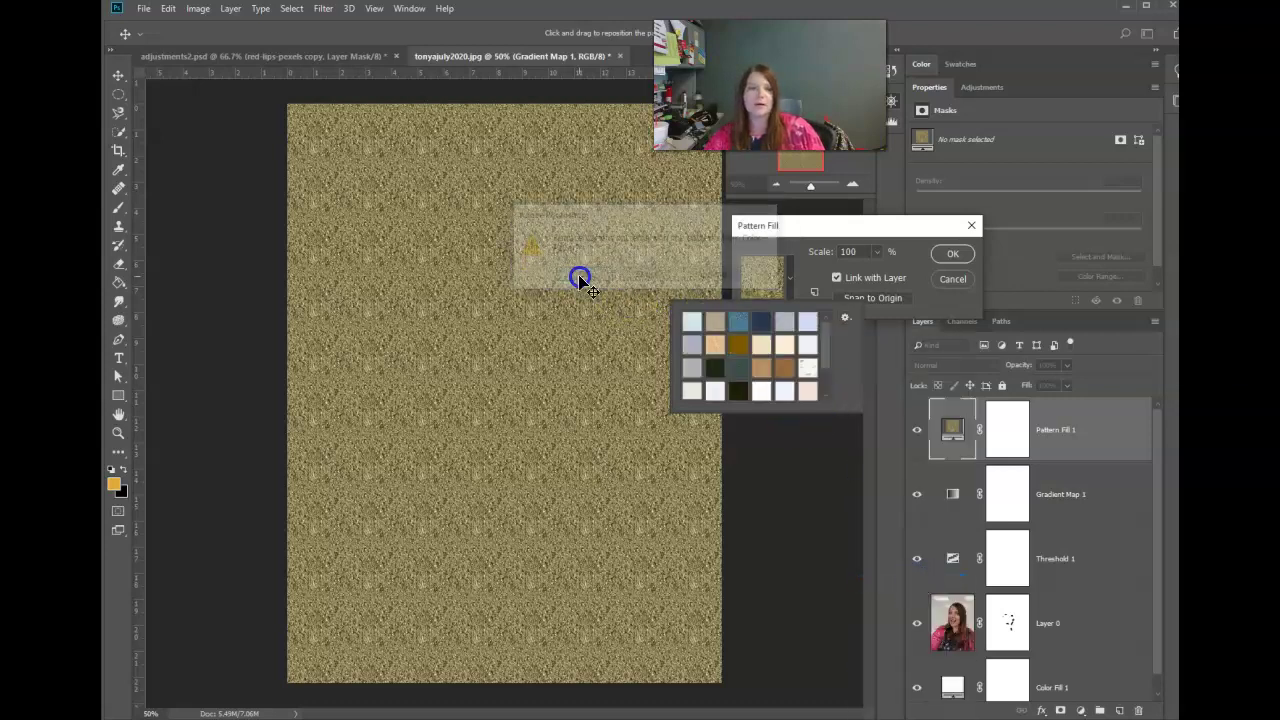
Choose the lavender striped paper swatch as the fill pattern.
click(693, 345)
click(694, 374)
click(693, 378)
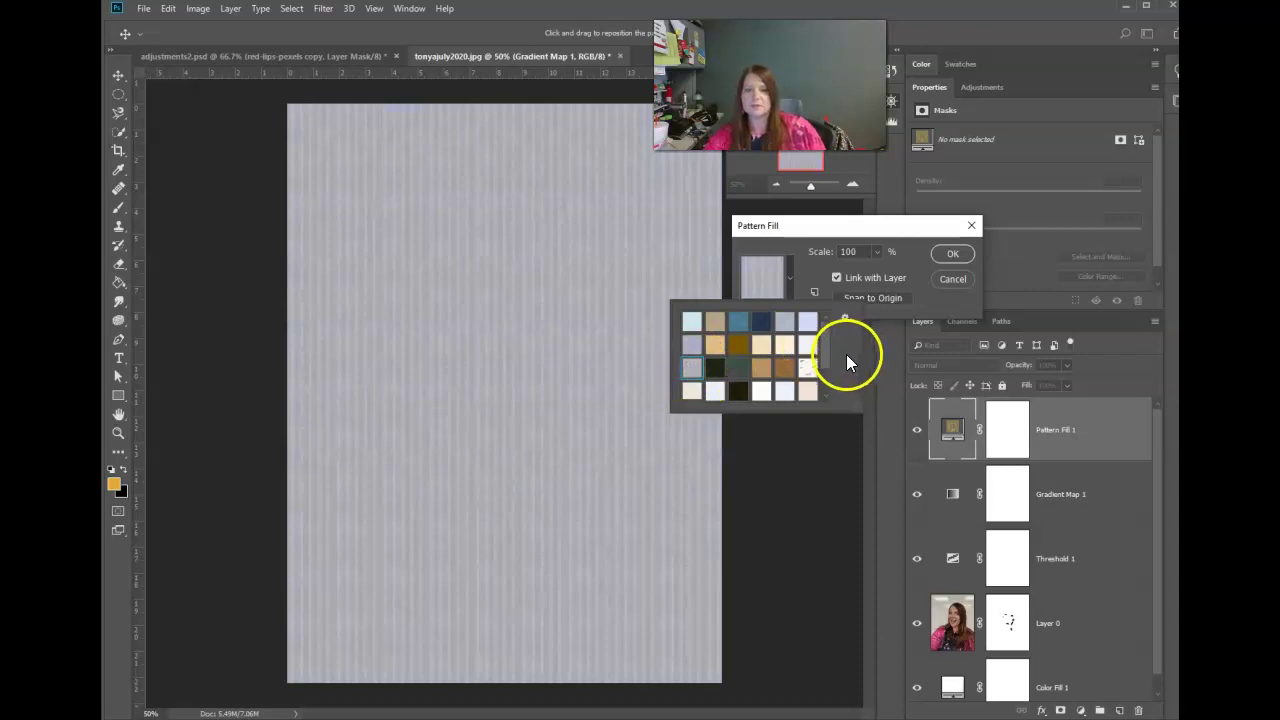
click(898, 241)
click(776, 284)
click(886, 224)
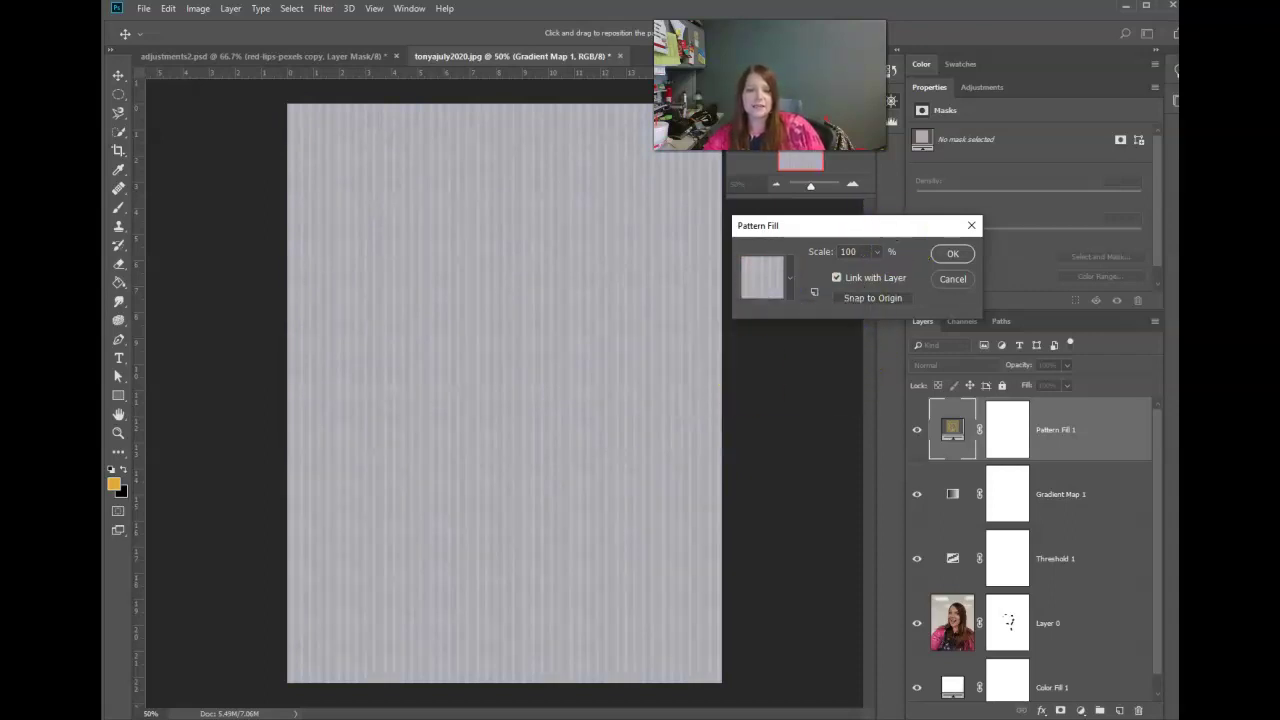
In Photopea, select Pattern Fill 1, browse the pattern sets, and reduce its scale to 23.
click(663, 695)
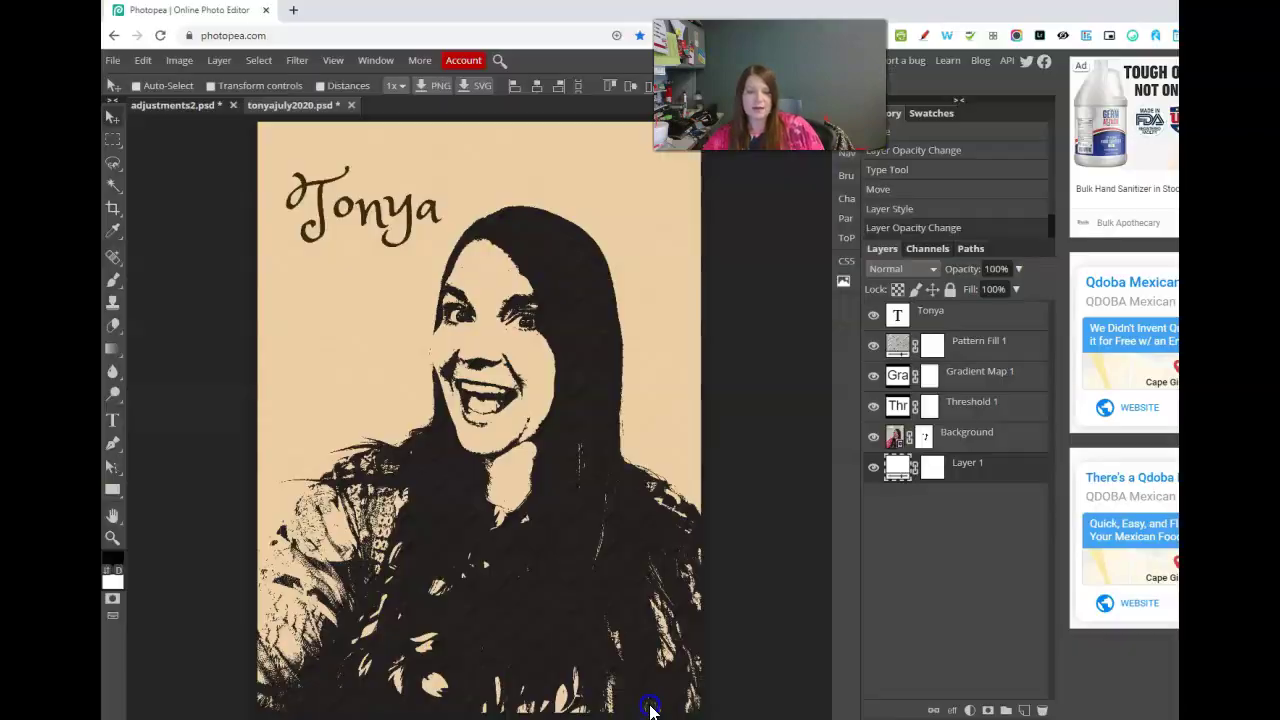
click(897, 465)
click(897, 345)
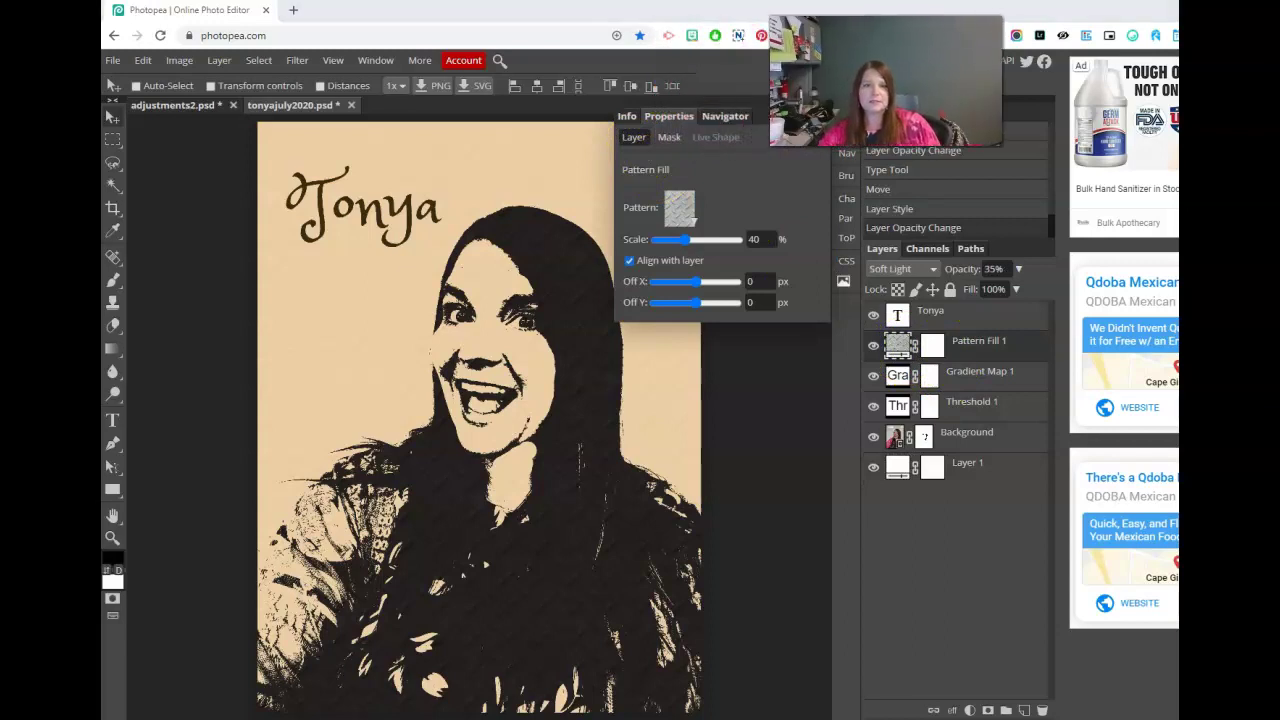
click(678, 212)
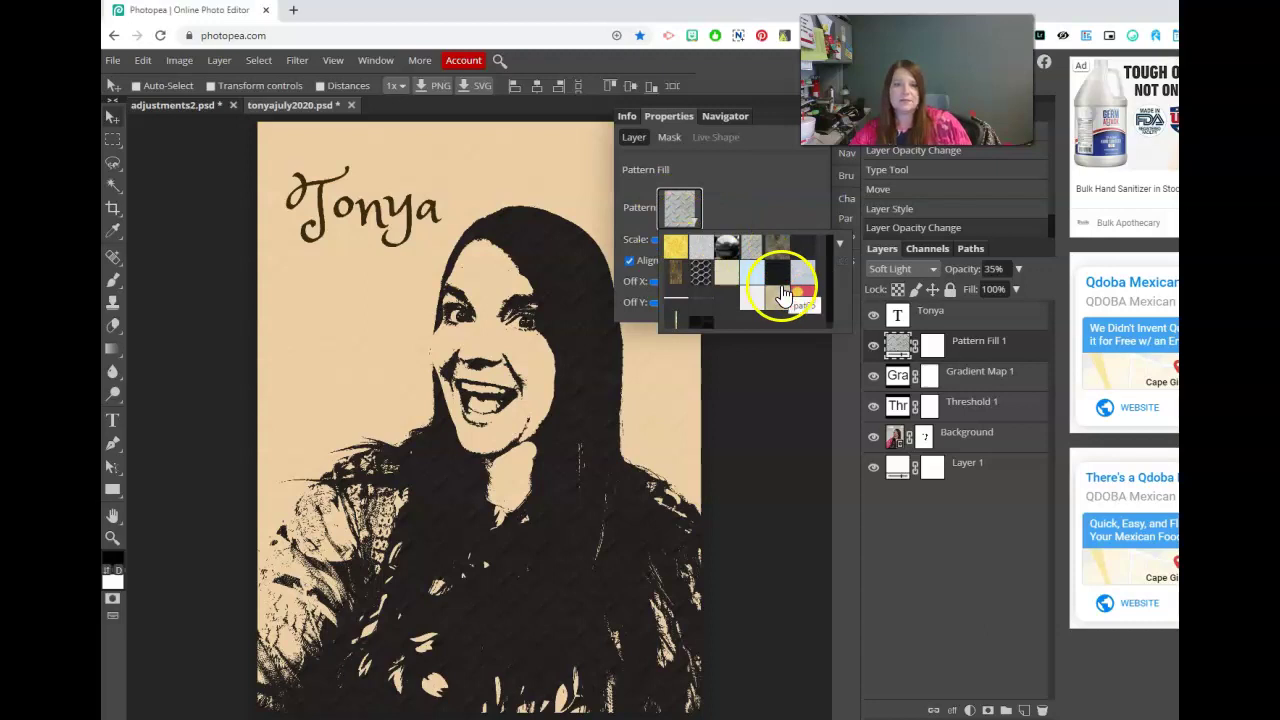
click(837, 250)
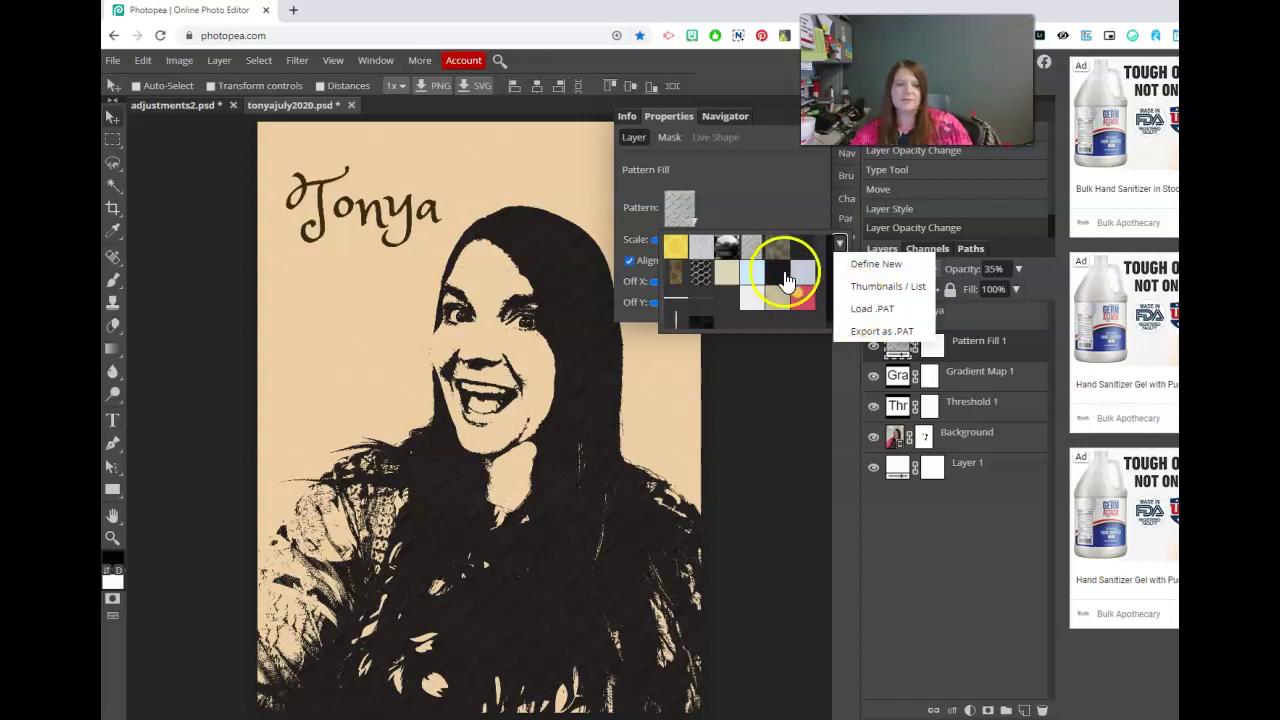
click(783, 213)
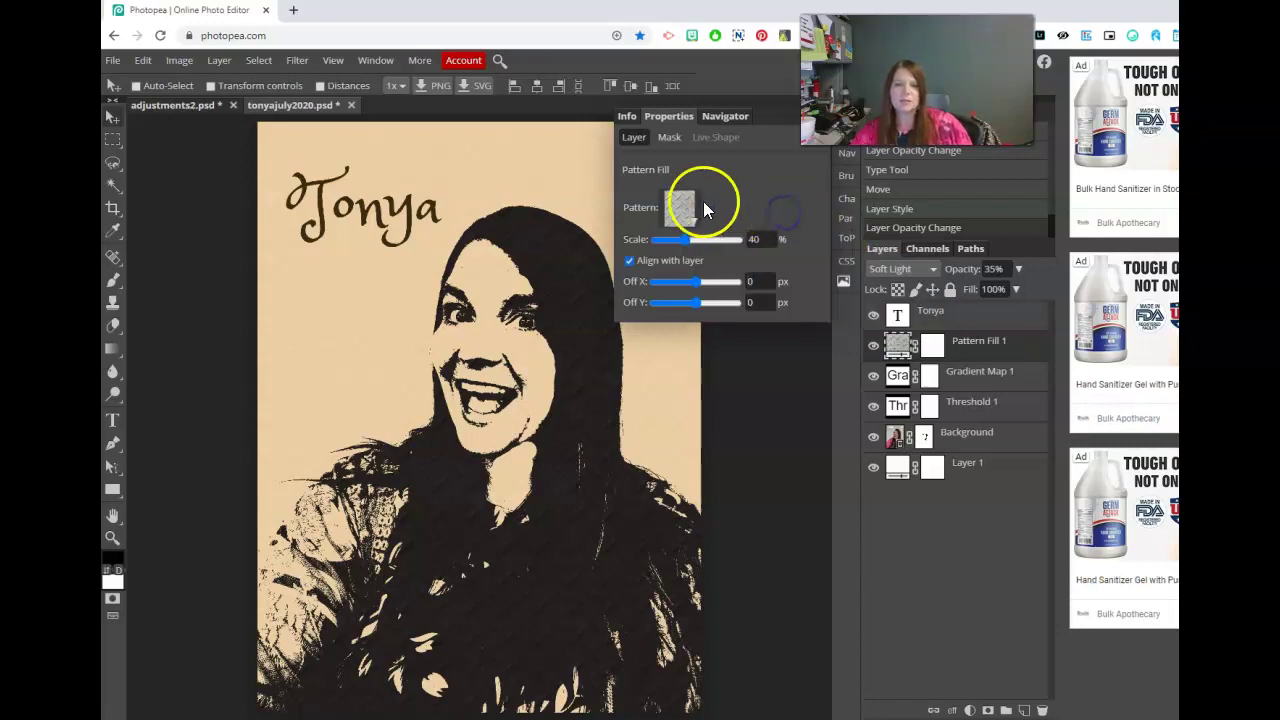
mouse_move(687, 249)
mouse_down()
mouse_move(672, 250)
mouse_move(710, 240)
mouse_up()
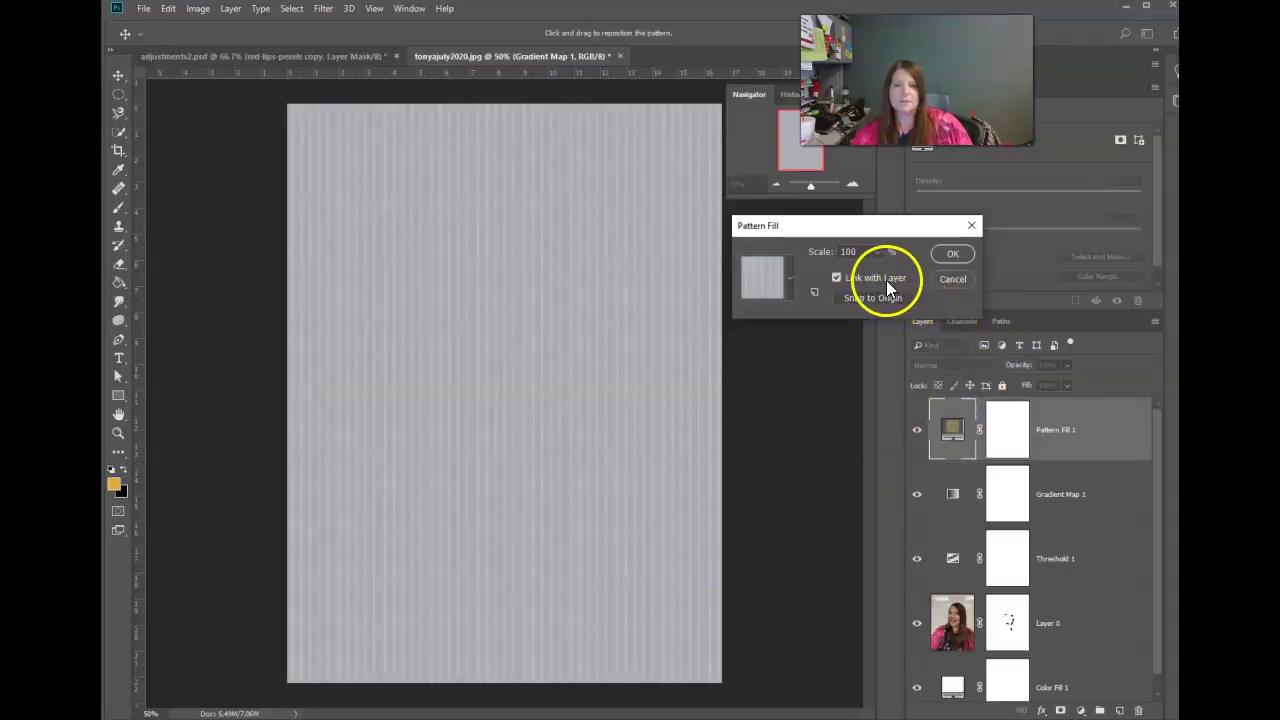
Lower the Pattern Fill scale to 67% for finer stripes and confirm the dialog.
click(874, 255)
mouse_move(878, 276)
mouse_down()
mouse_move(919, 280)
mouse_move(873, 272)
mouse_up()
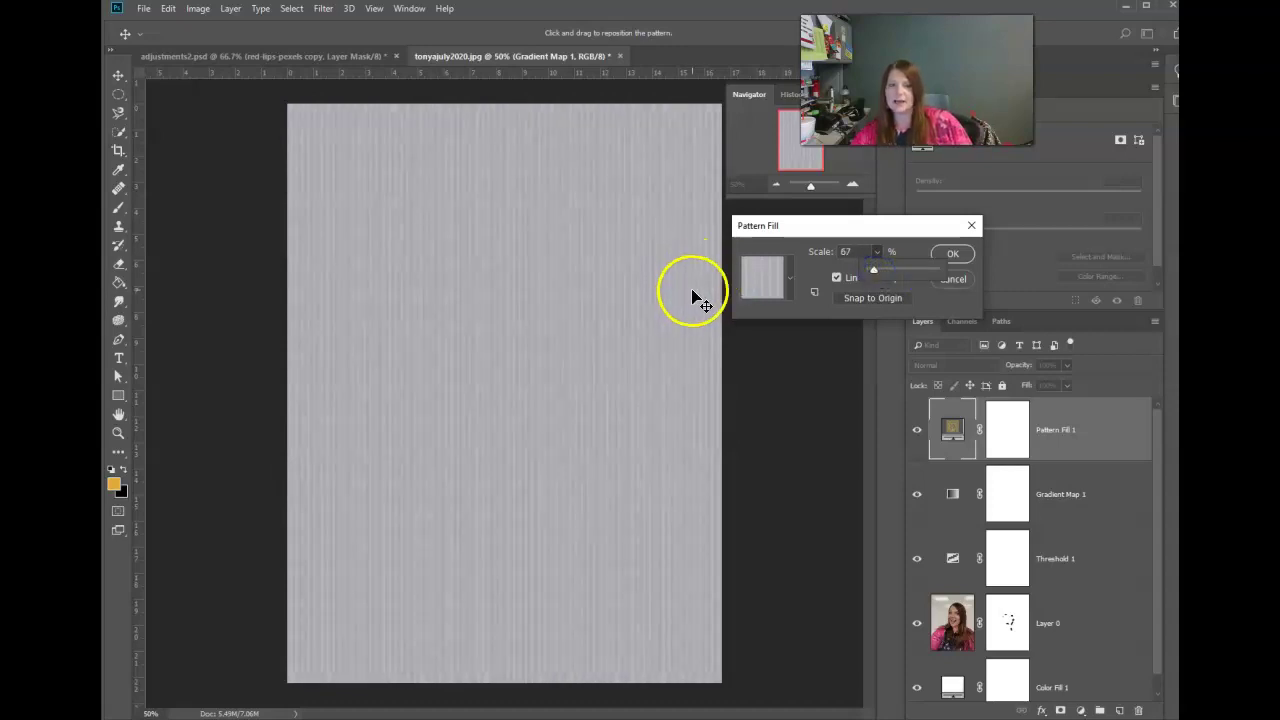
click(951, 255)
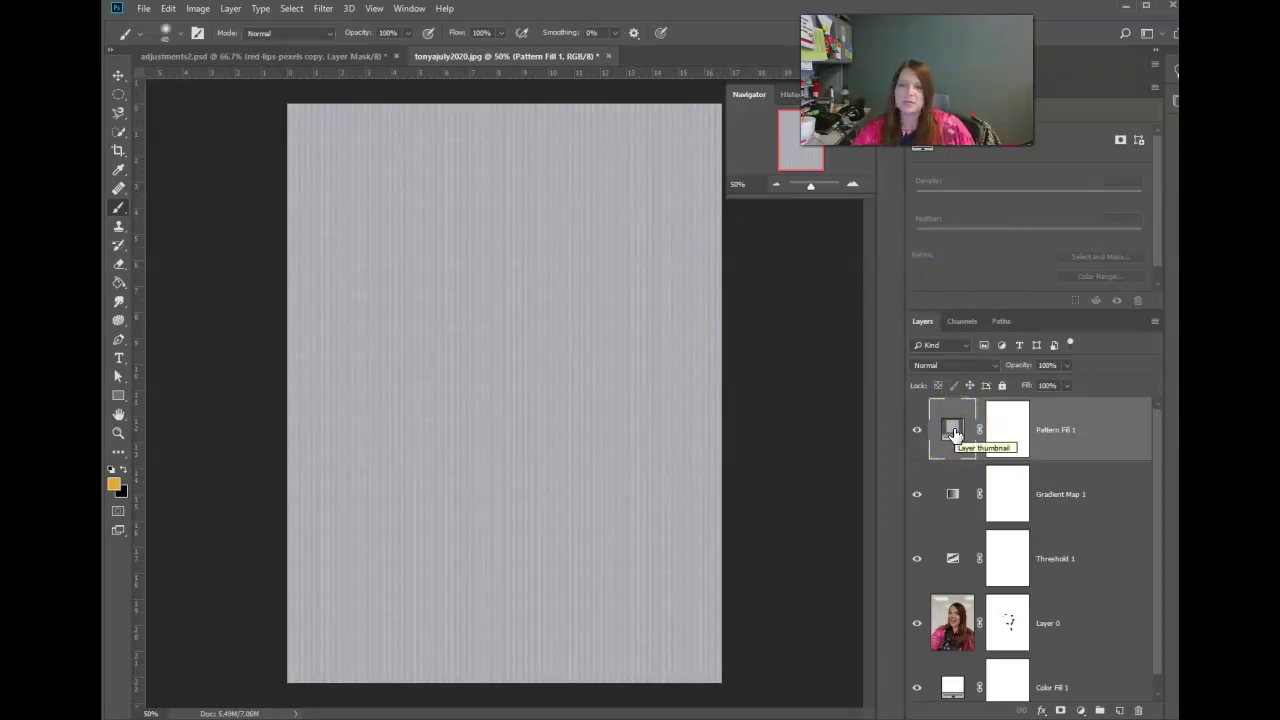
Select the Pattern Fill 1 layer and set its blend mode to Multiply.
click(929, 364)
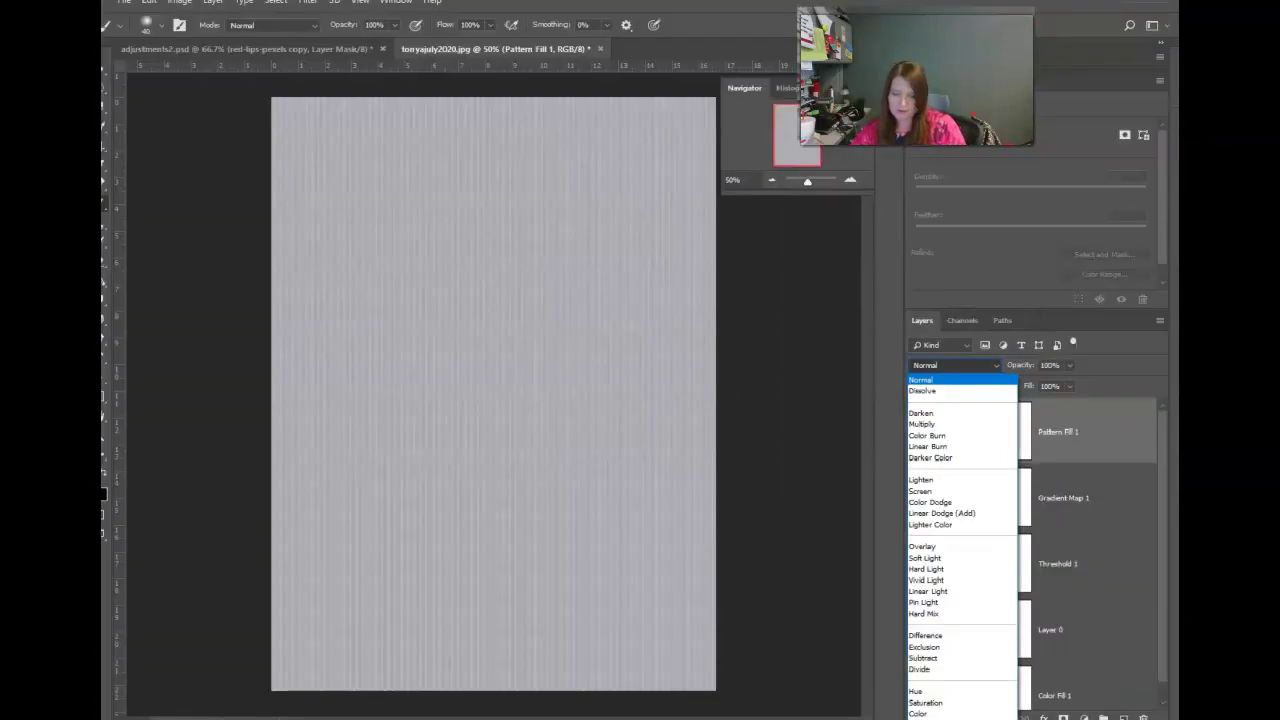
click(936, 360)
click(969, 492)
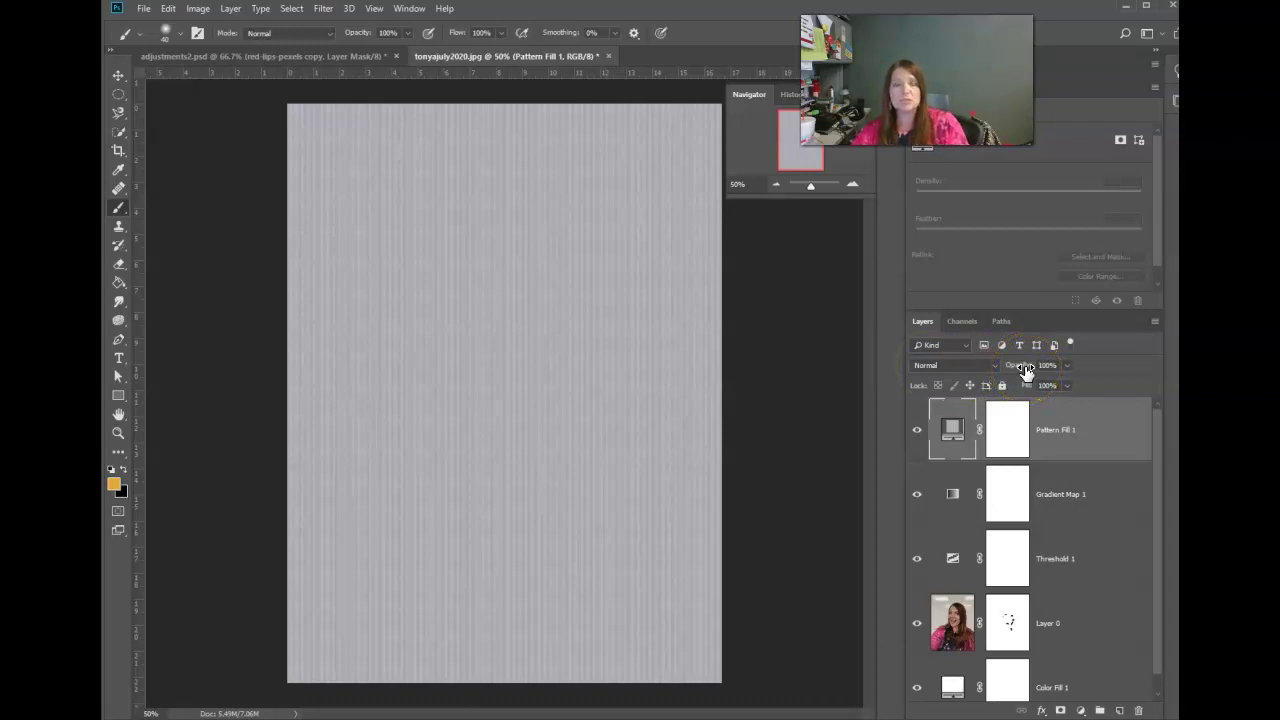
click(954, 372)
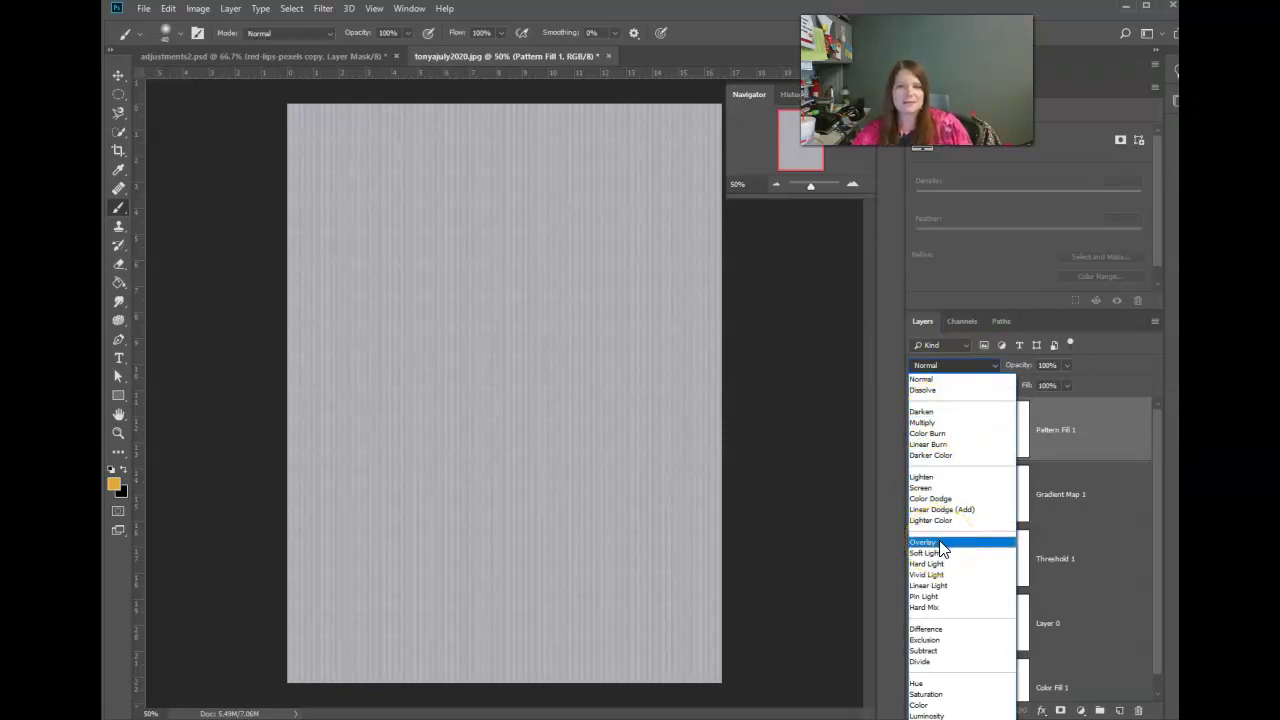
click(927, 425)
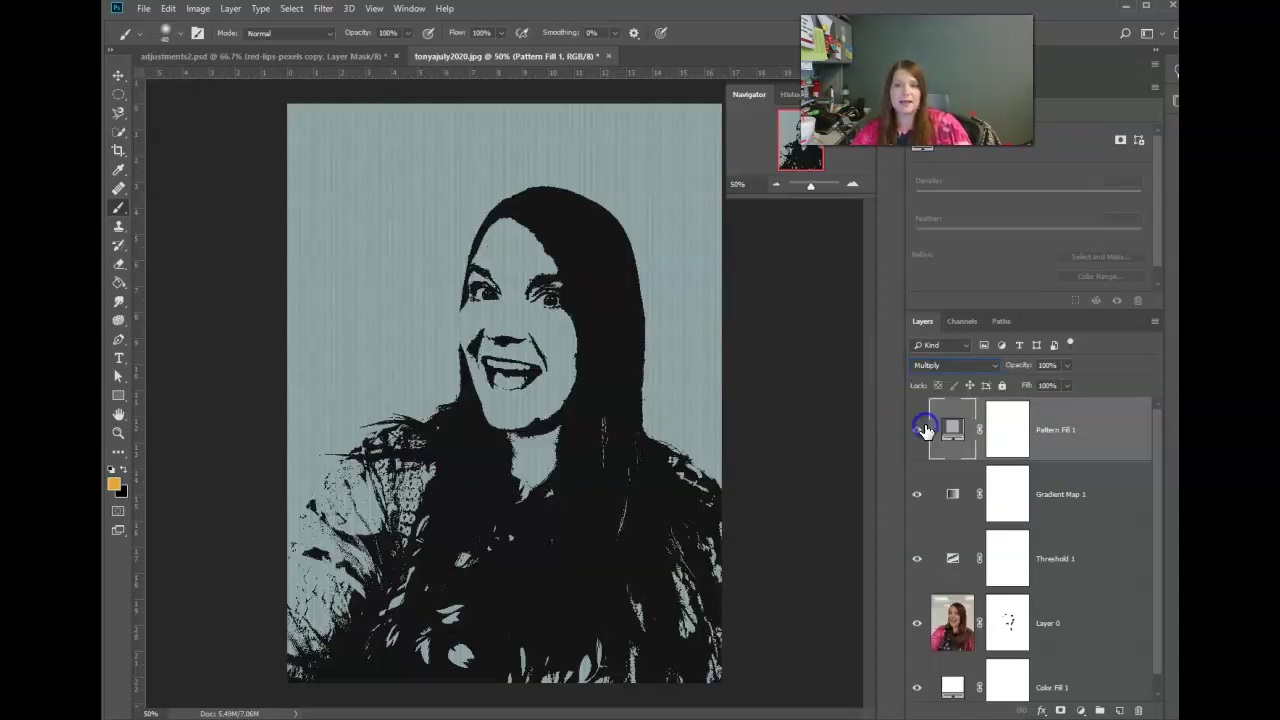
Try the Screen, Overlay, Soft Light, Hard Light, Multiply and Color Burn modes on the stripes.
click(925, 367)
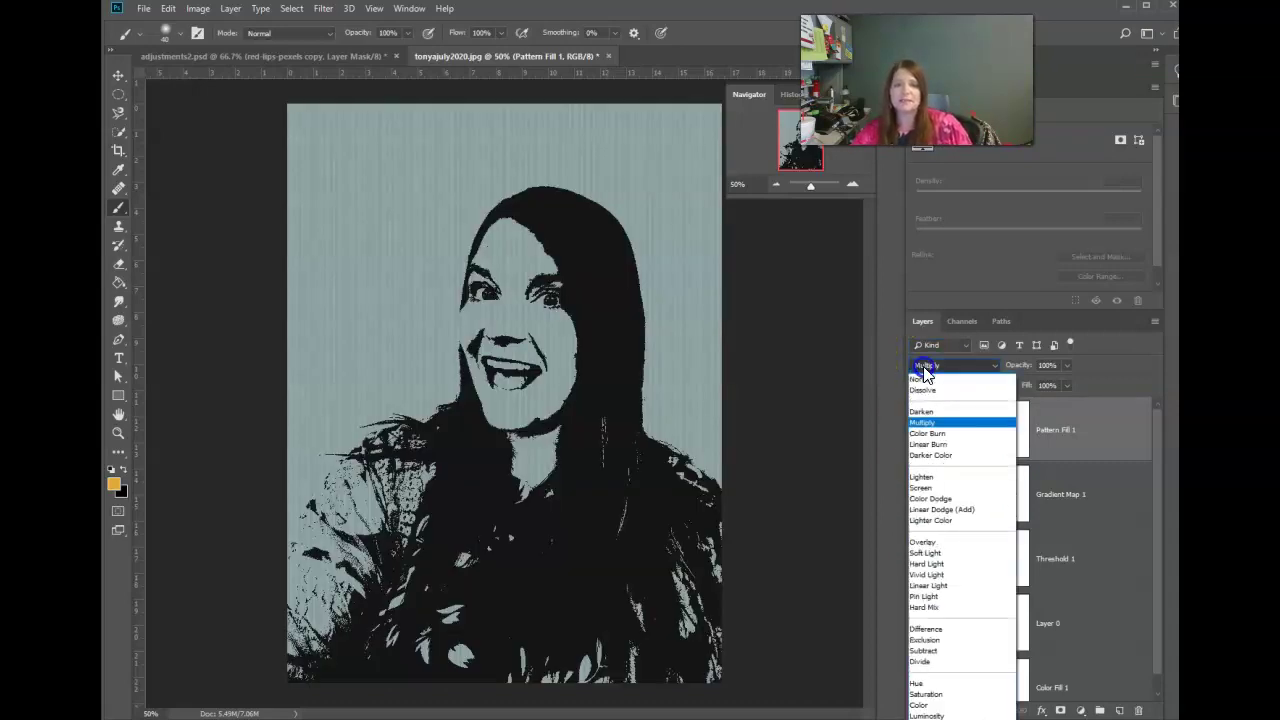
click(921, 488)
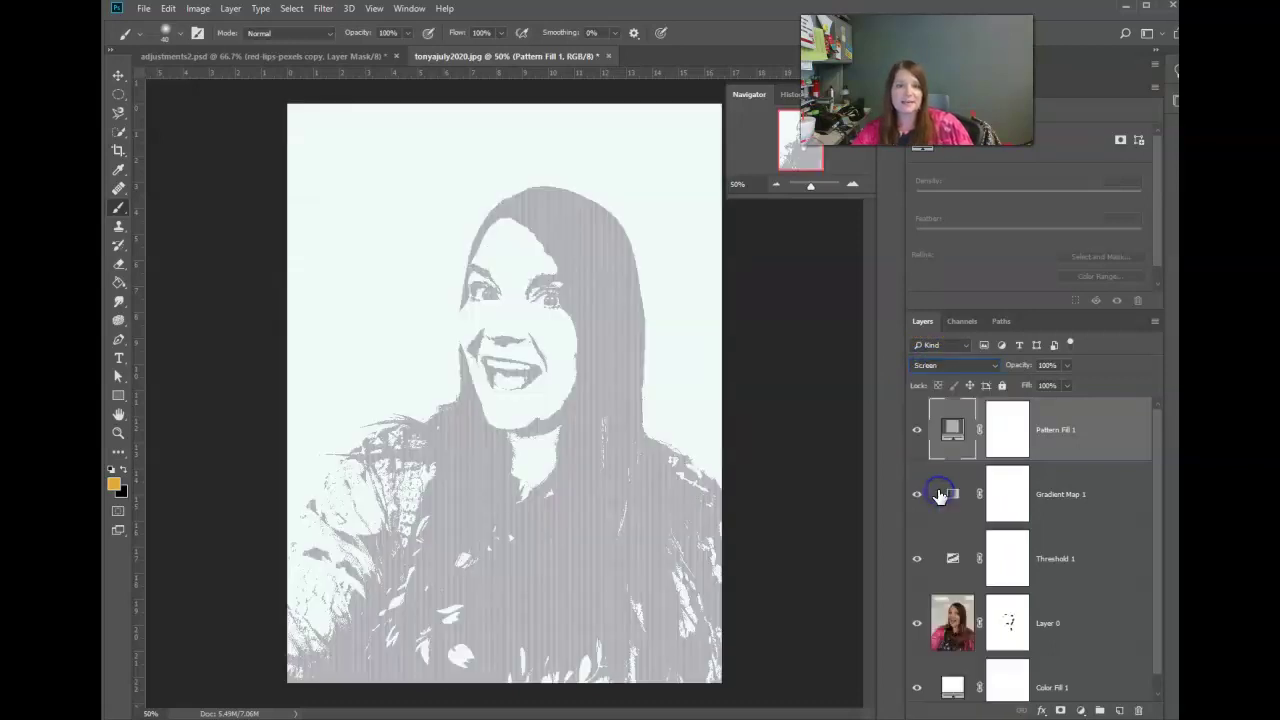
click(937, 364)
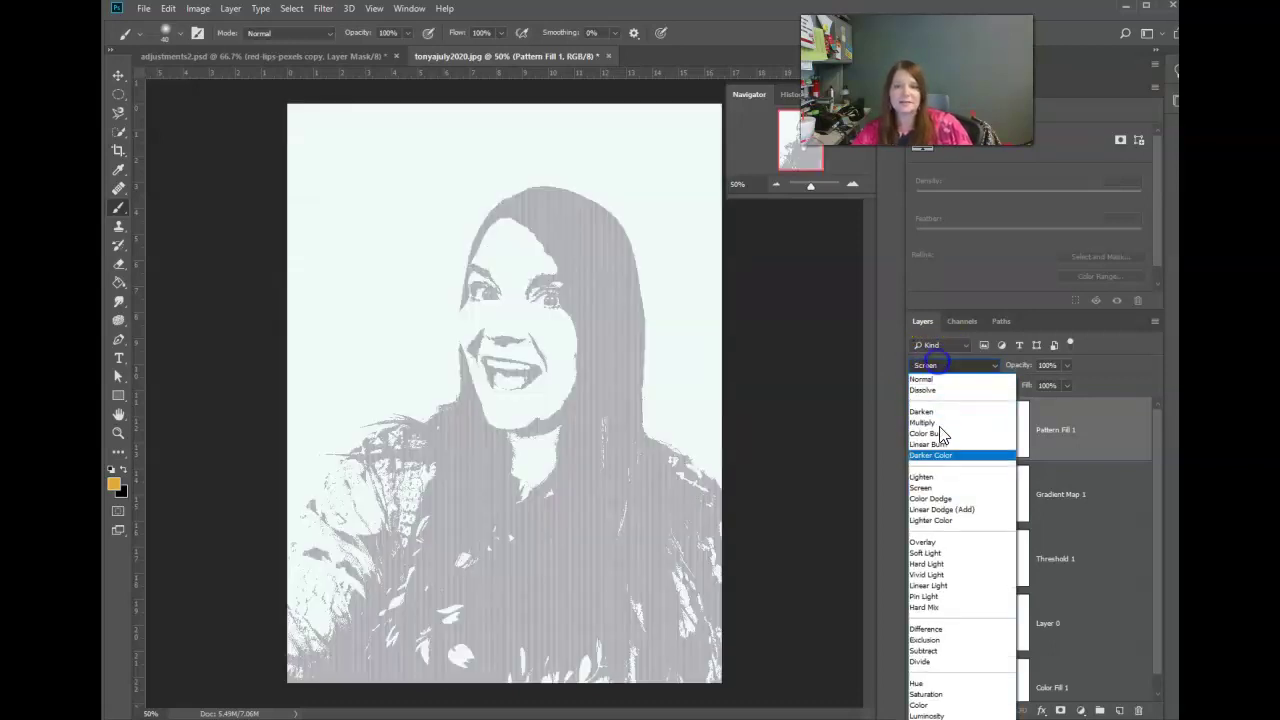
click(938, 543)
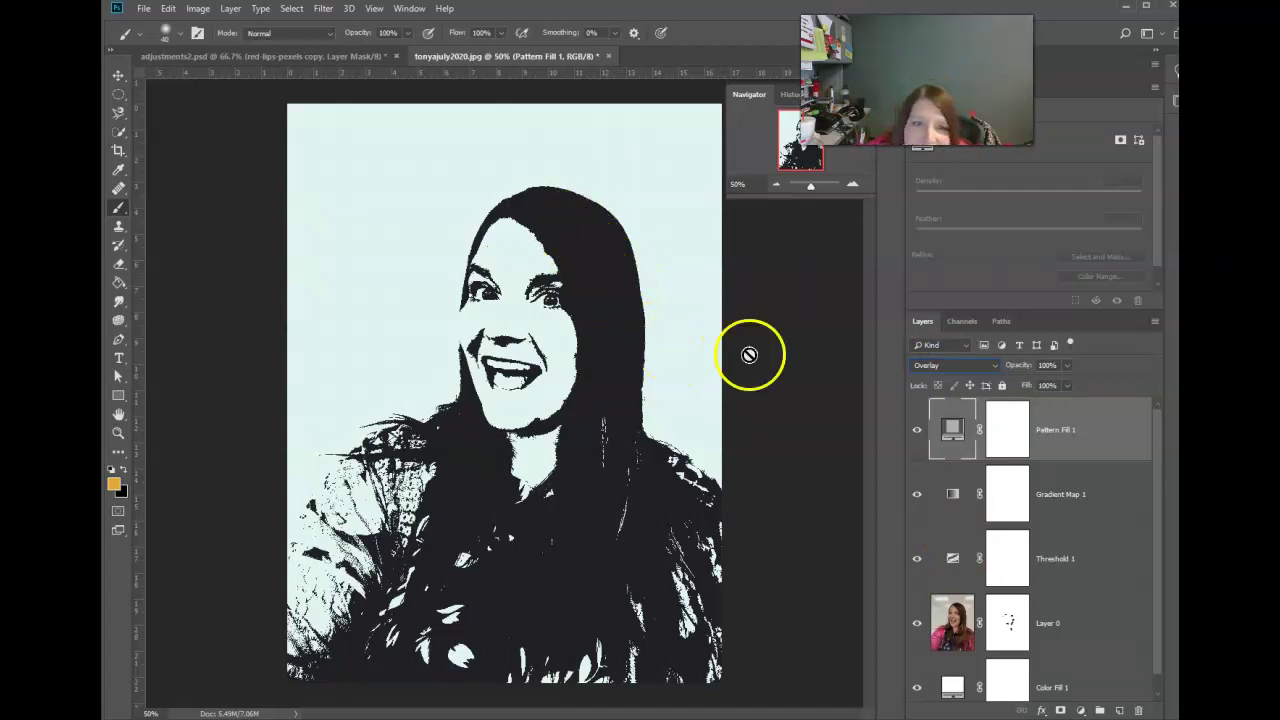
click(960, 367)
click(928, 552)
click(940, 395)
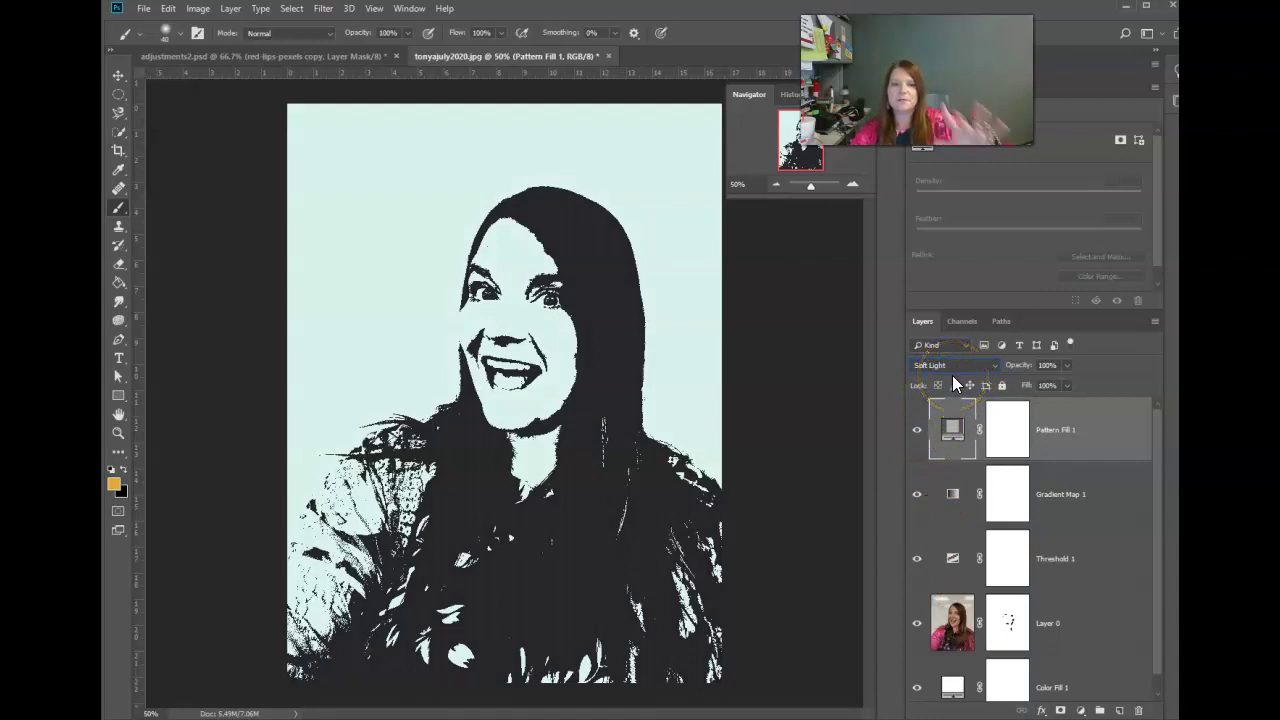
click(954, 370)
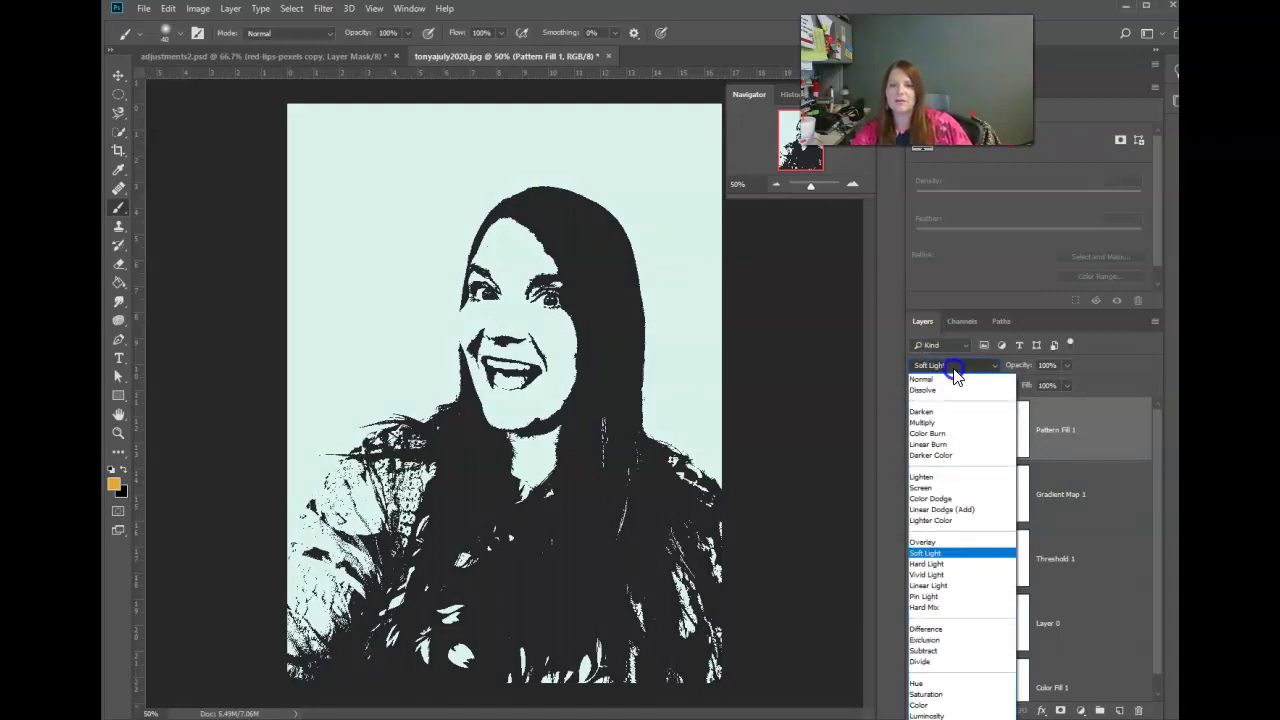
click(948, 564)
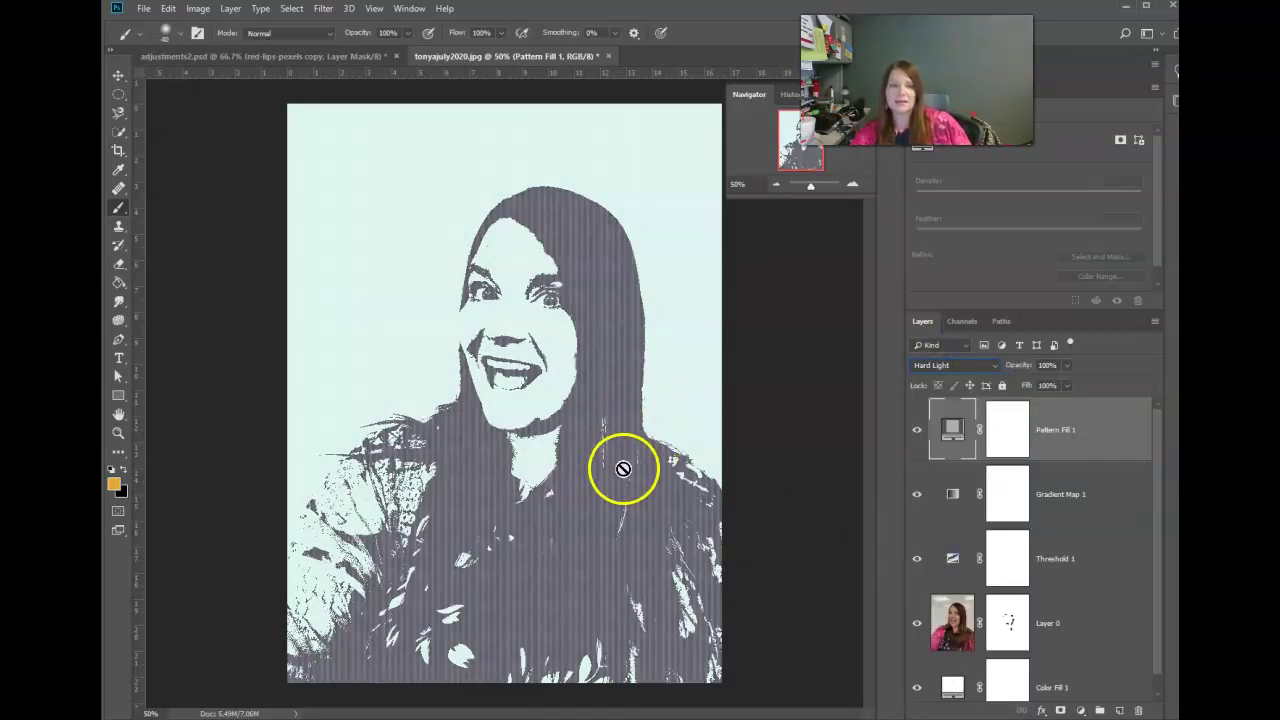
click(964, 367)
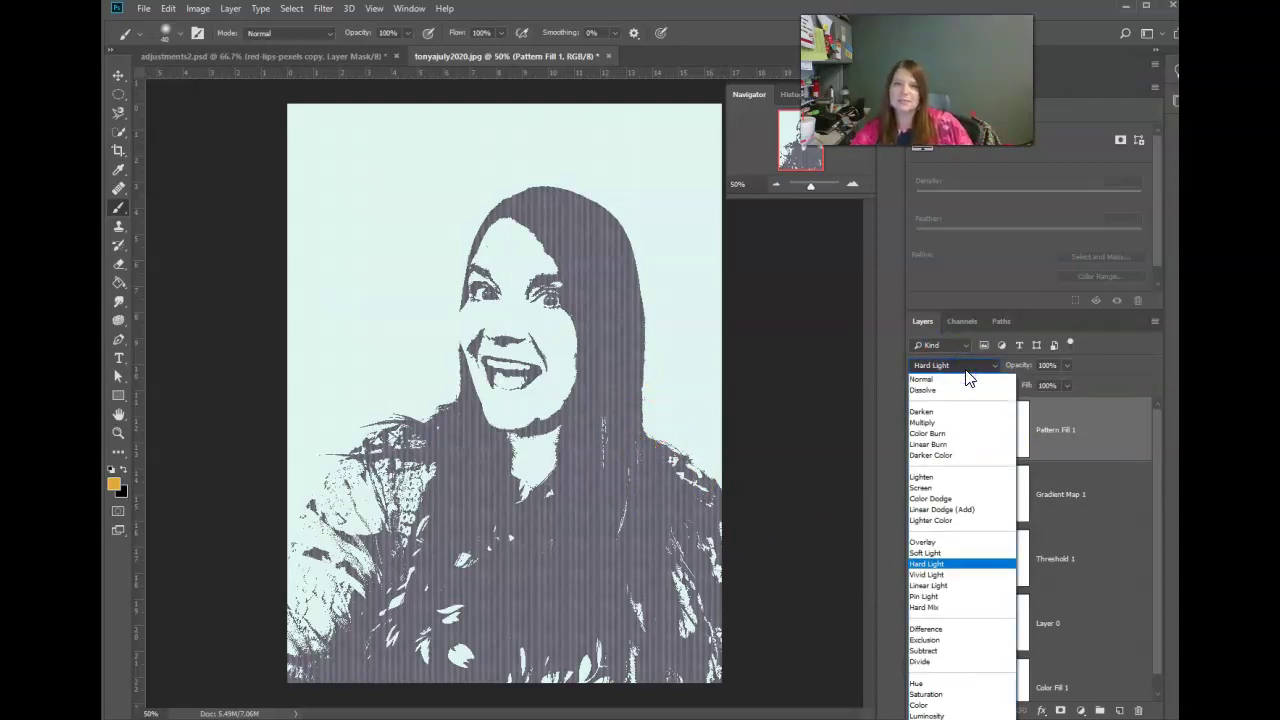
click(938, 424)
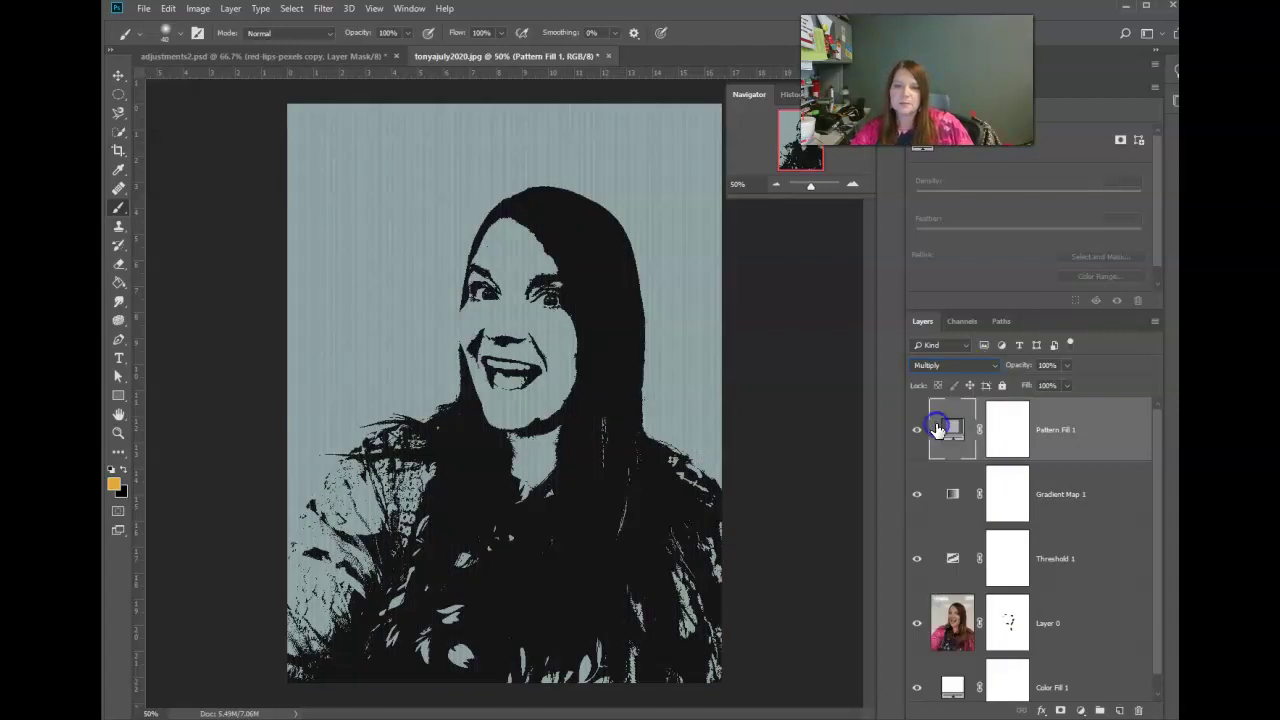
click(982, 368)
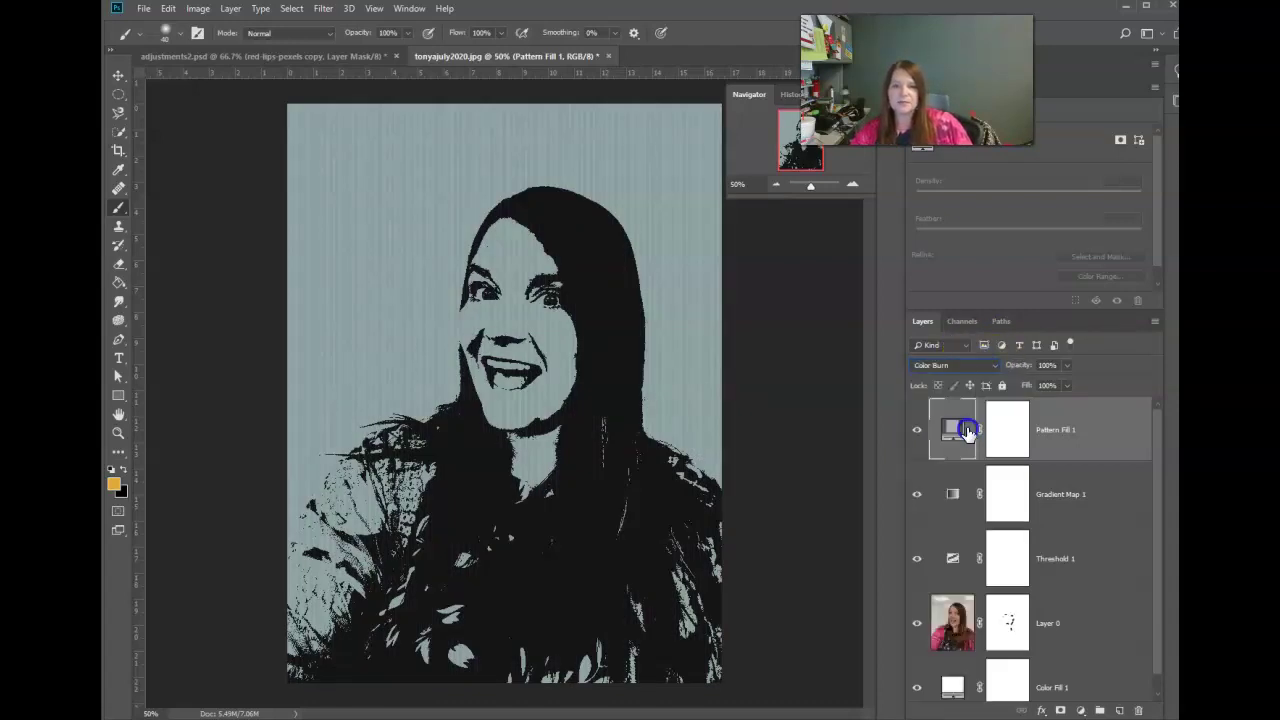
click(940, 436)
Scroll through the blend modes to Pin Light and set the pattern's opacity to 80%.
scroll(951, 364, down, 1)
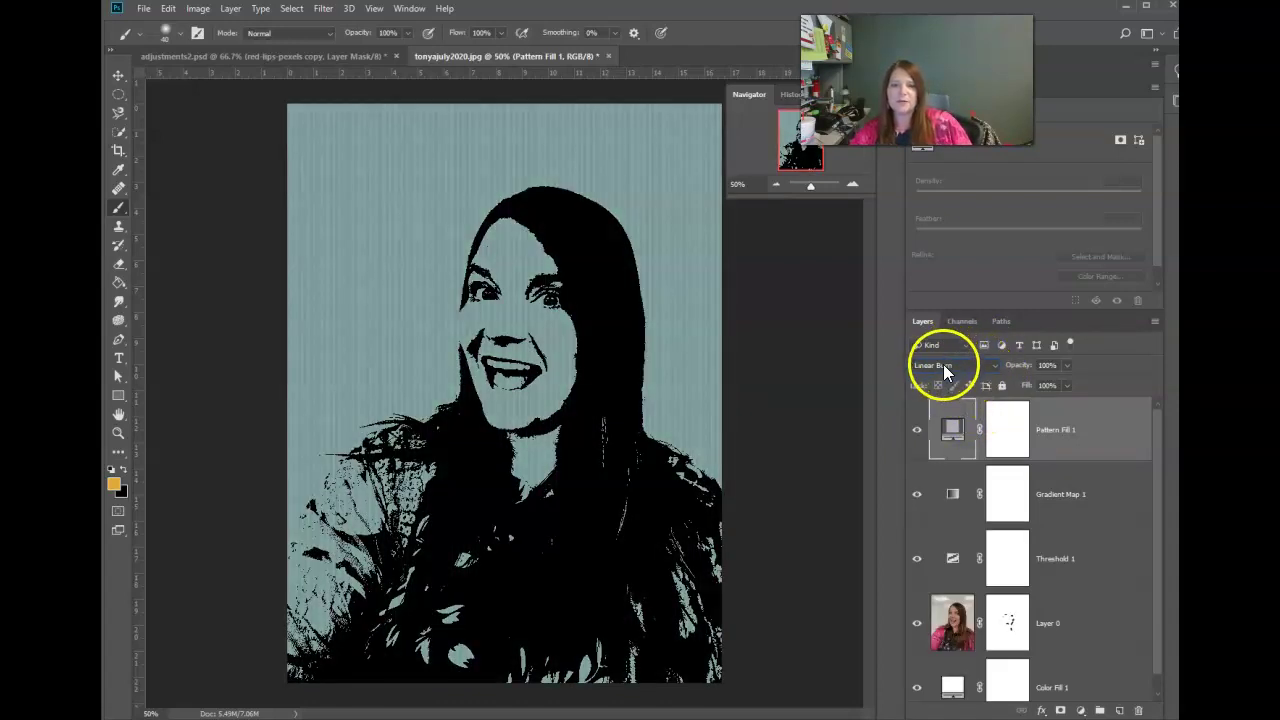
scroll(945, 367, down, 1)
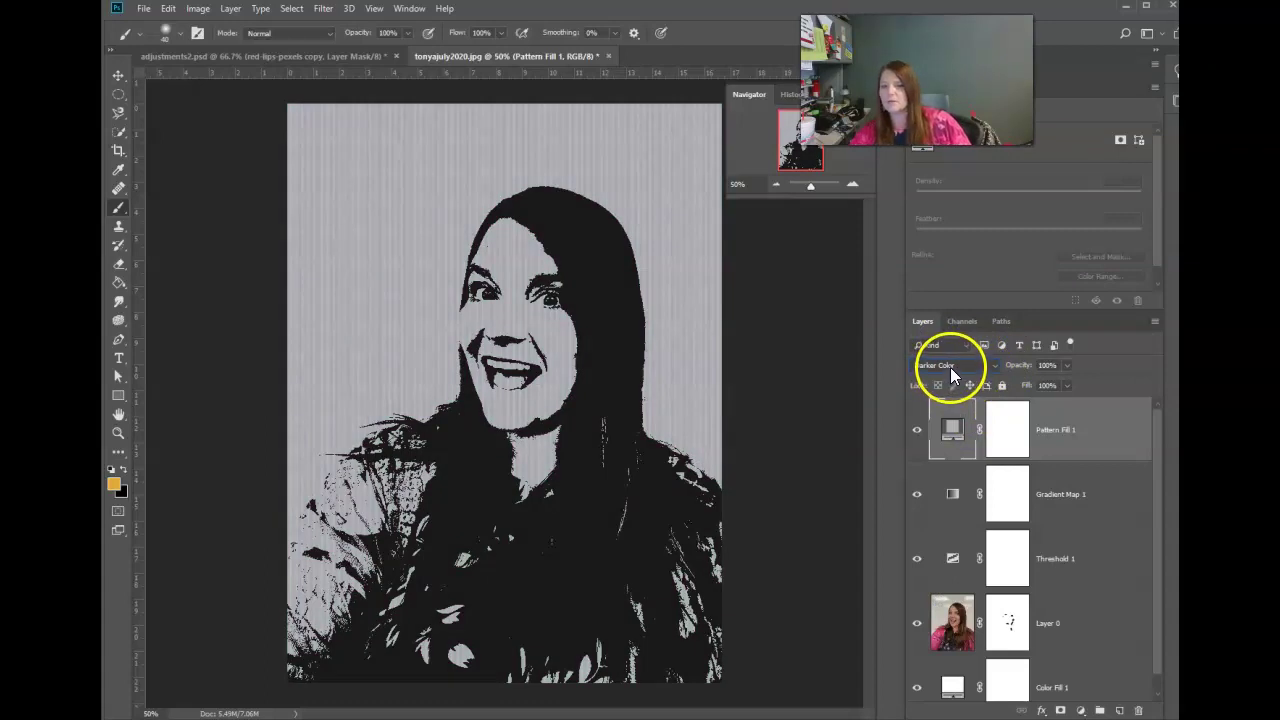
scroll(950, 366, down, 4)
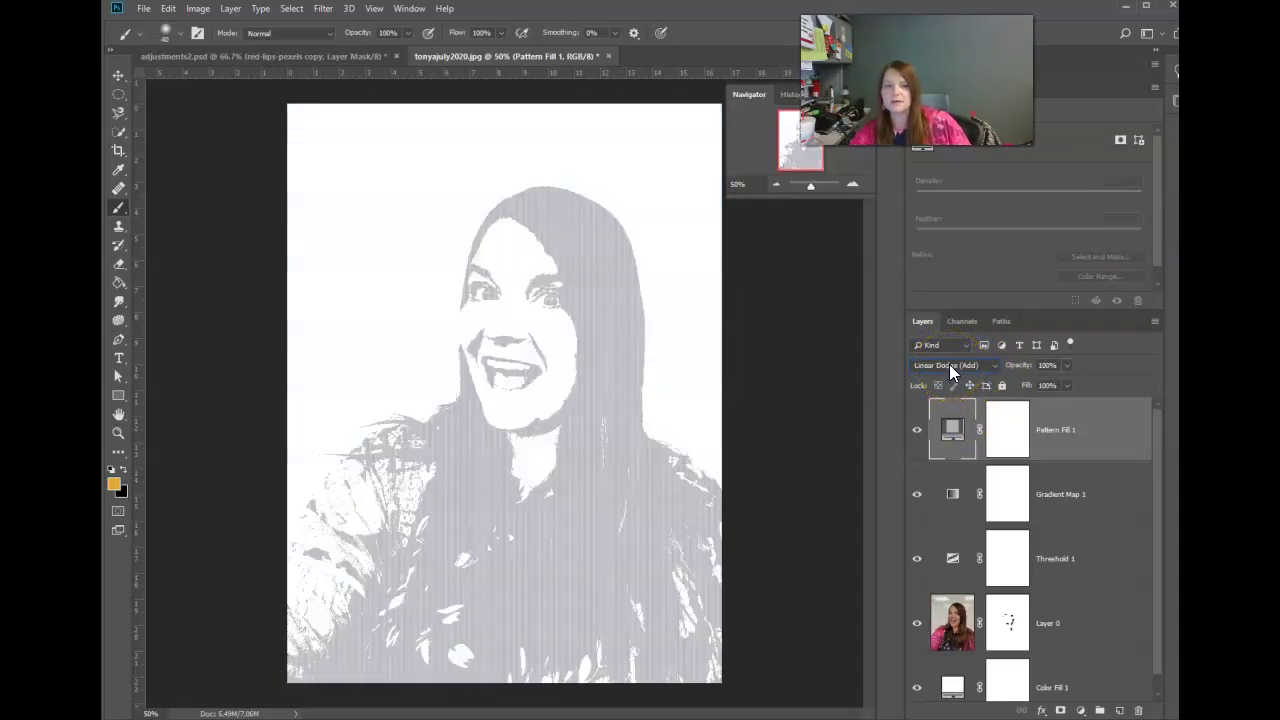
scroll(949, 364, down, 2)
scroll(949, 364, down, 1)
scroll(949, 364, down, 3)
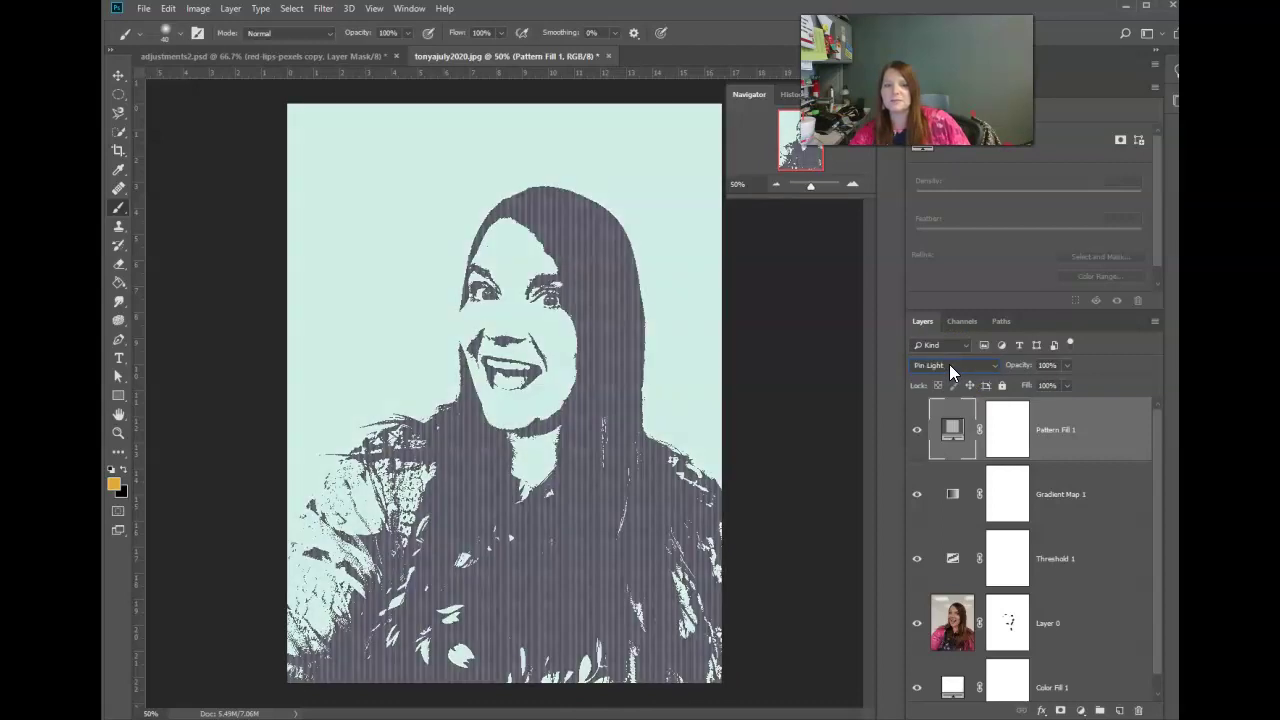
scroll(949, 364, down, 2)
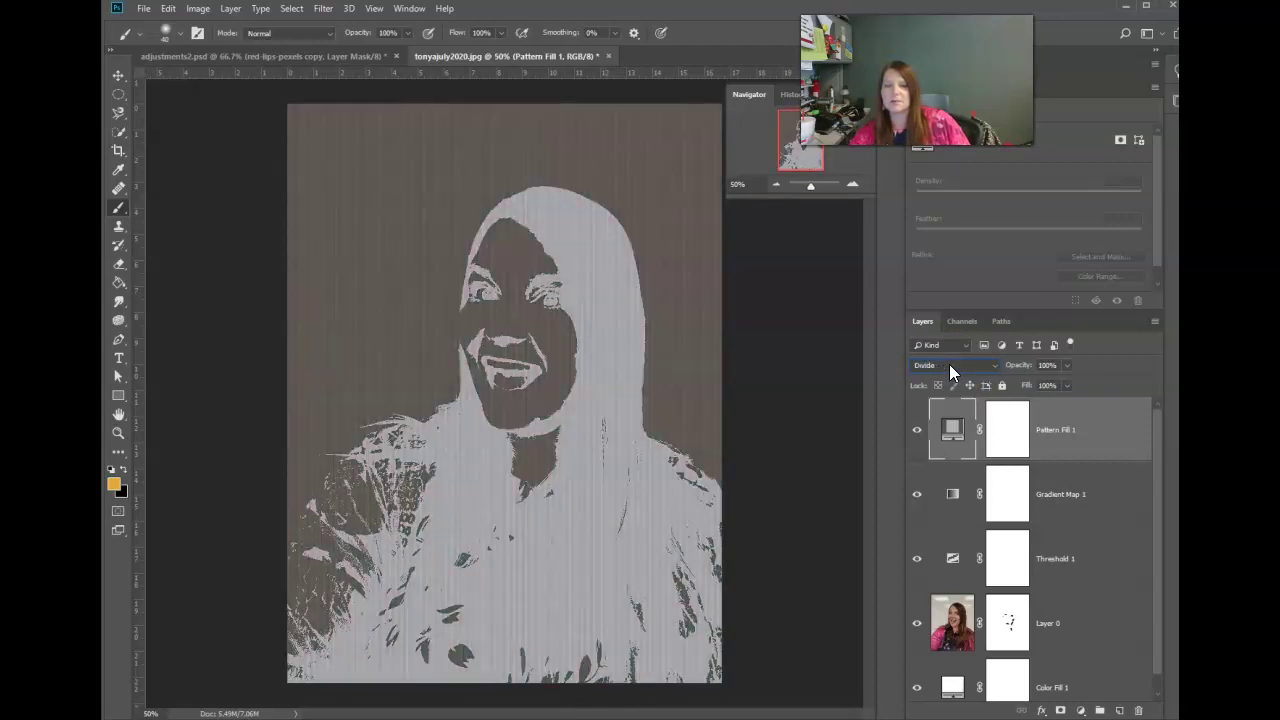
scroll(949, 364, up, 5)
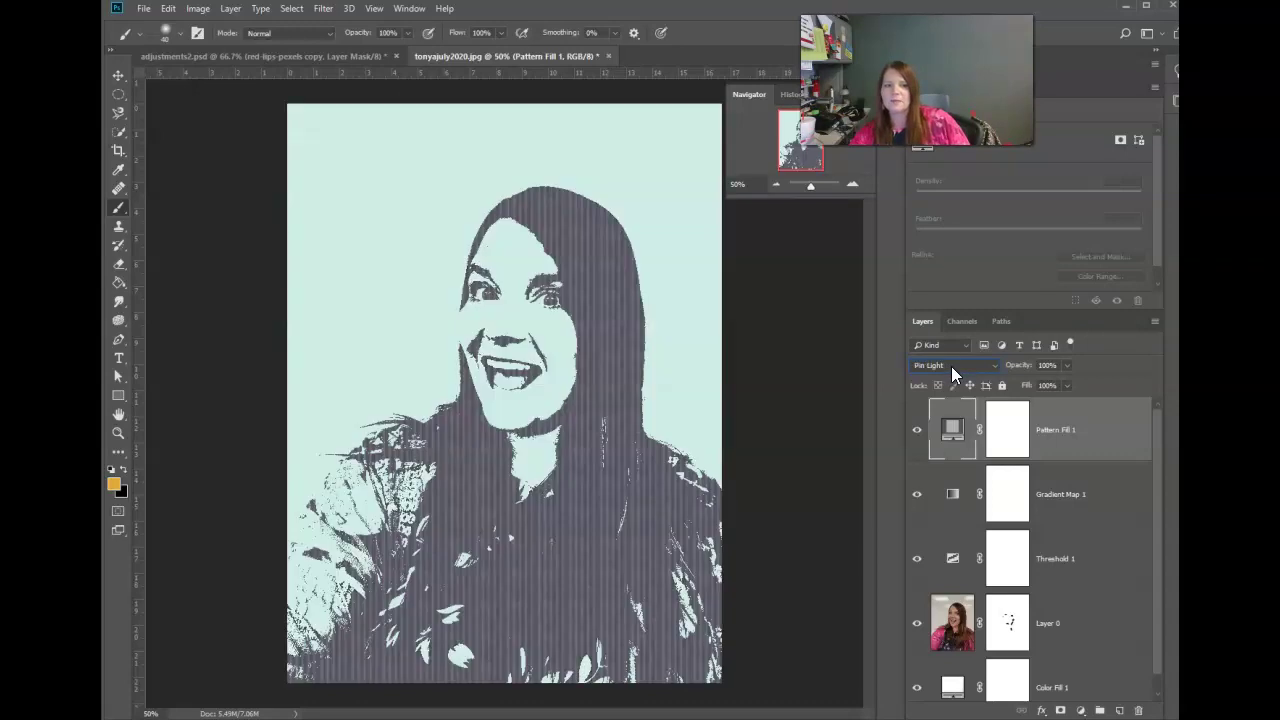
scroll(951, 366, up, 1)
scroll(951, 368, down, 1)
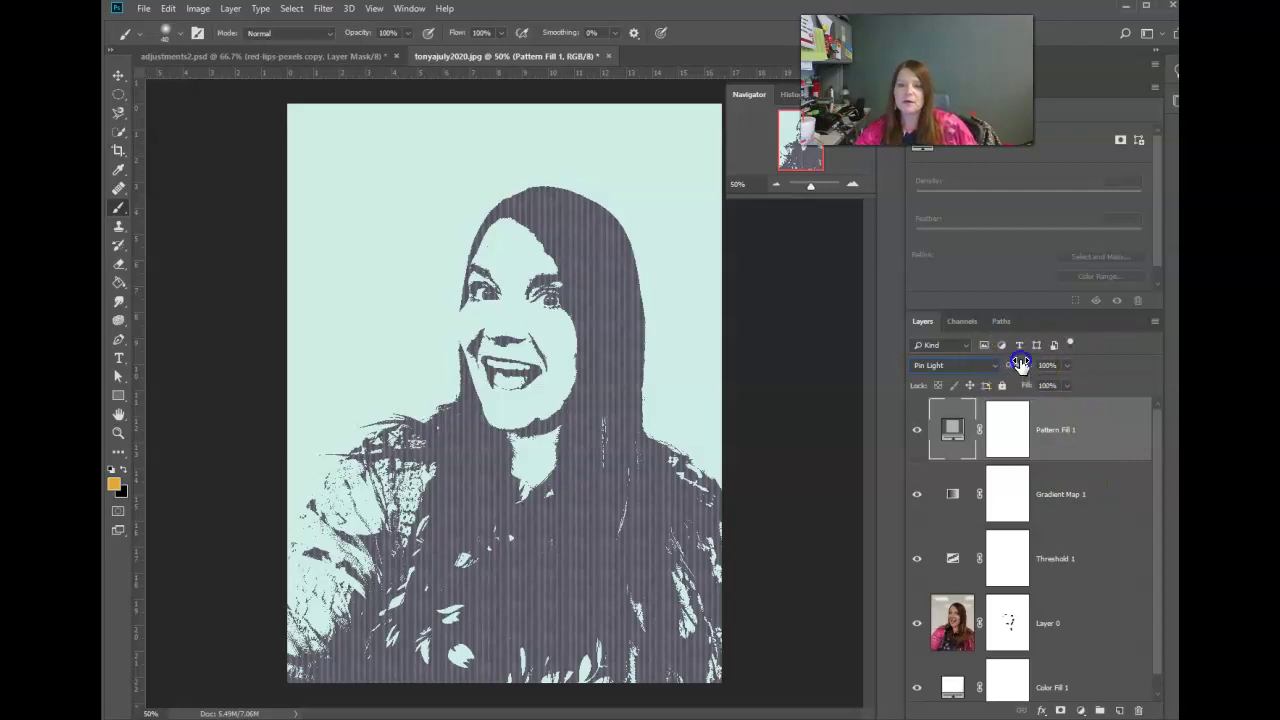
drag(1028, 365, 998, 364)
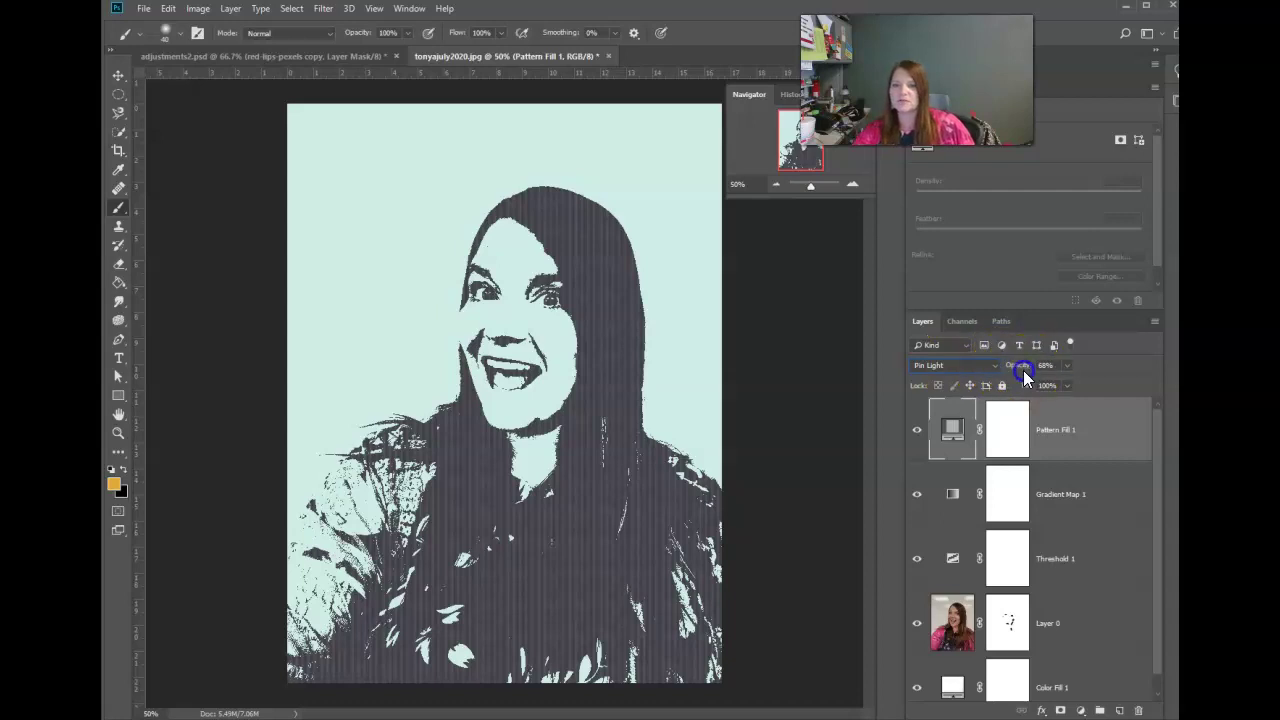
drag(1013, 367, 1032, 367)
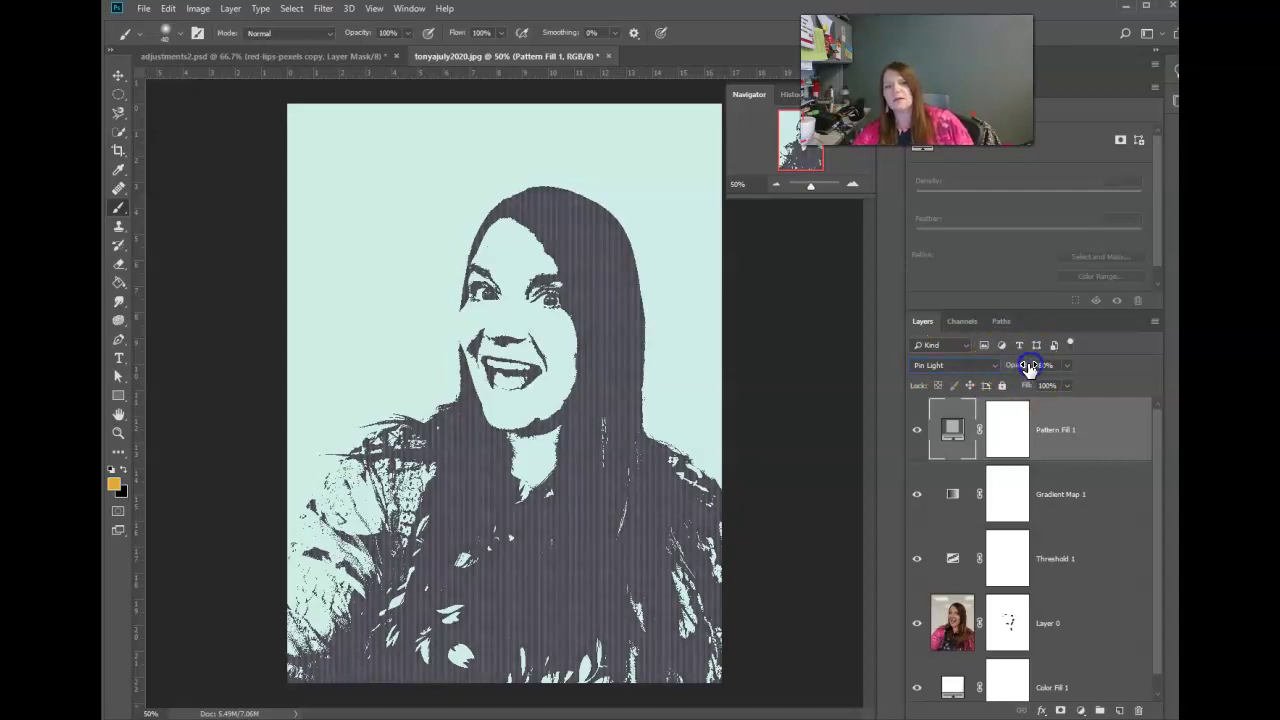
Choose the Type tool and set the text colour to the sampled dark hair colour.
click(119, 361)
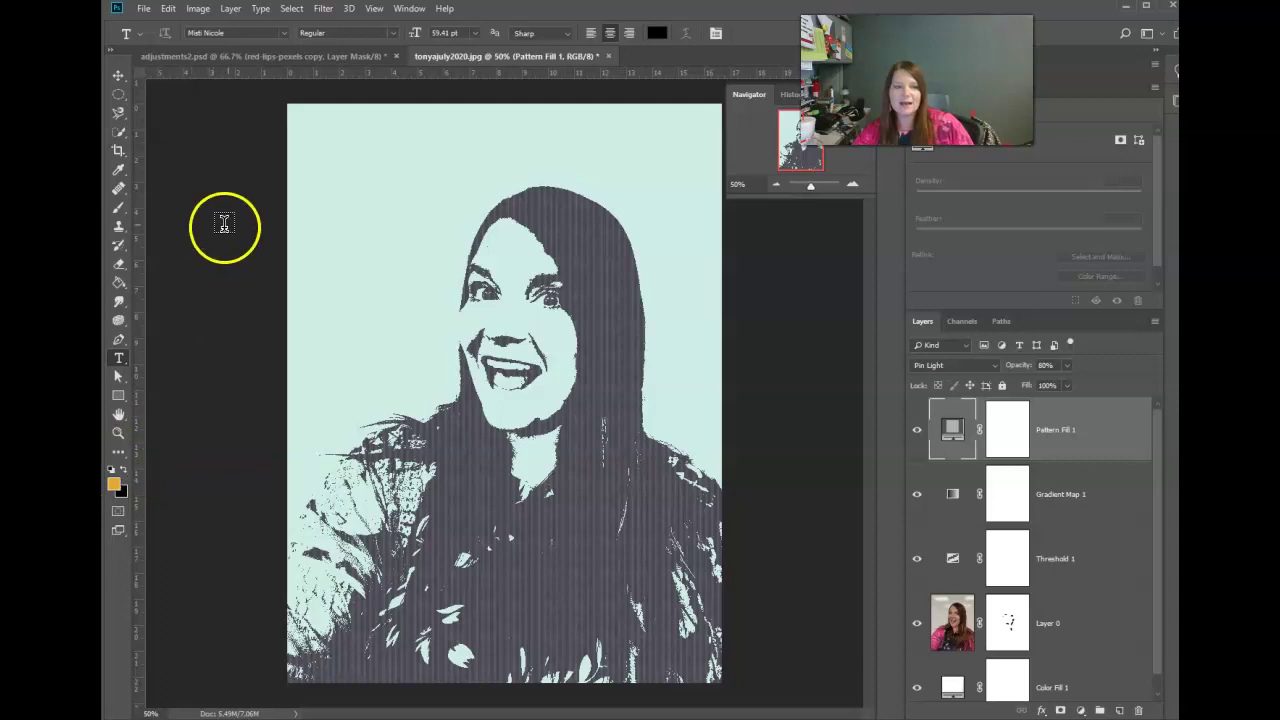
click(657, 35)
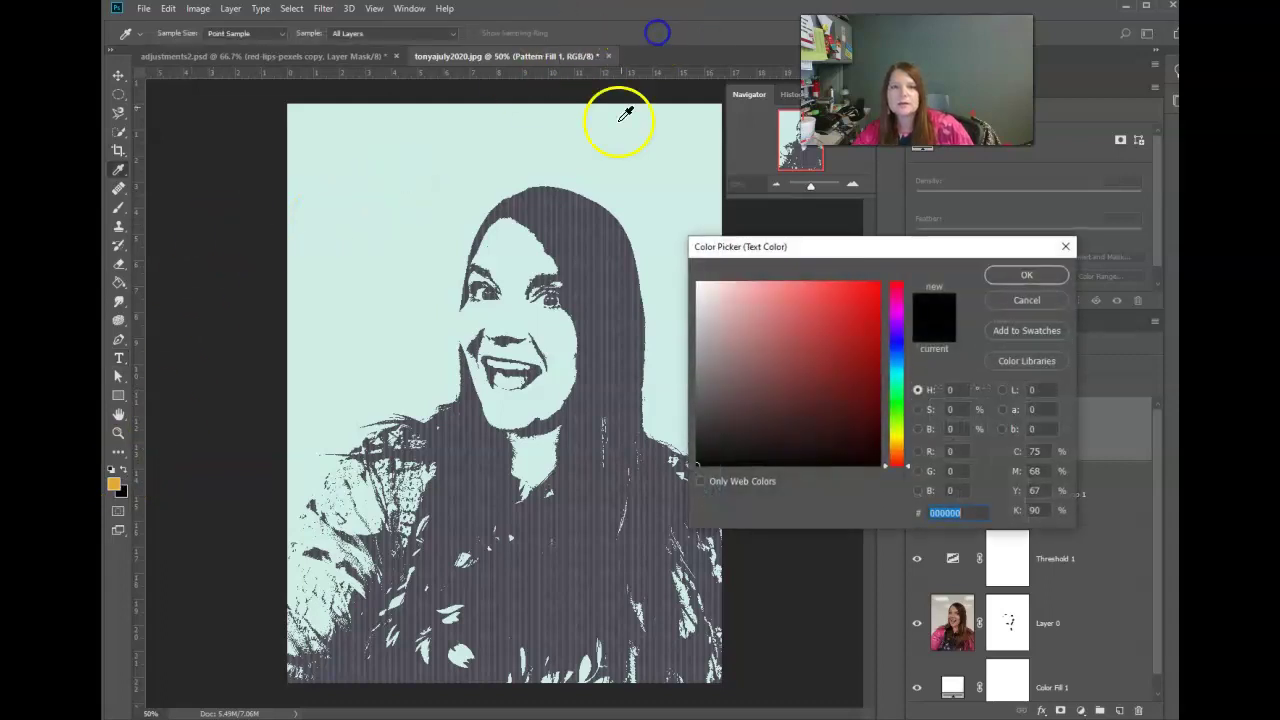
click(538, 216)
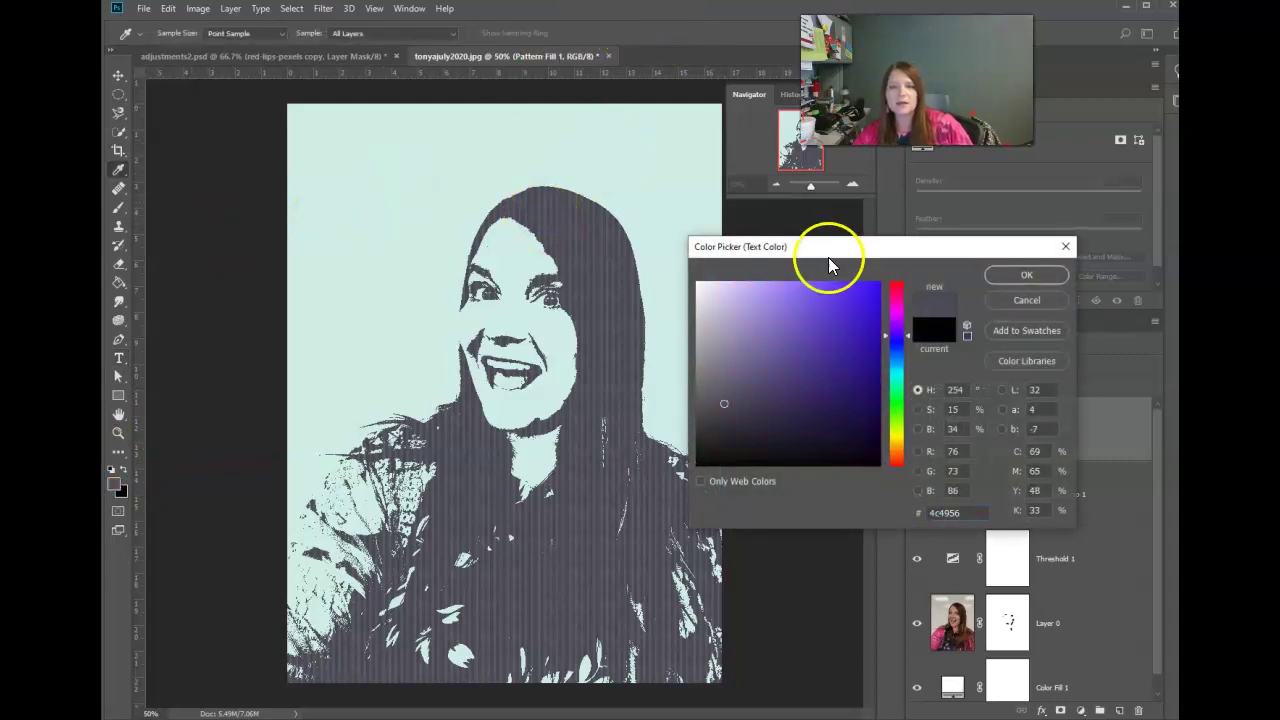
click(1012, 278)
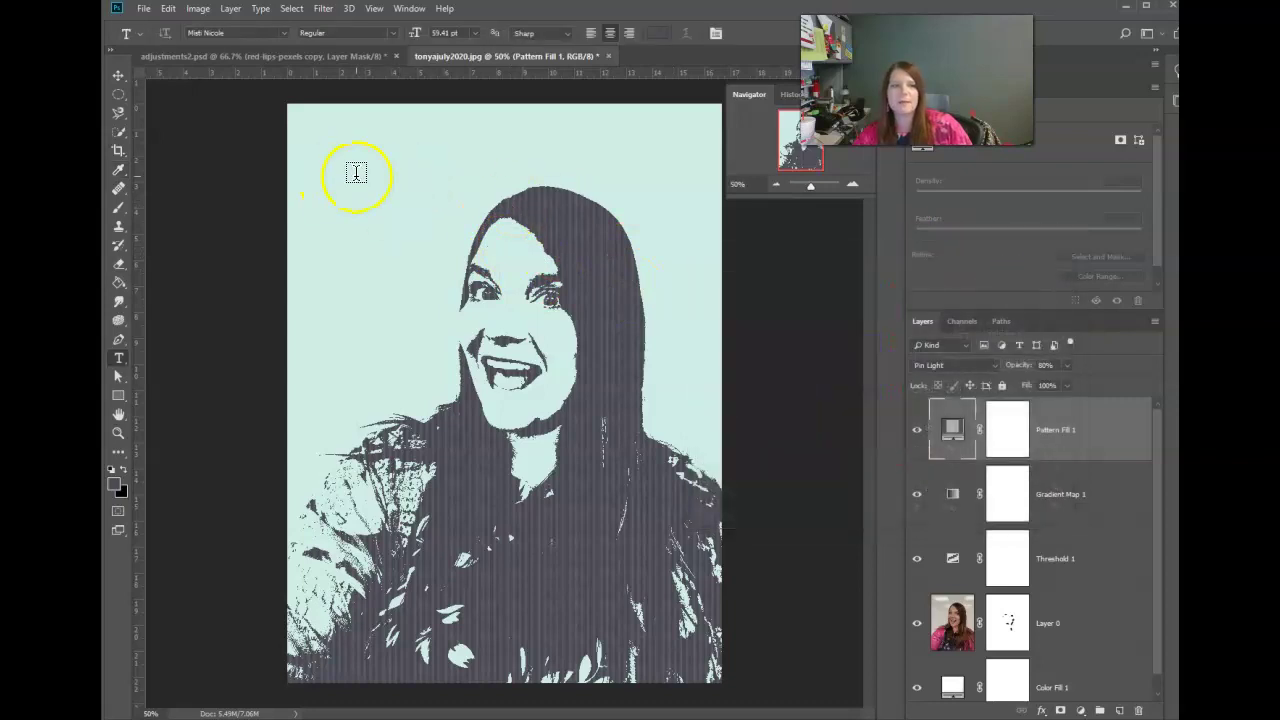
Type 'Tonya' near the top-left and enlarge it to about 167 pt.
click(352, 178)
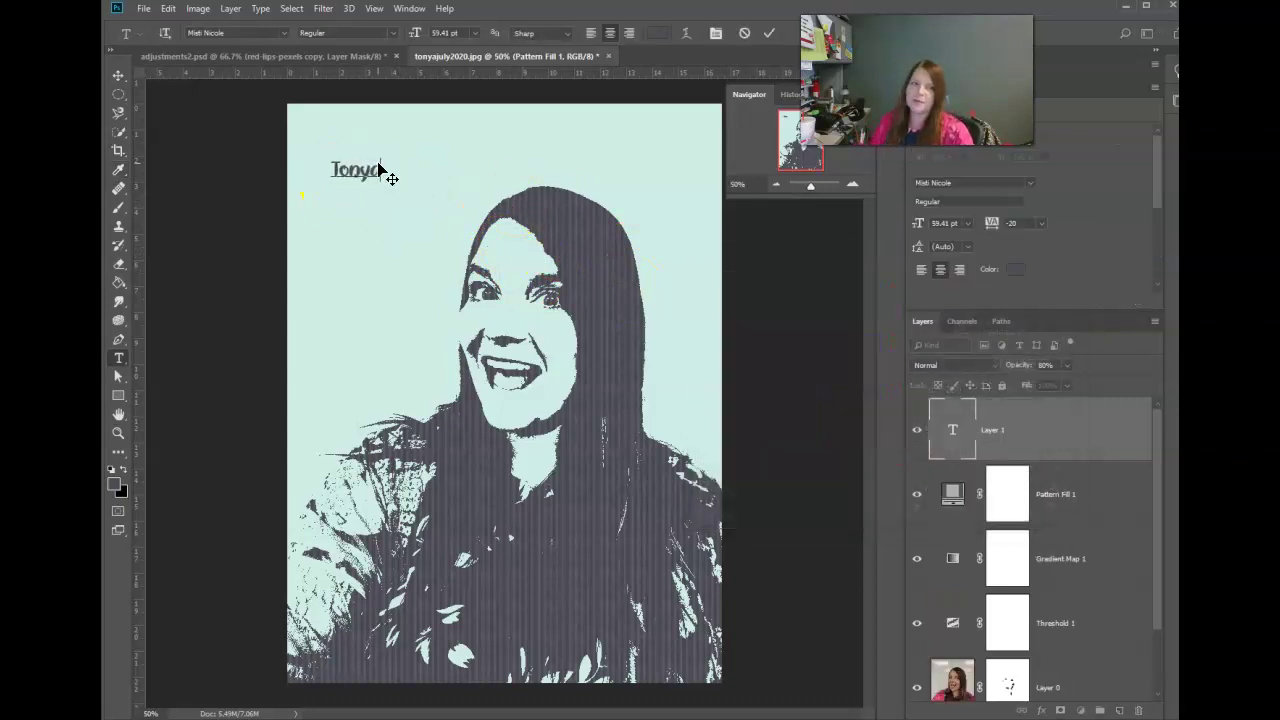
text(Tonya)
double_click(363, 171)
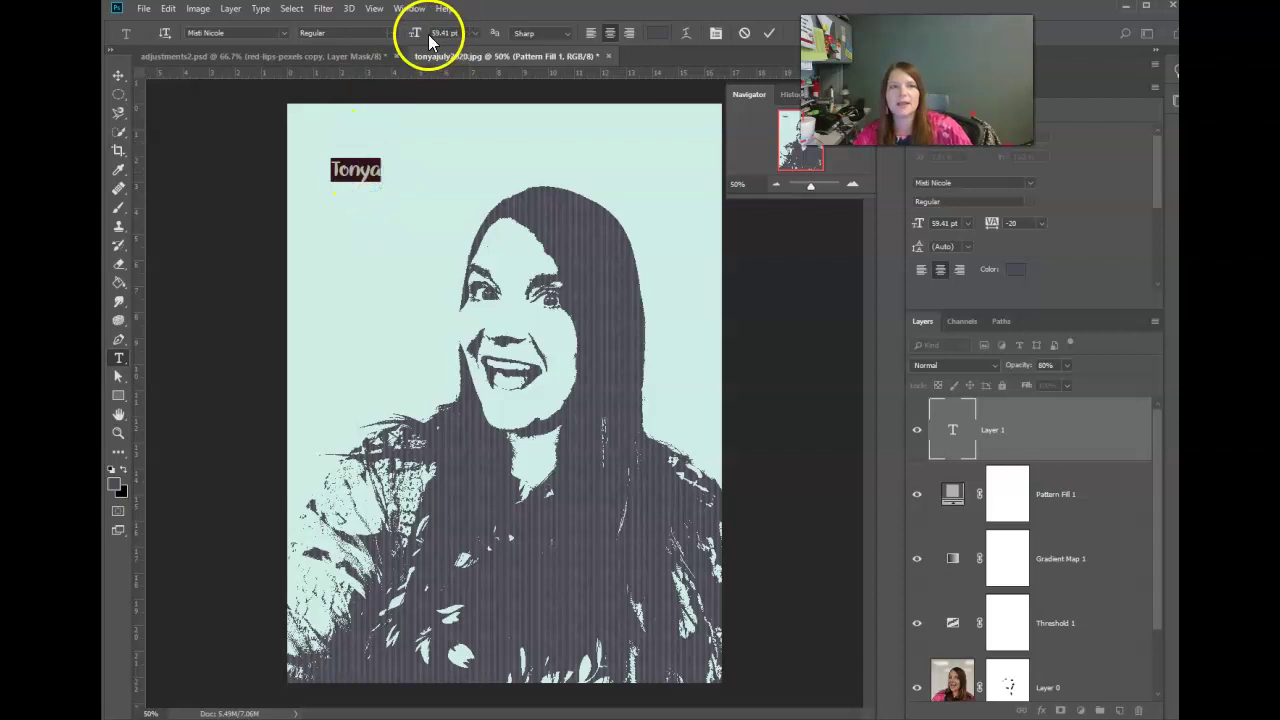
drag(416, 33, 498, 33)
click(769, 33)
Position the Tonya text above the head, trying then undoing a slight tilt.
click(118, 75)
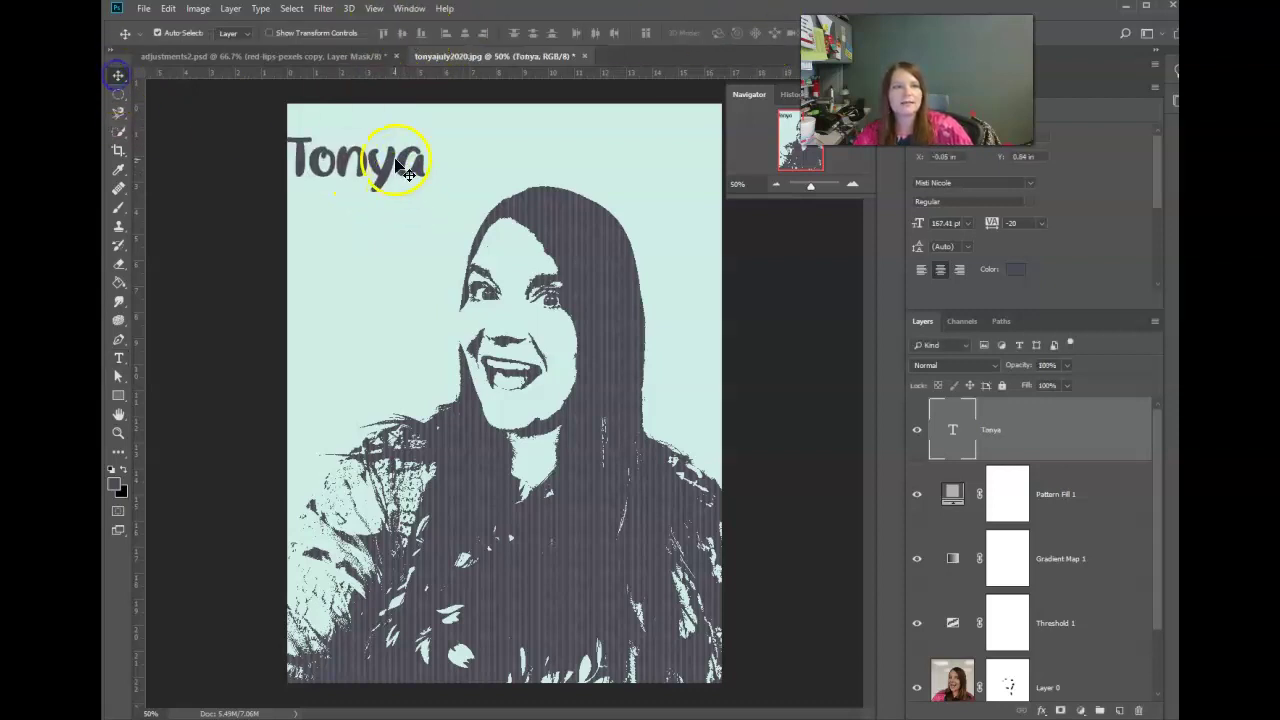
drag(400, 163, 441, 188)
click(419, 192)
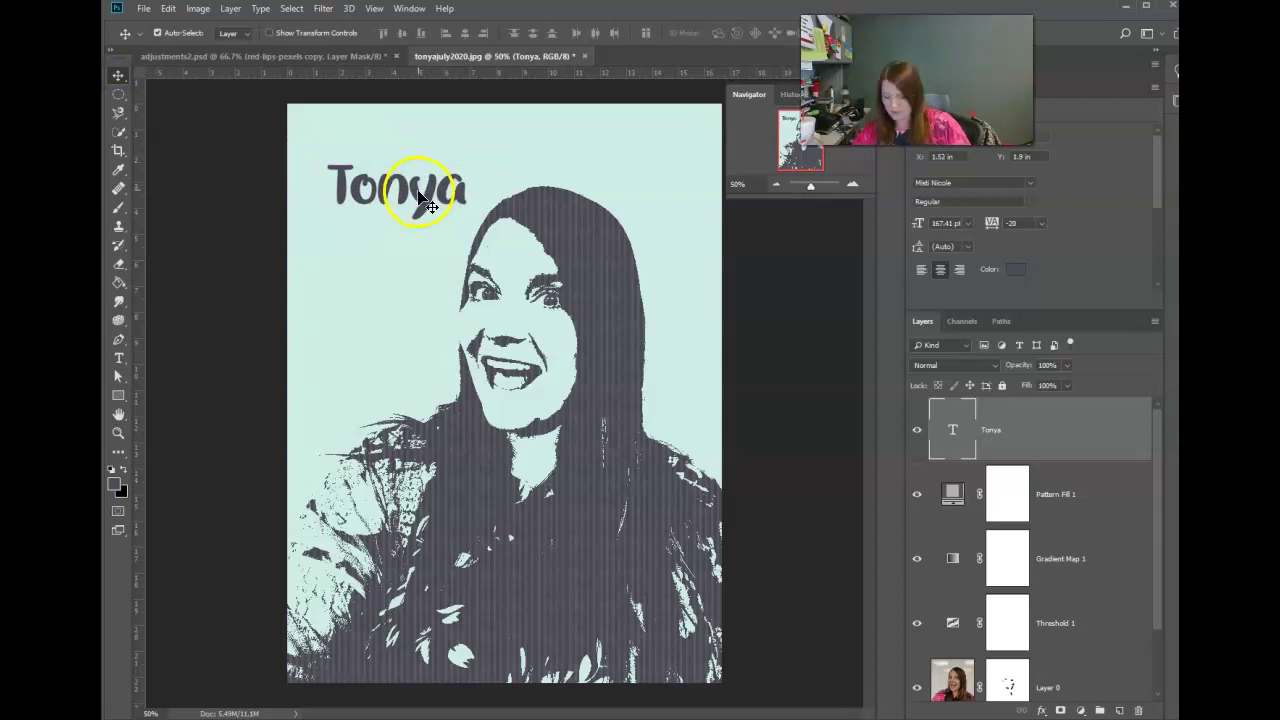
key(ctrl+t)
drag(471, 129, 466, 134)
key(Return)
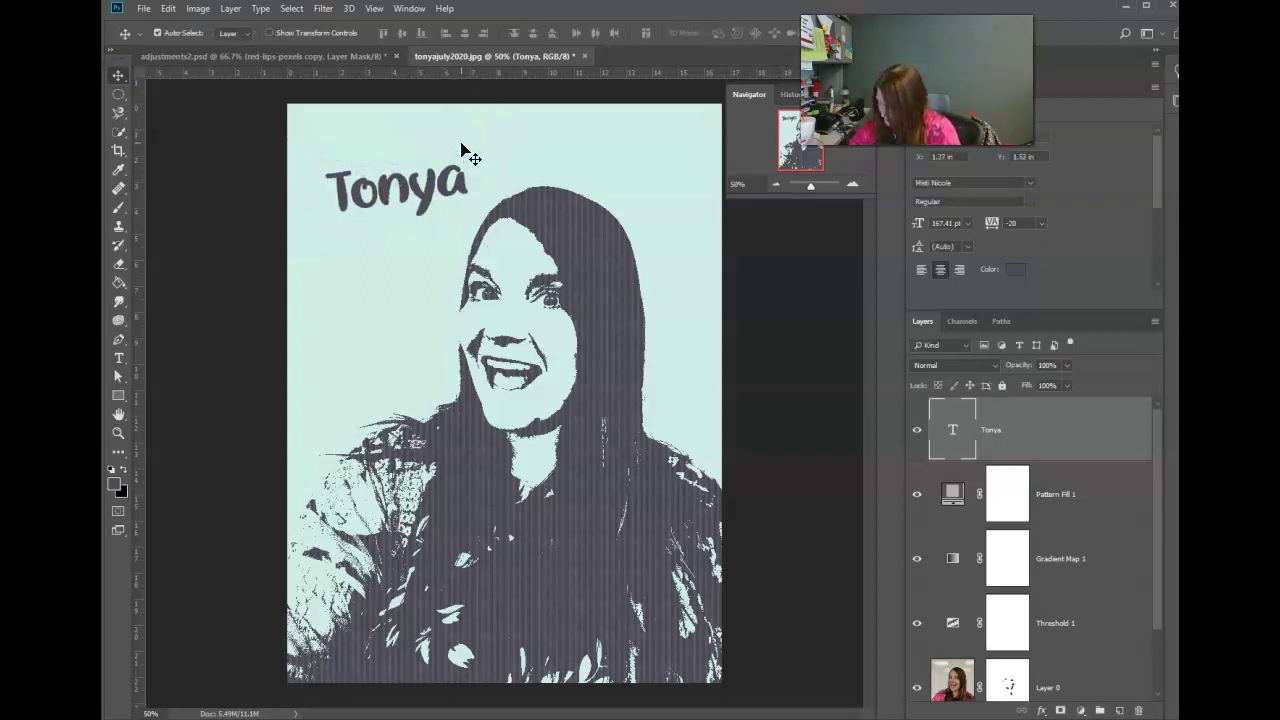
key(ctrl+z)
drag(423, 200, 443, 180)
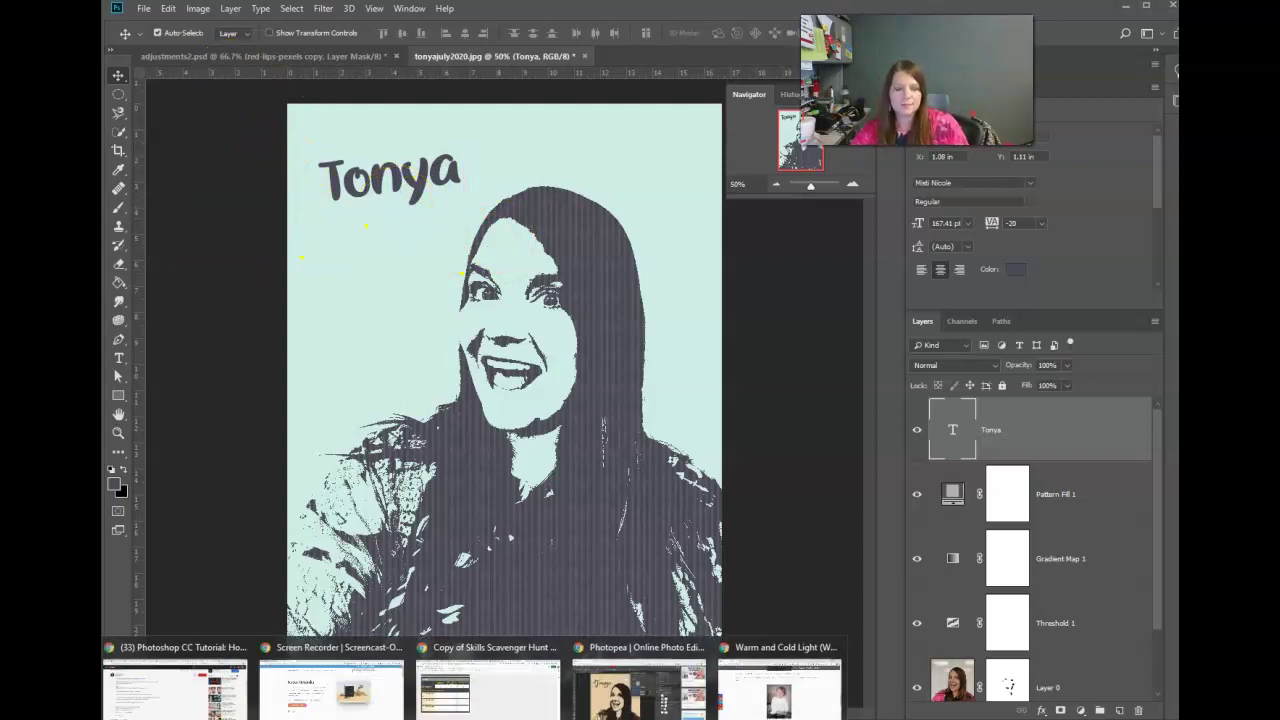
In Photopea's tonyajuly2020.psd, inspect the Threshold 1 (106), Gradient Map 1 and Pattern Fill 1 settings.
click(657, 686)
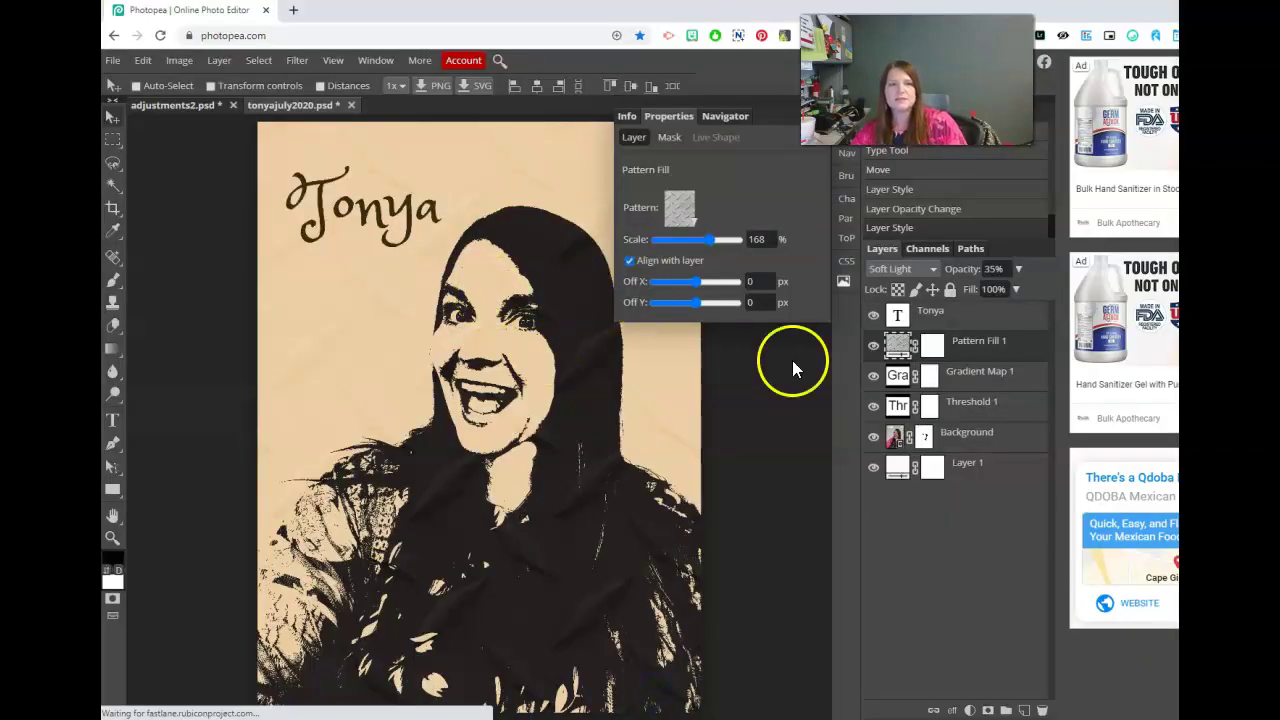
drag(905, 362, 902, 437)
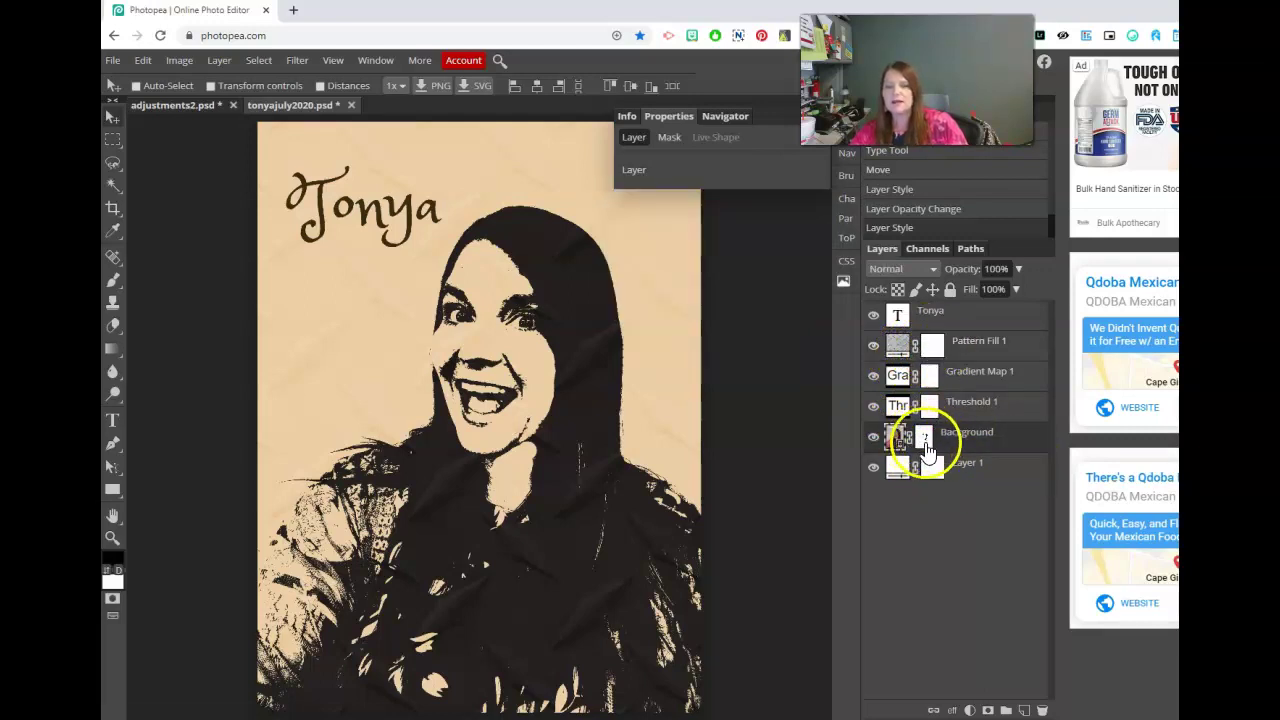
click(905, 414)
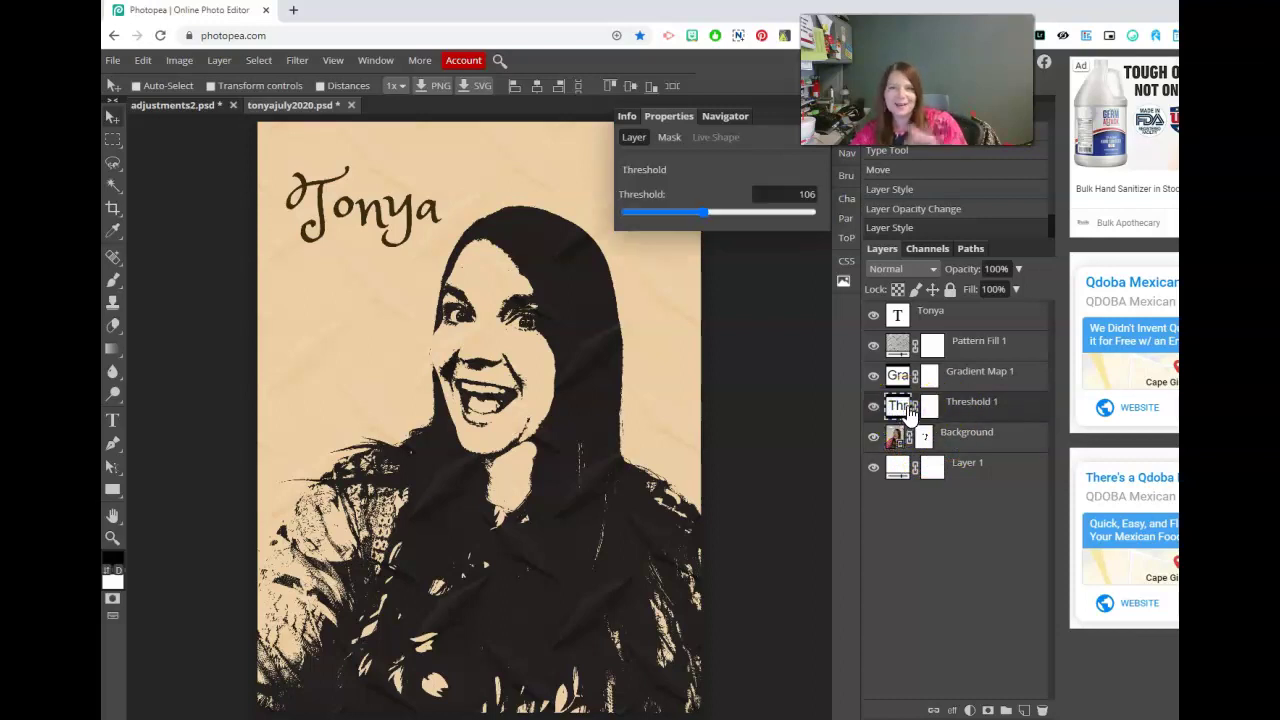
click(943, 373)
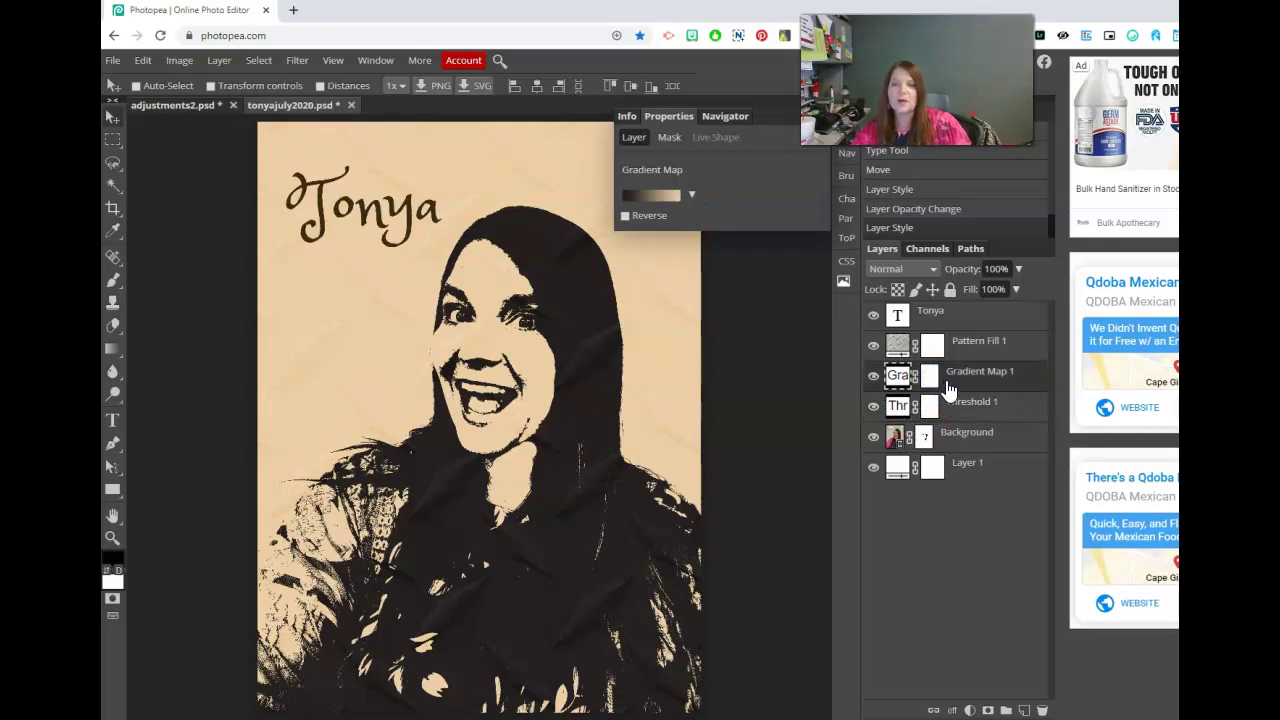
click(949, 386)
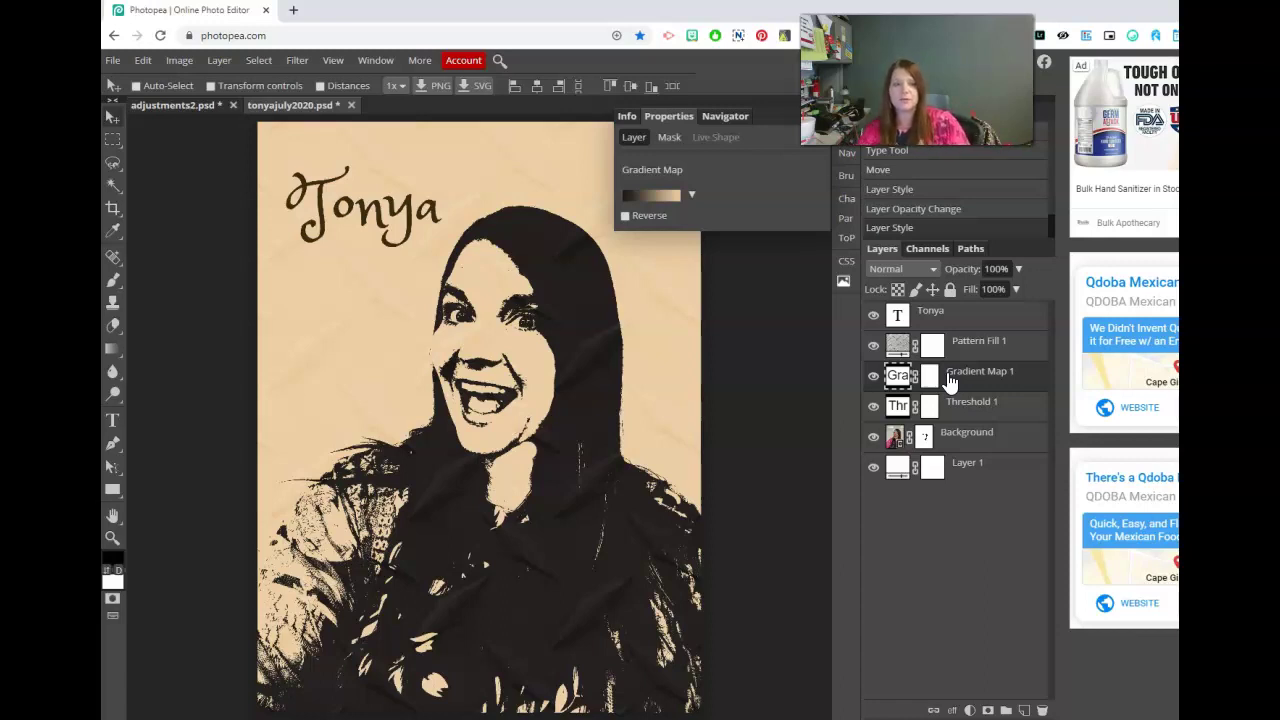
Change Photopea's Pattern Fill 1 from Soft Light 35% to Multiply at 15% opacity.
click(966, 343)
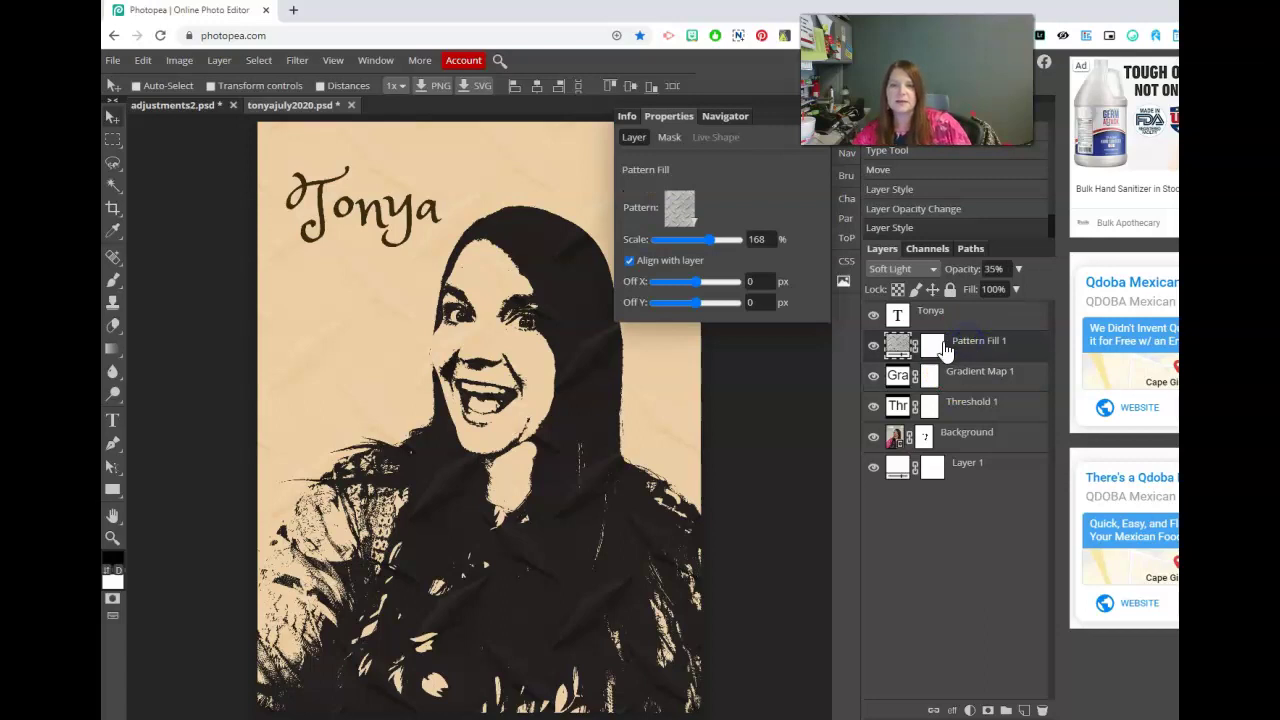
click(903, 346)
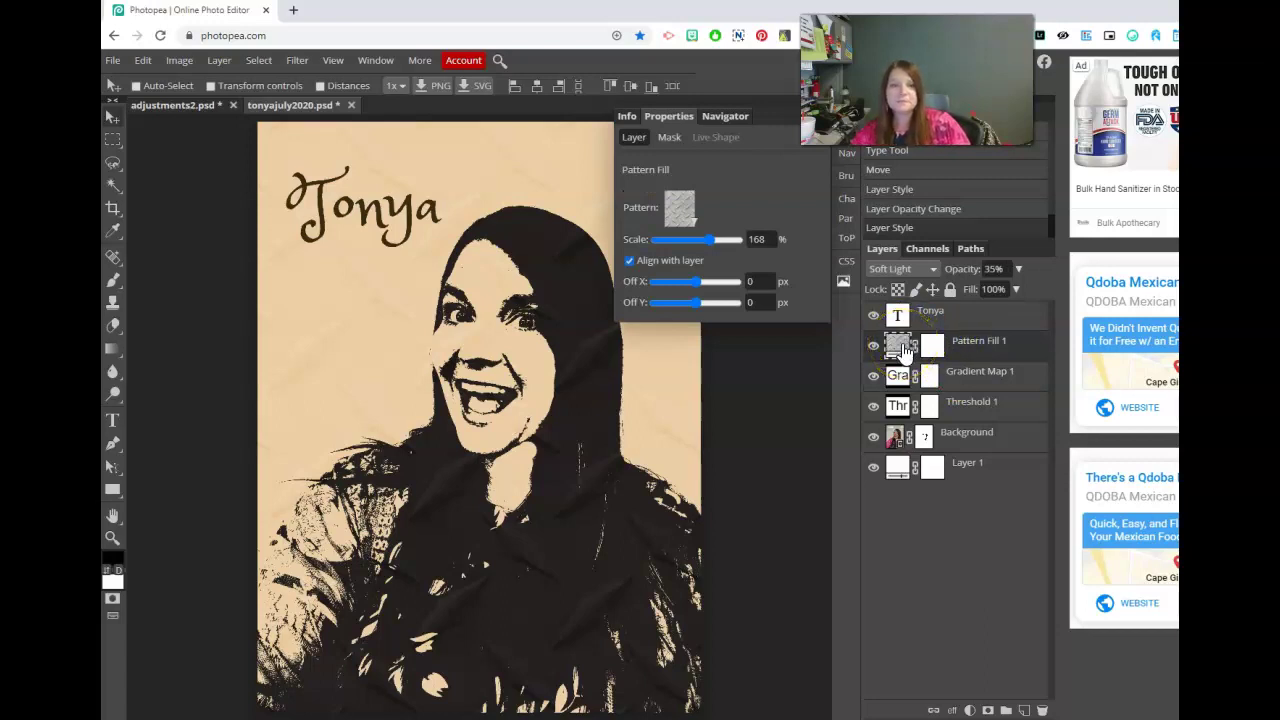
click(903, 346)
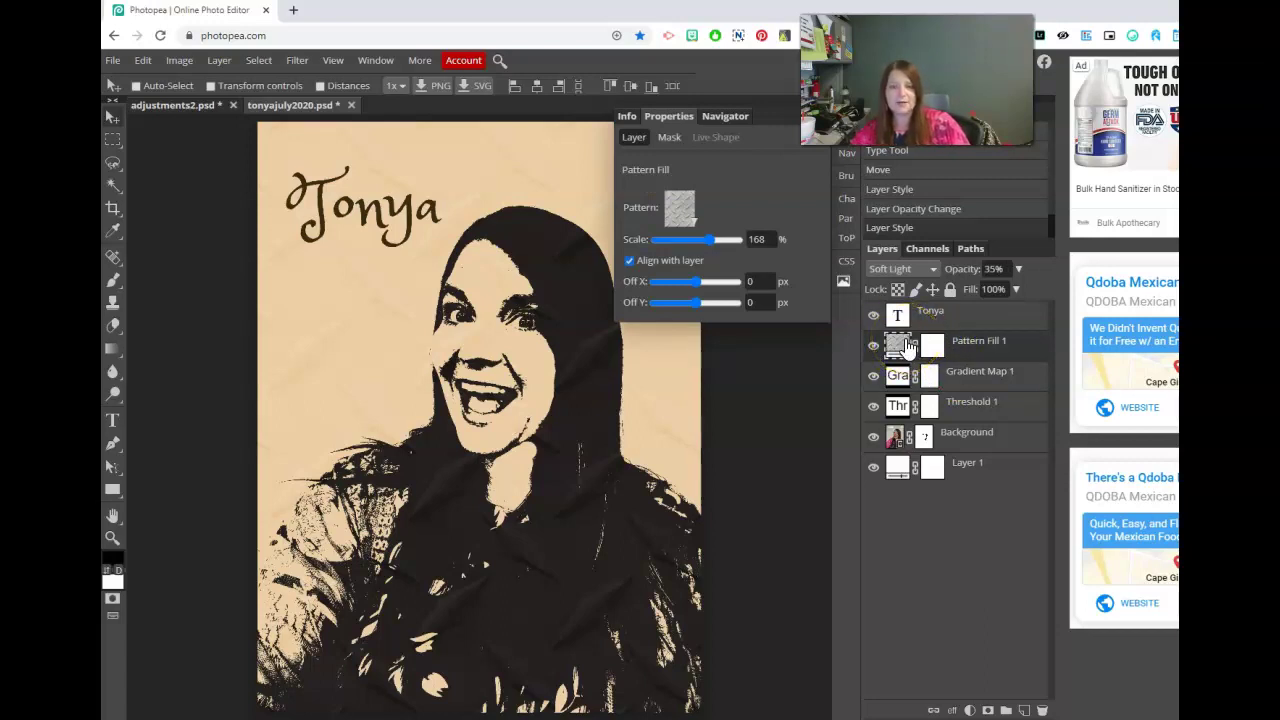
click(890, 270)
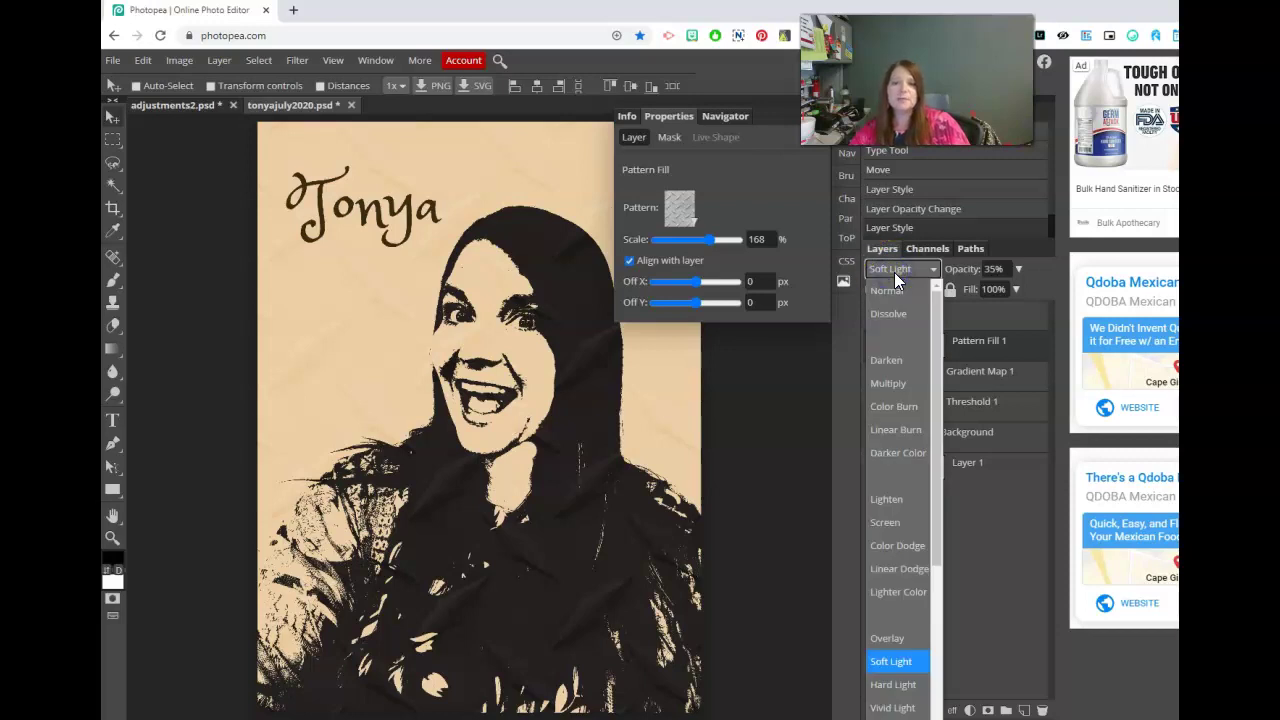
drag(939, 306, 960, 272)
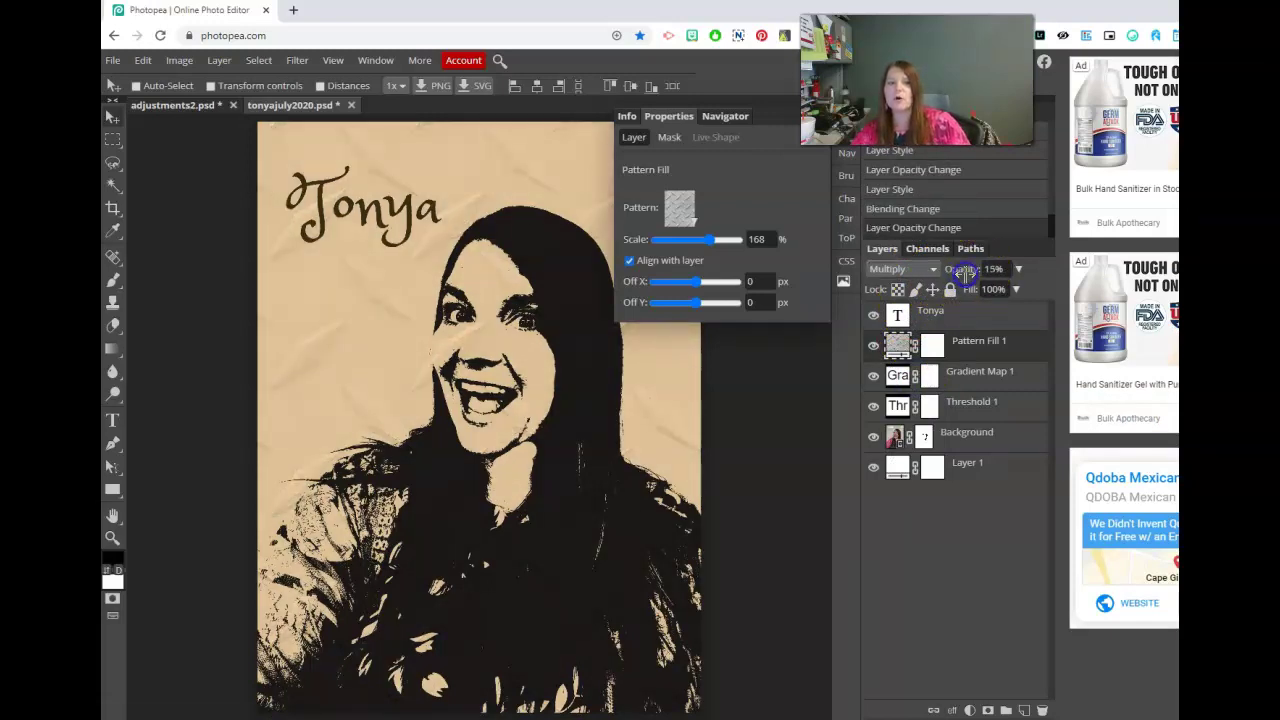
click(910, 596)
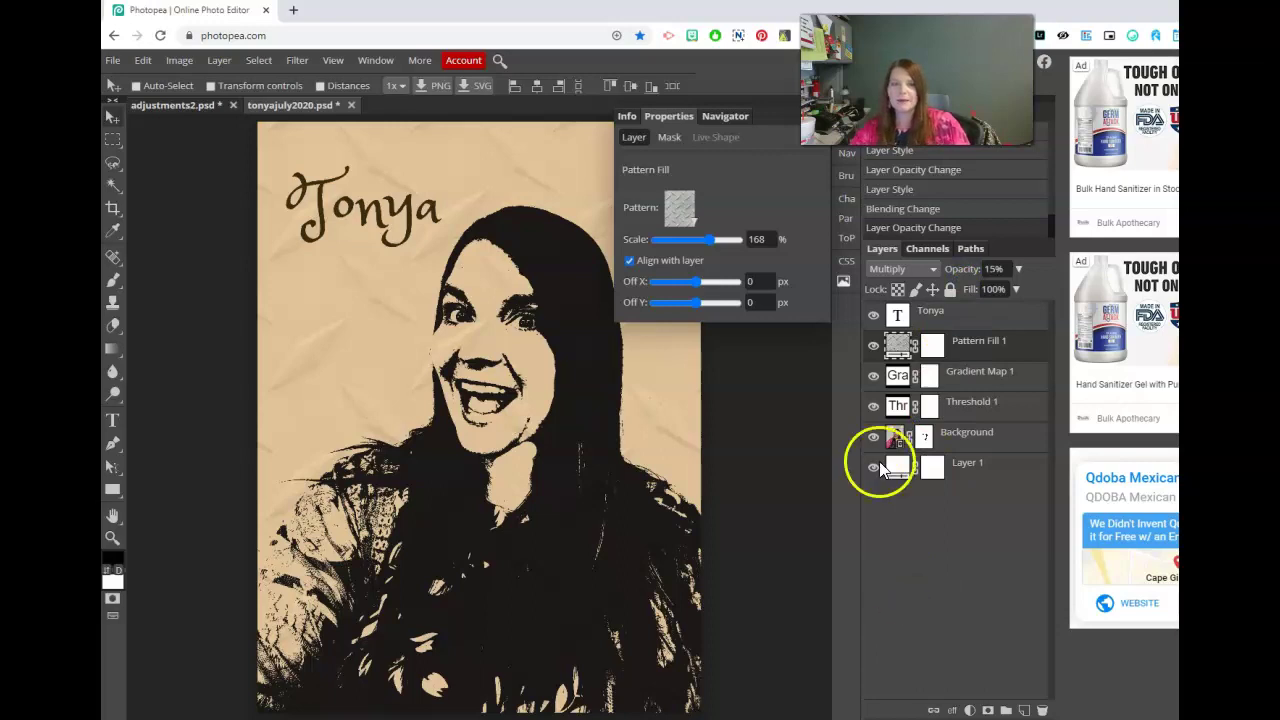